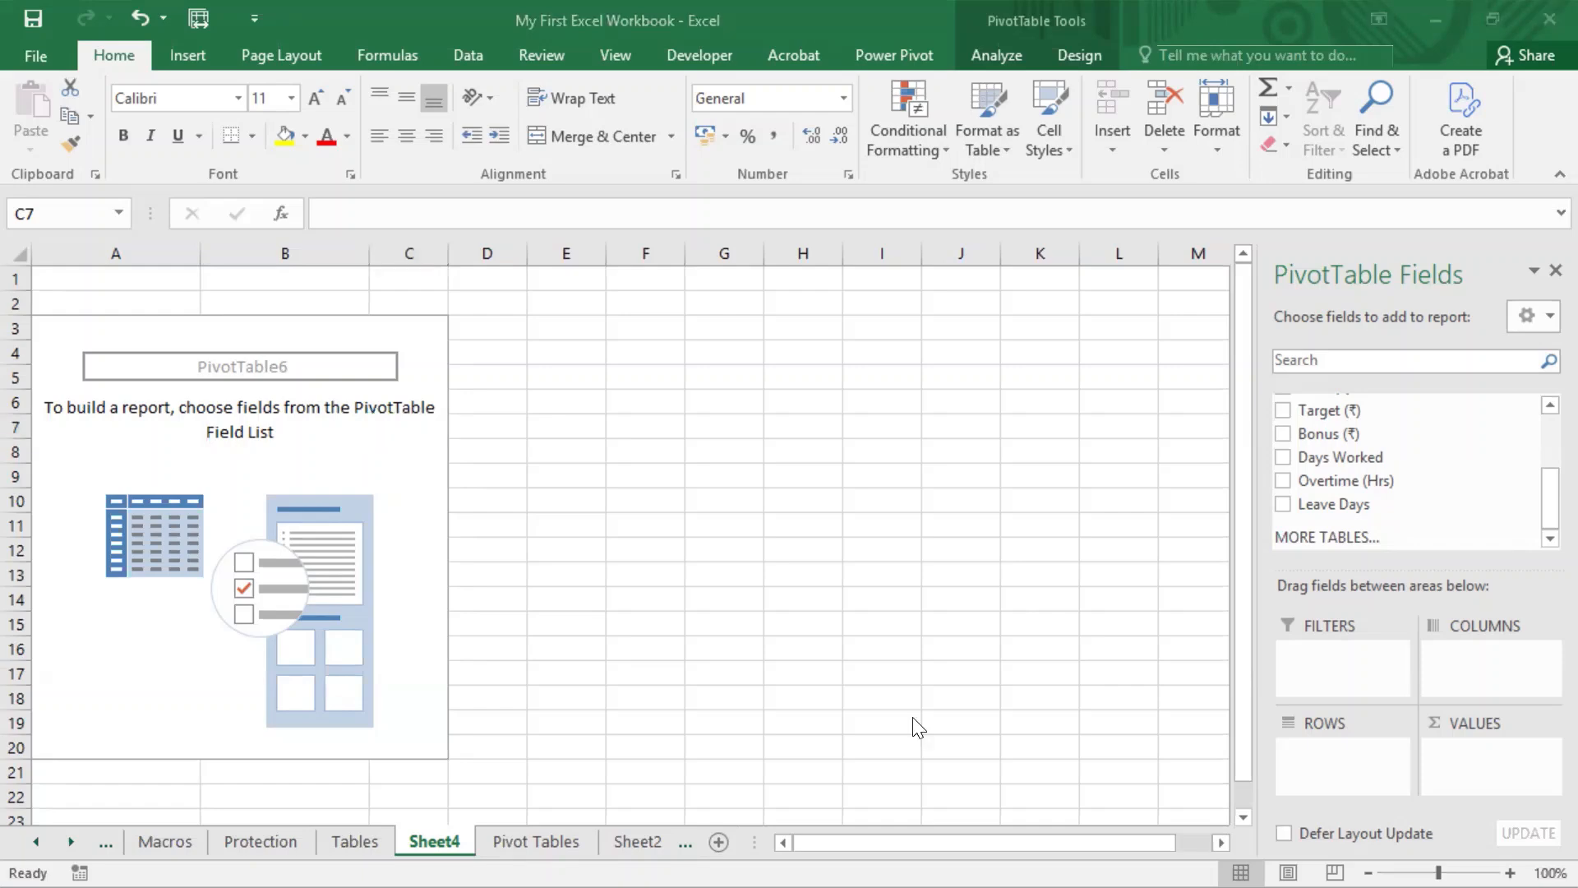
drag(1241, 228, 1570, 859)
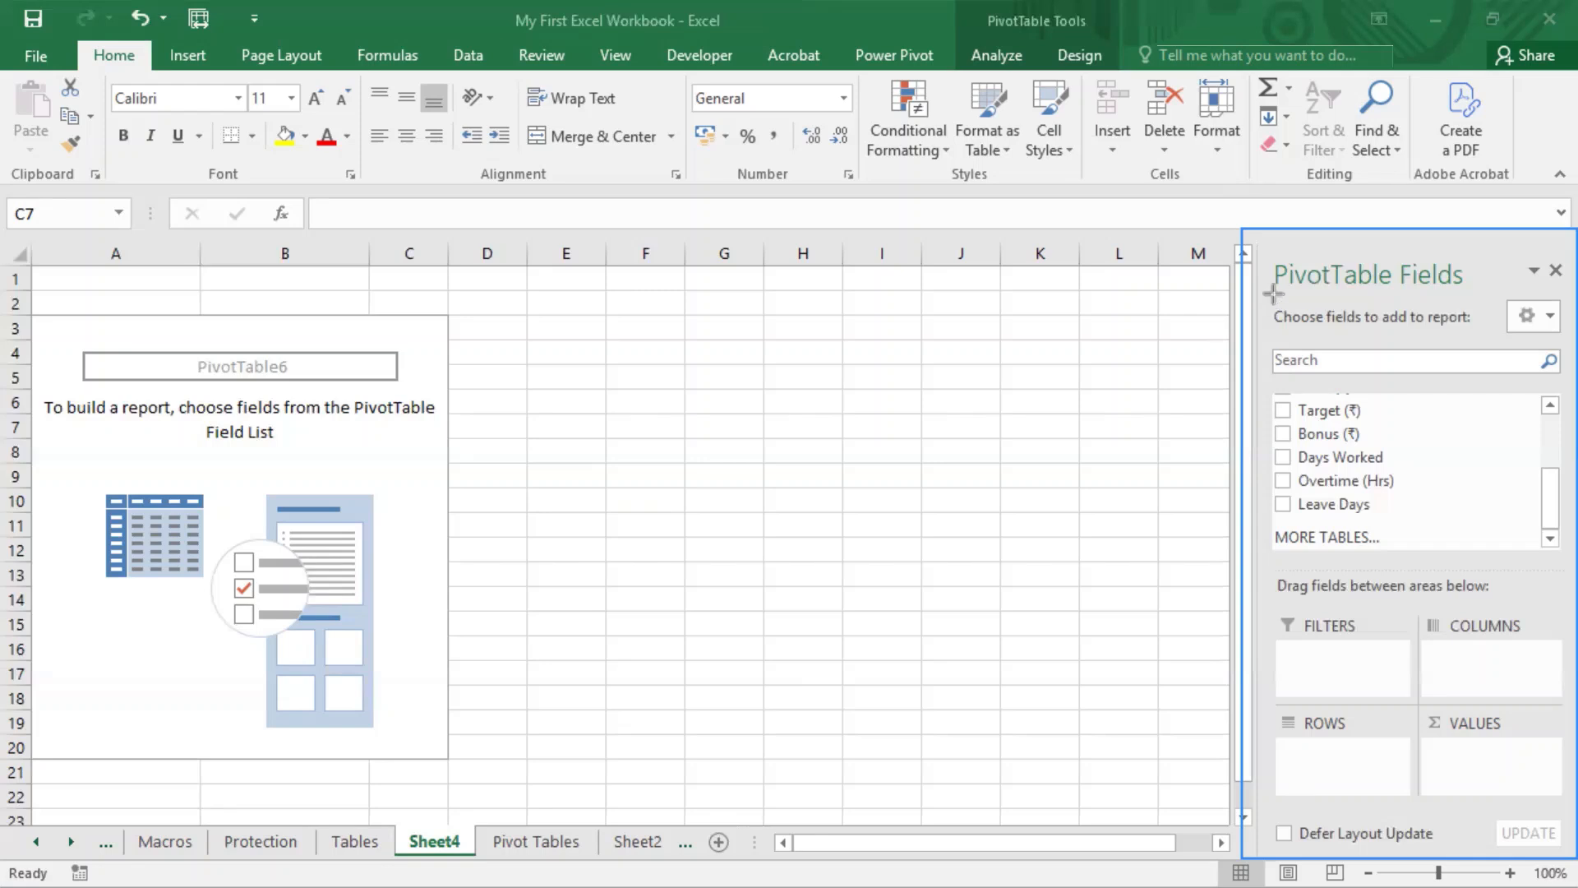
drag(1266, 325, 1528, 581)
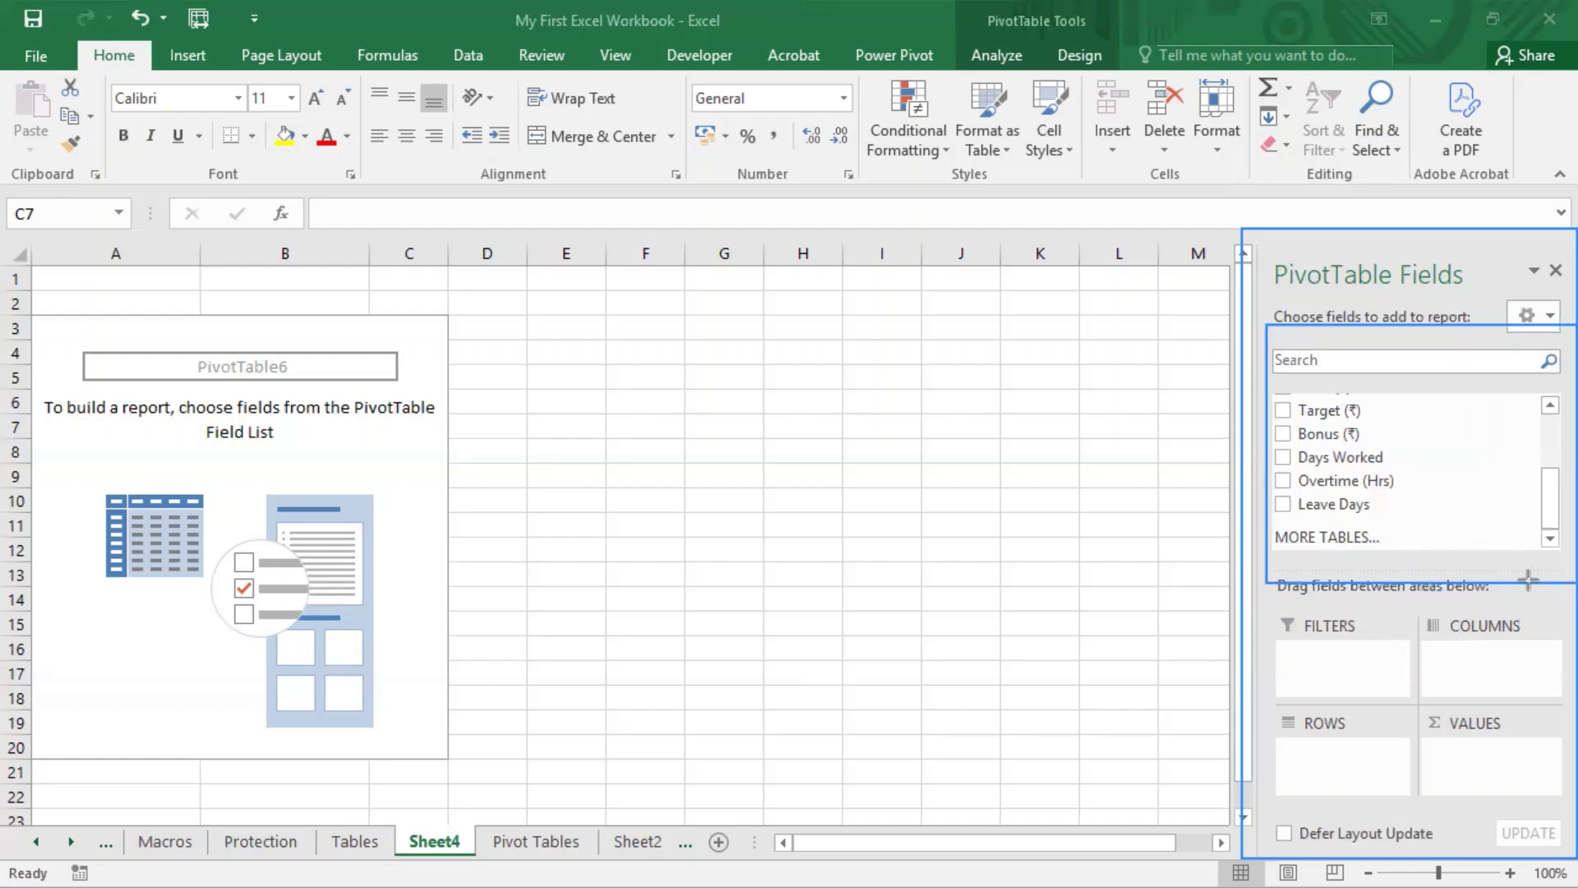
drag(1445, 512, 1525, 546)
drag(1258, 593, 1559, 832)
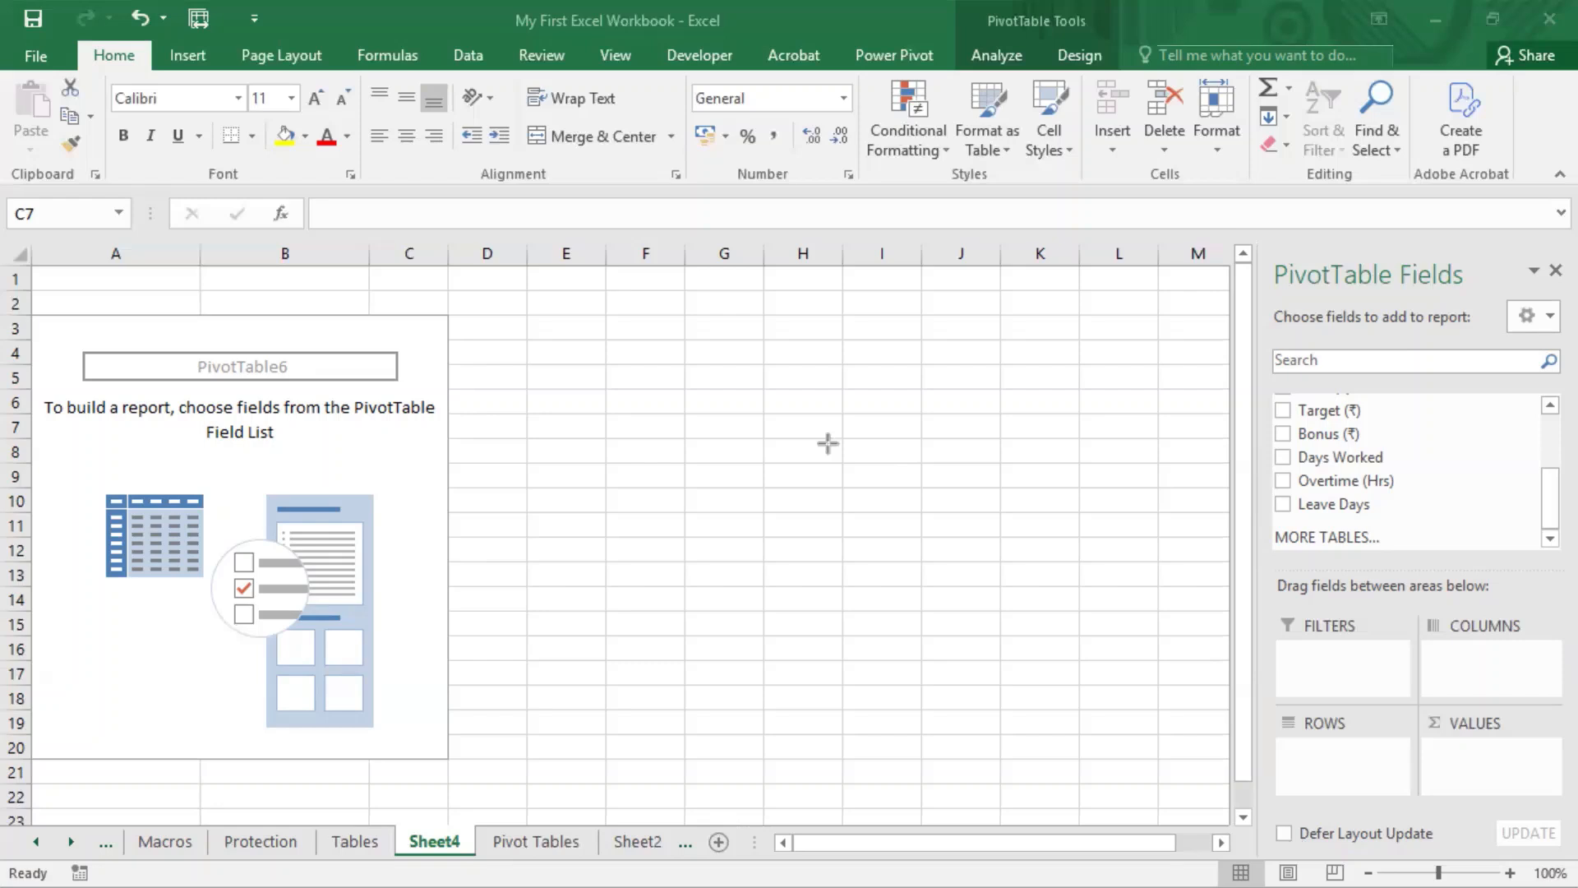
- Turn on Defer Layout Update for the empty pivot table and turn it back off
click(1283, 833)
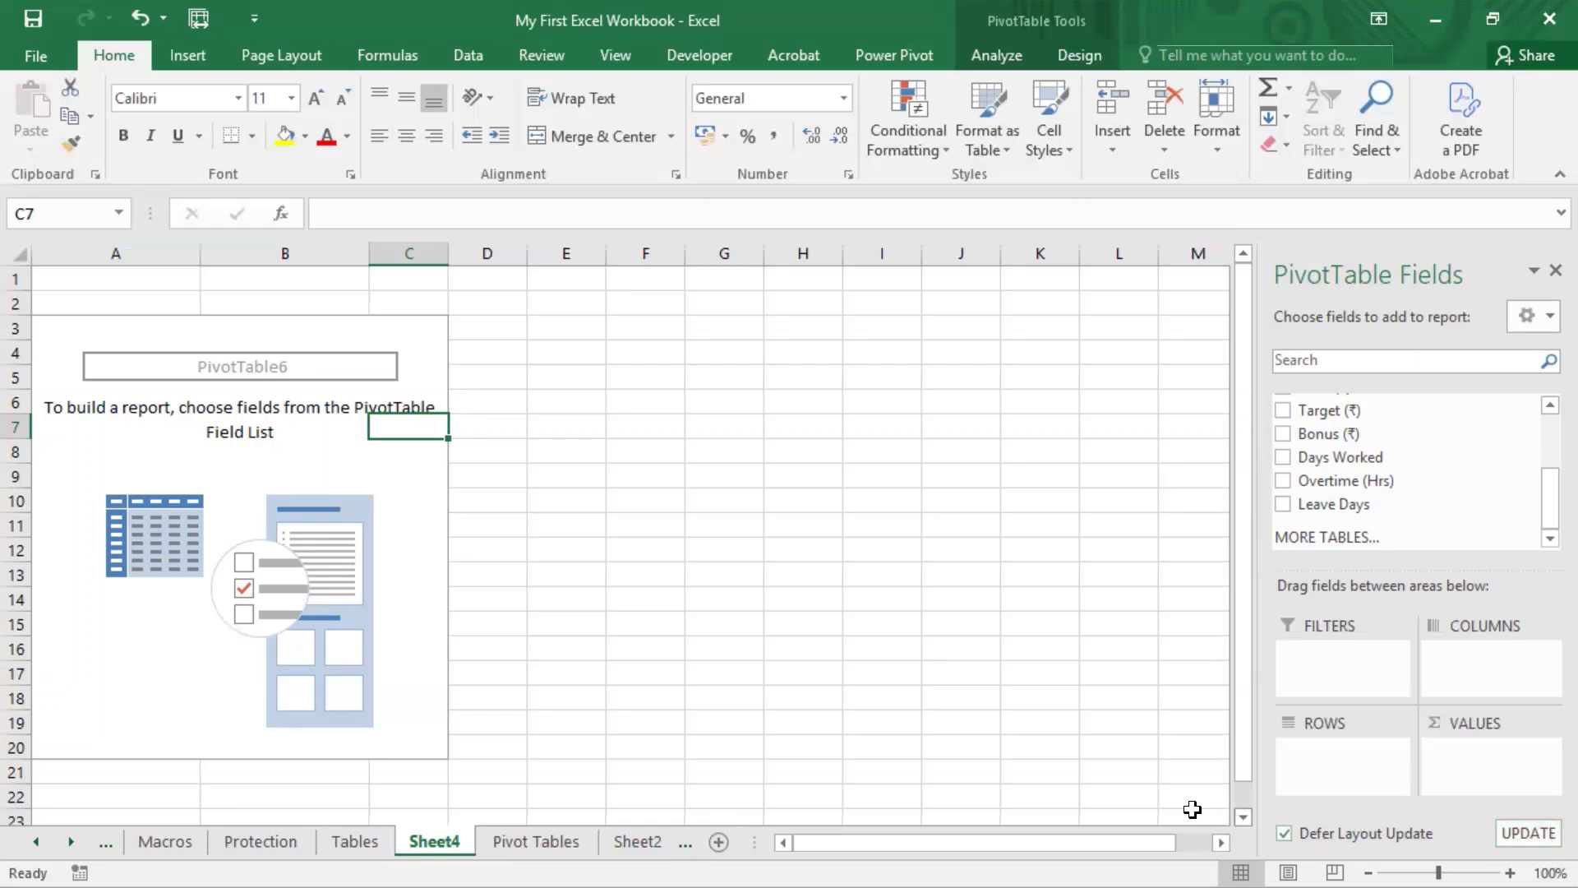
click(1282, 832)
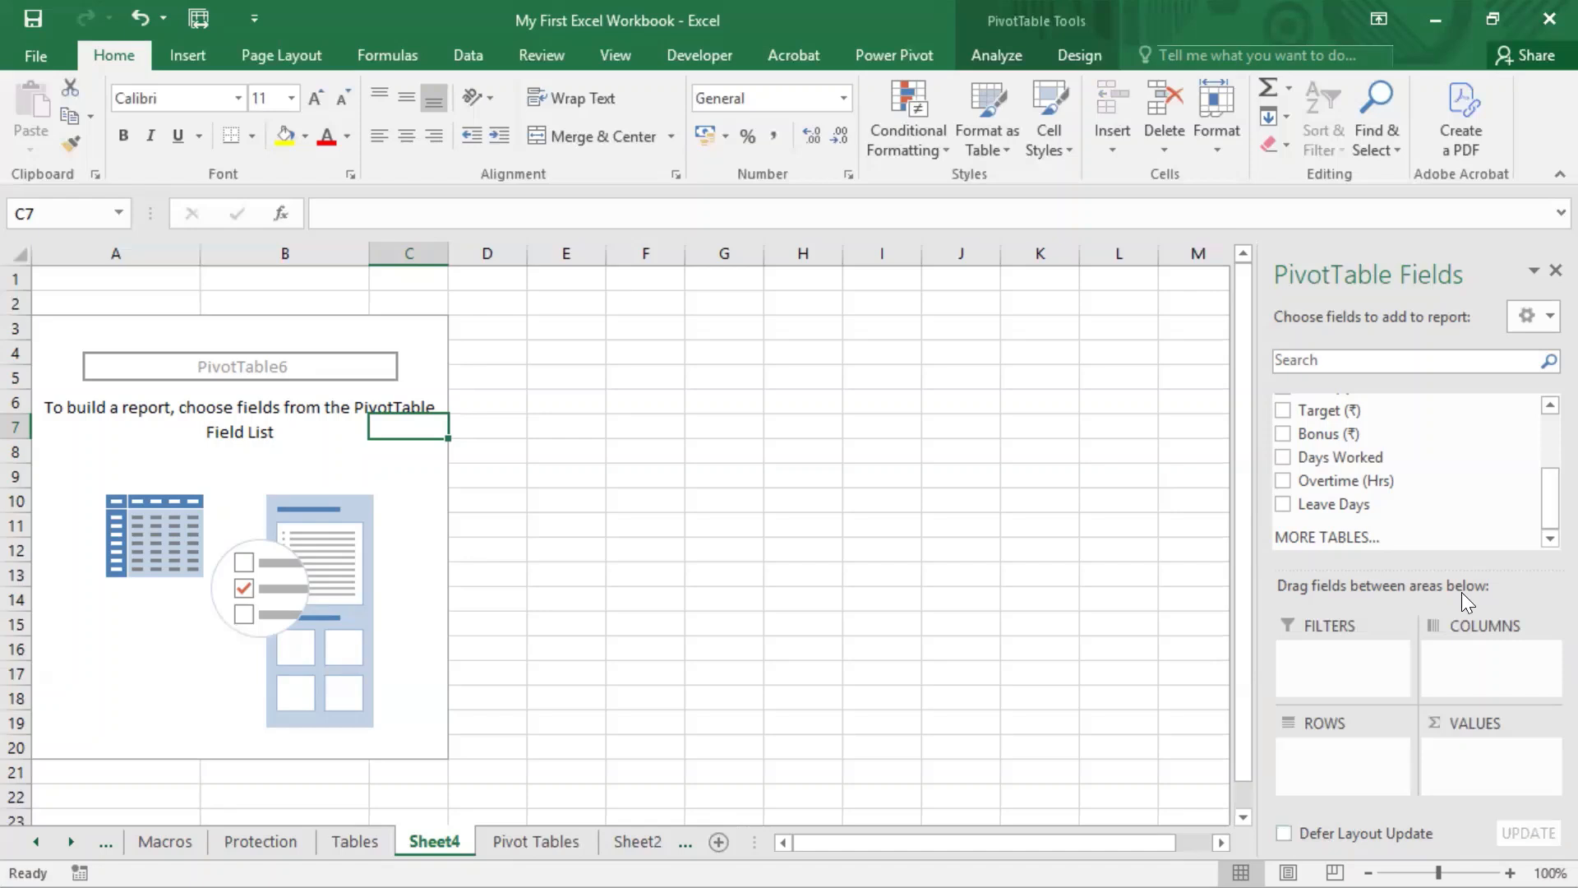
click(787, 2)
- Select cell E6 outside the pivot table to hide its field list, and select cell C6 inside it to bring the list back
click(602, 408)
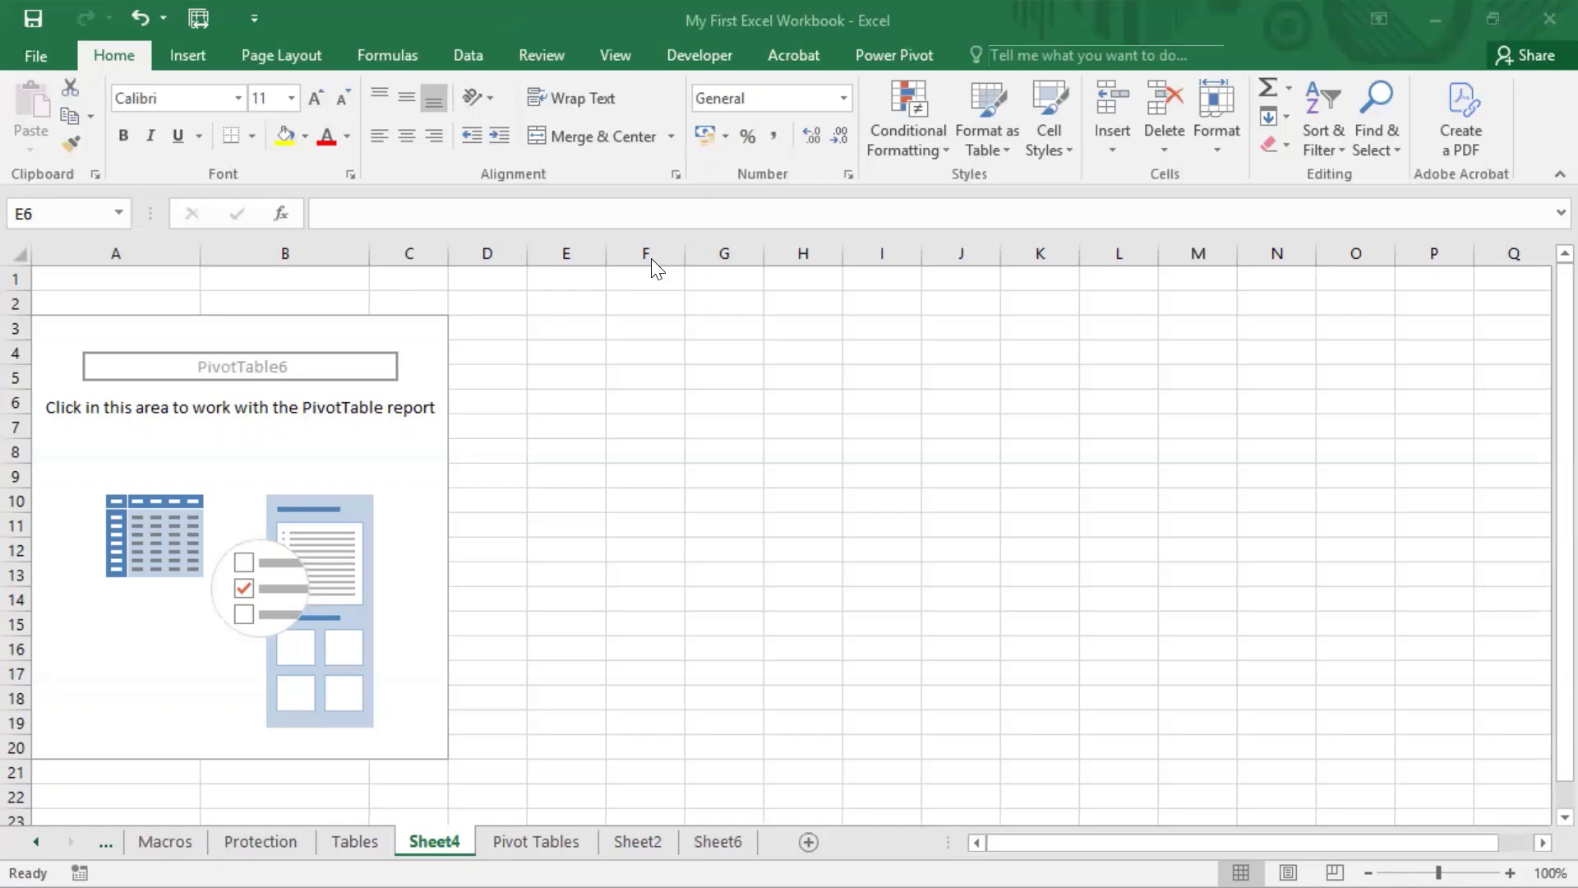
click(421, 398)
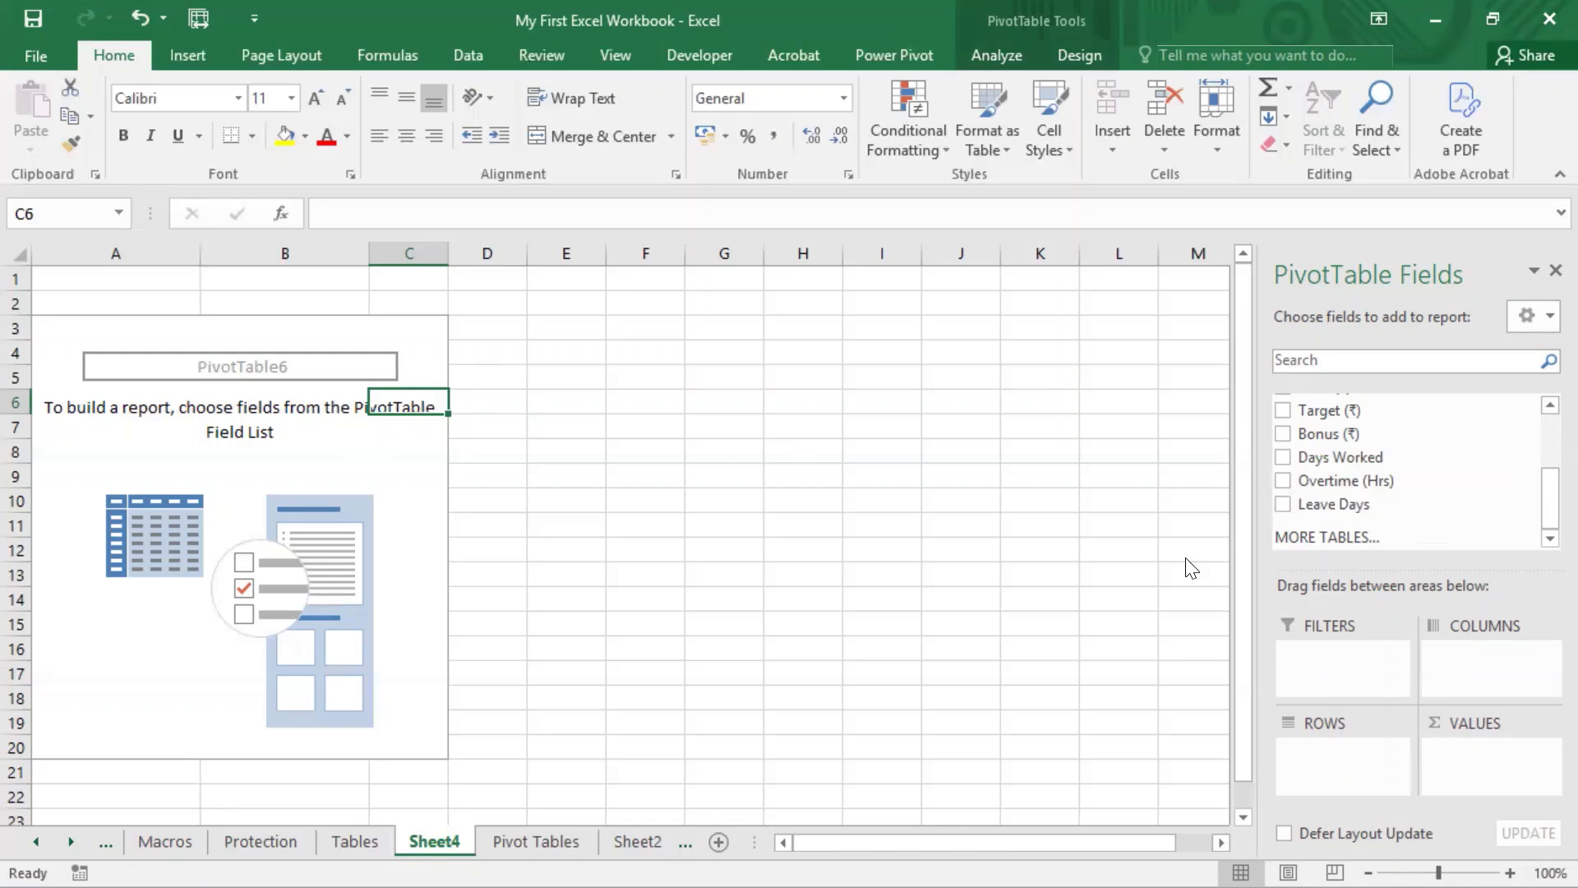
- Toggle the pivot table's Field List off and back on several times
click(994, 59)
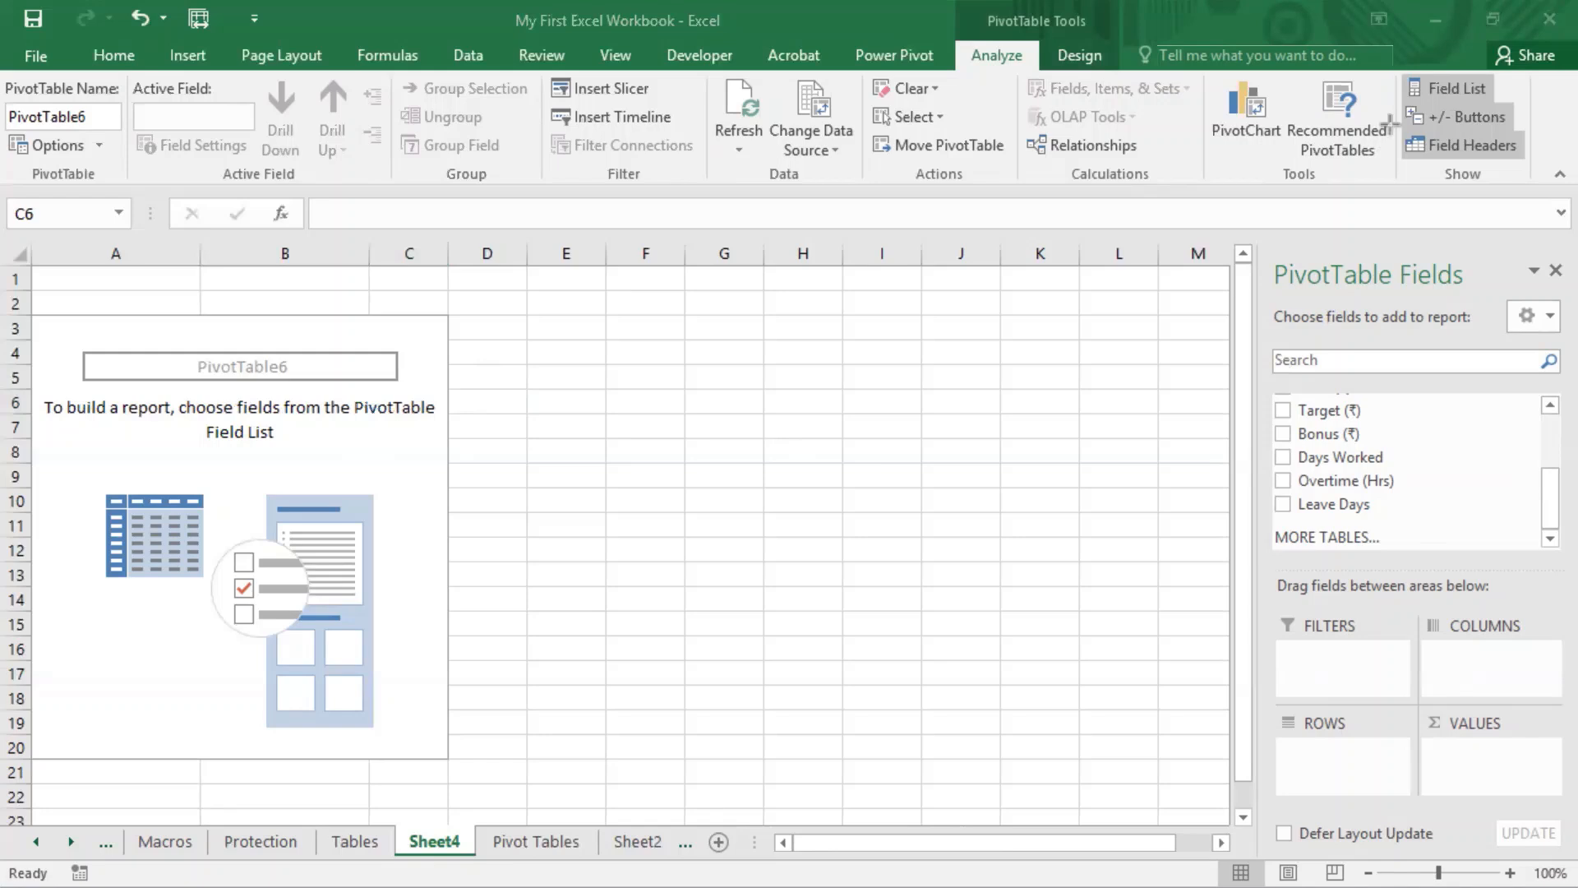
drag(1396, 67, 1530, 186)
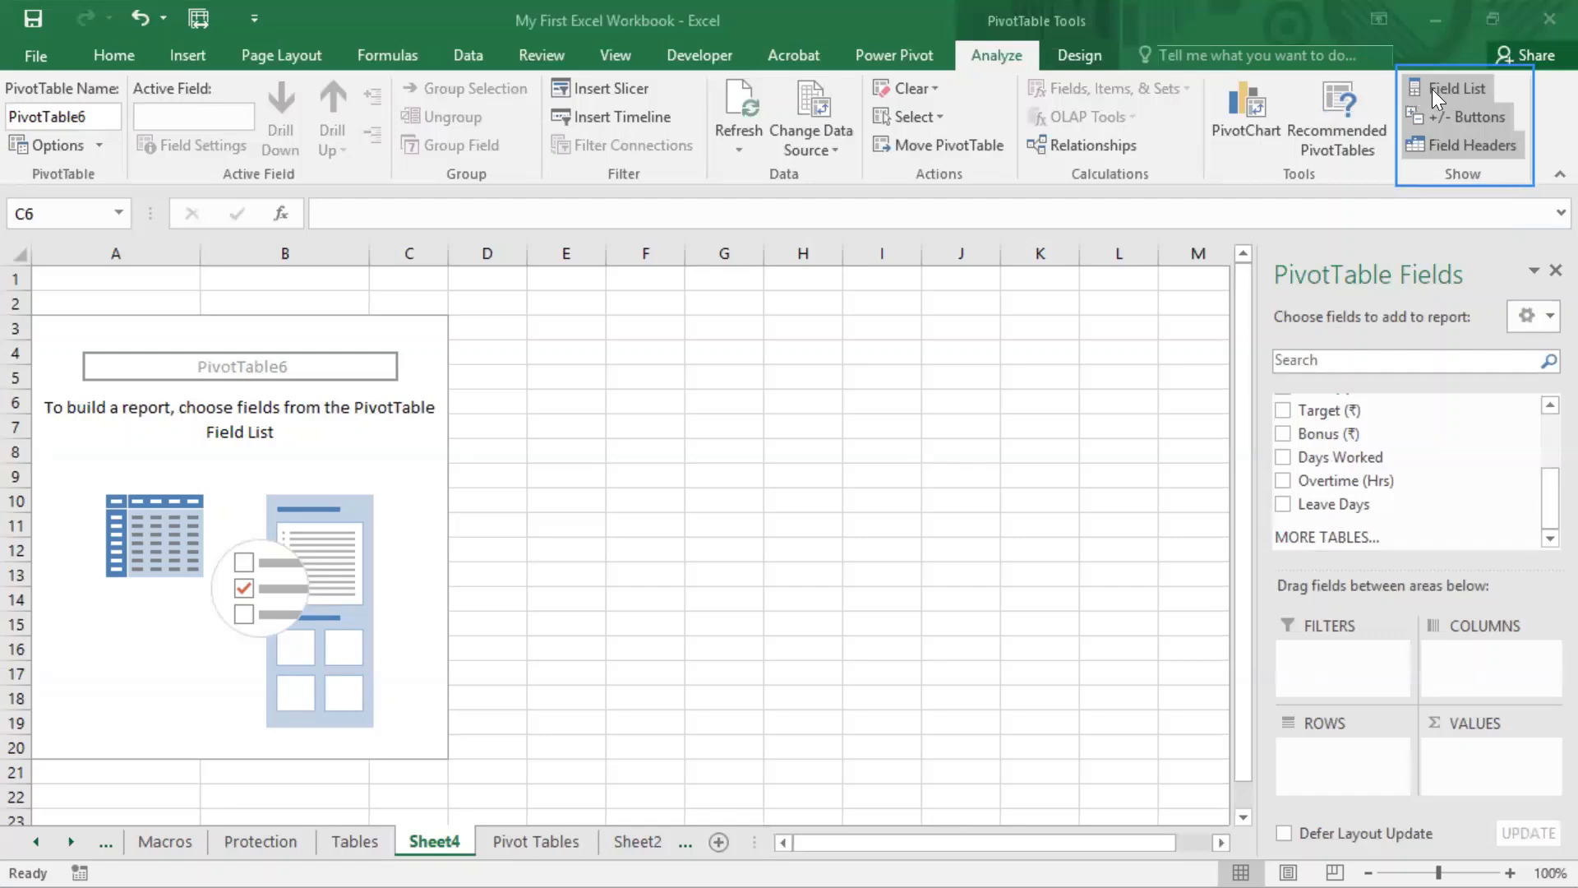
click(1453, 87)
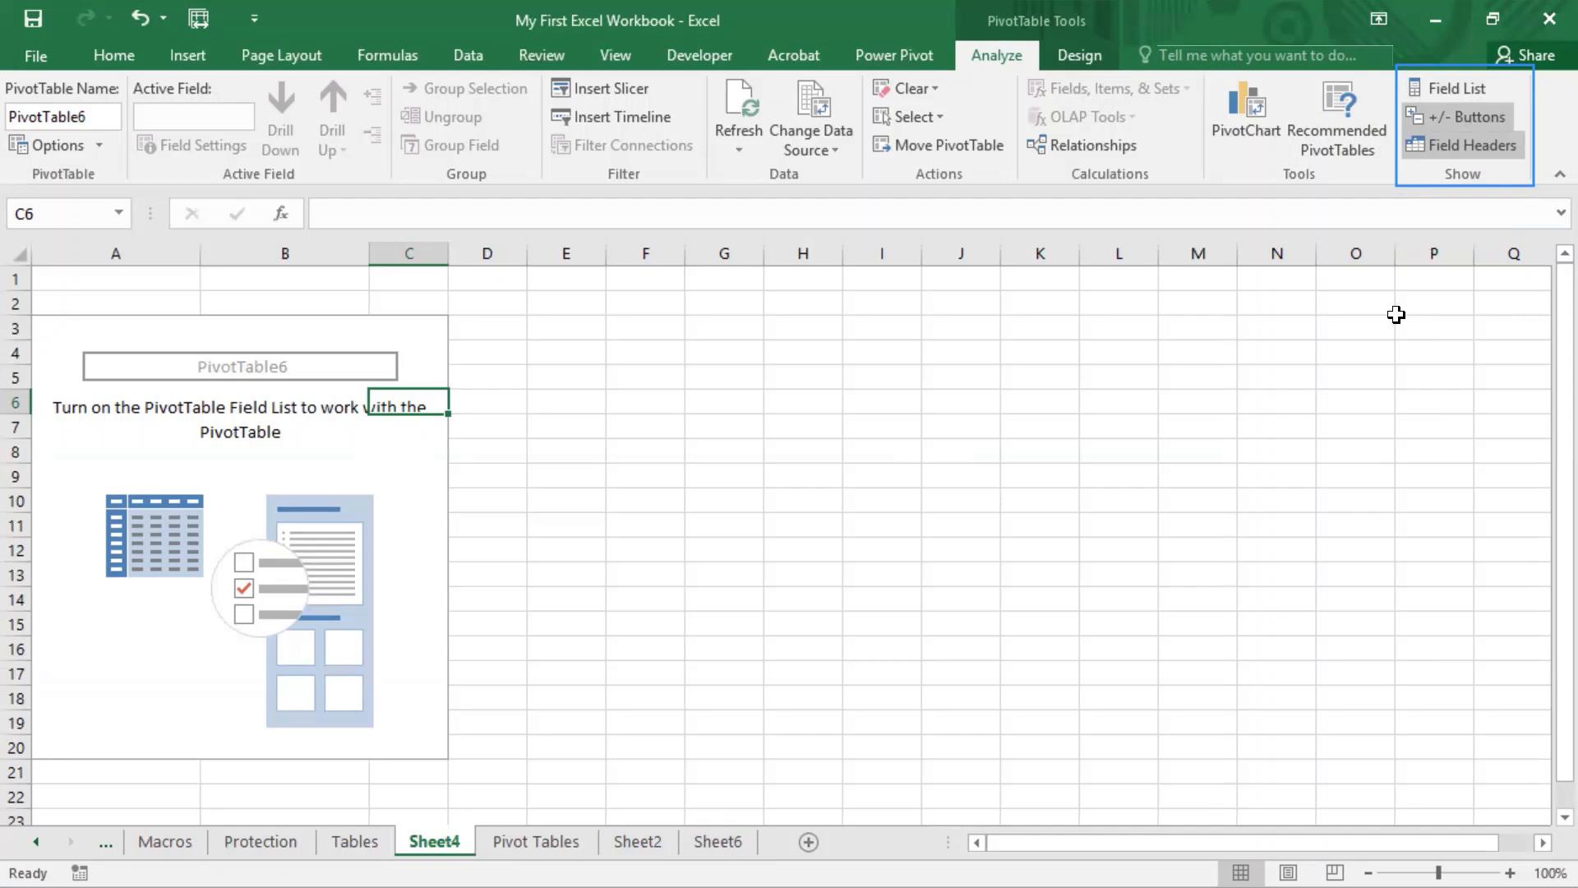
click(1446, 89)
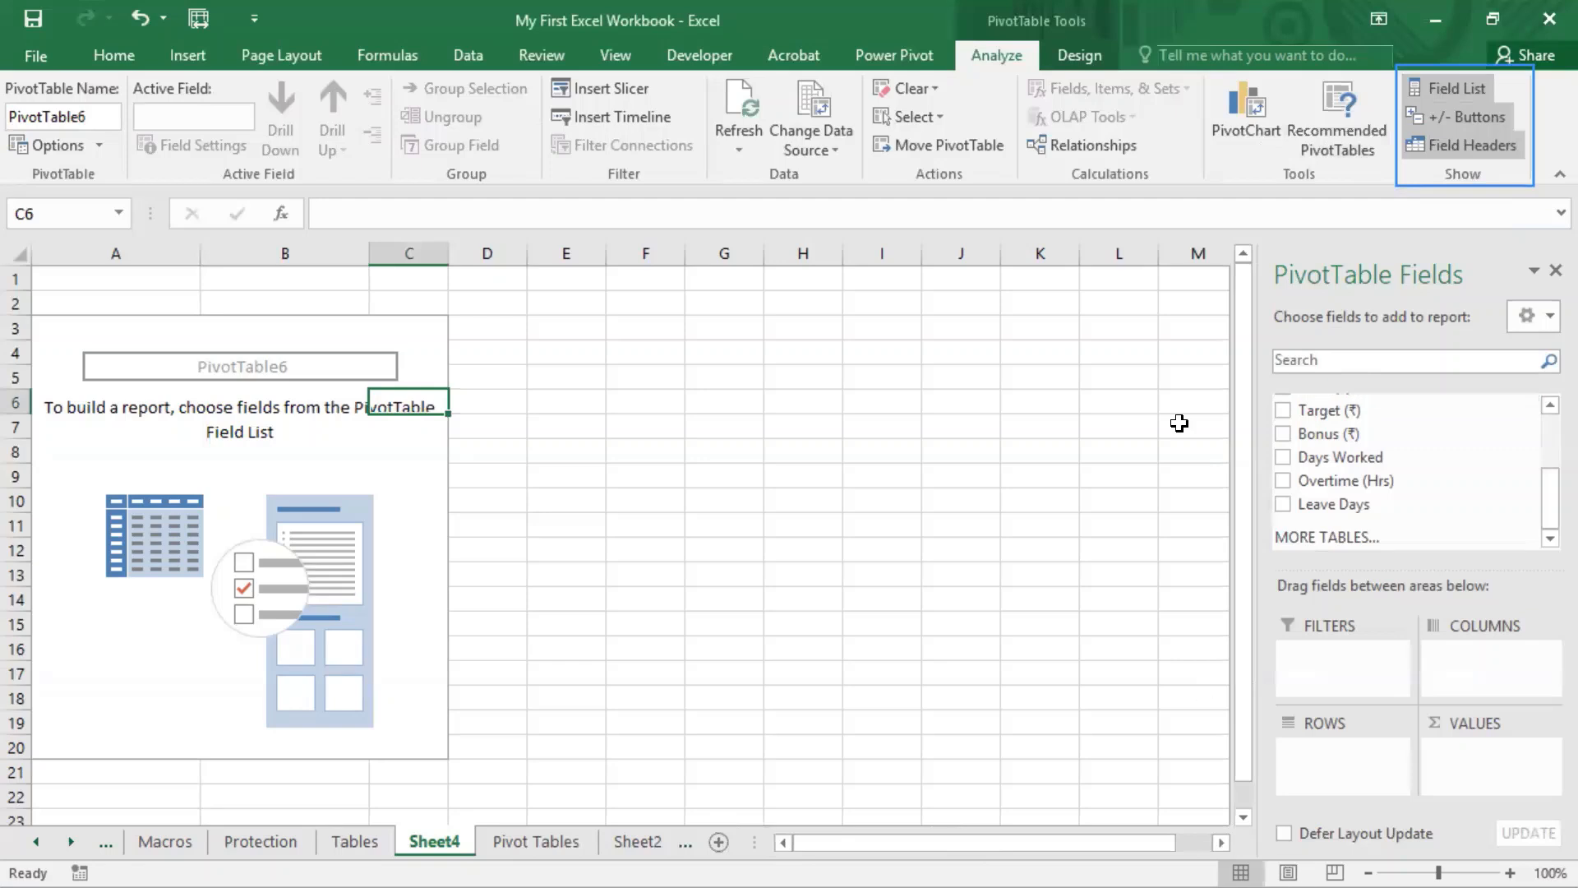
click(1444, 85)
click(1445, 85)
key(ctrl+2)
drag(1407, 69, 1515, 102)
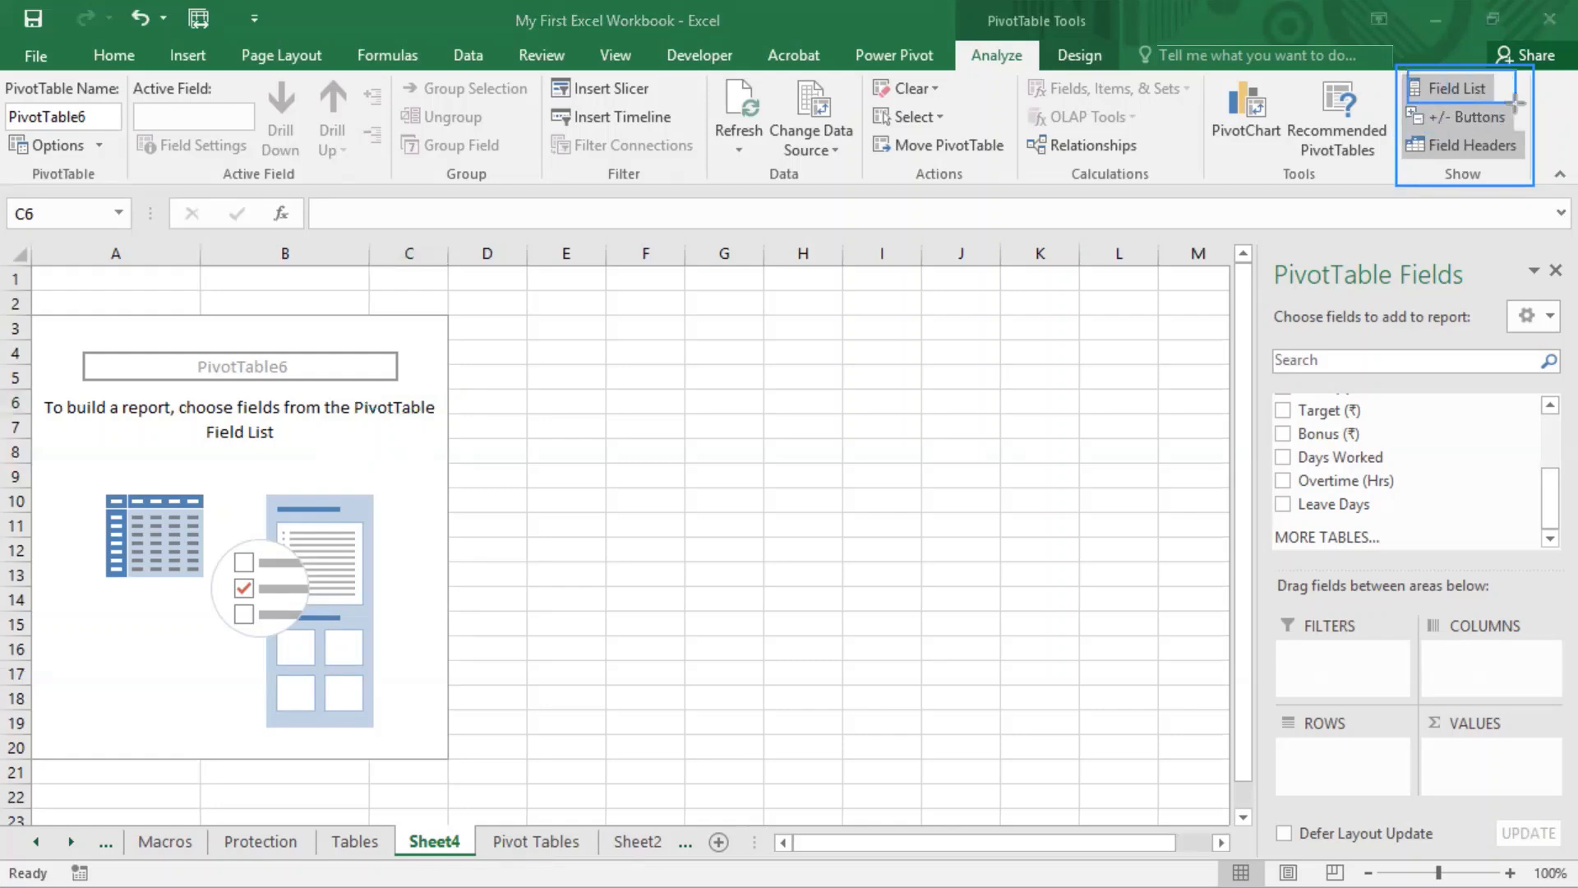
key(Escape)
click(1446, 87)
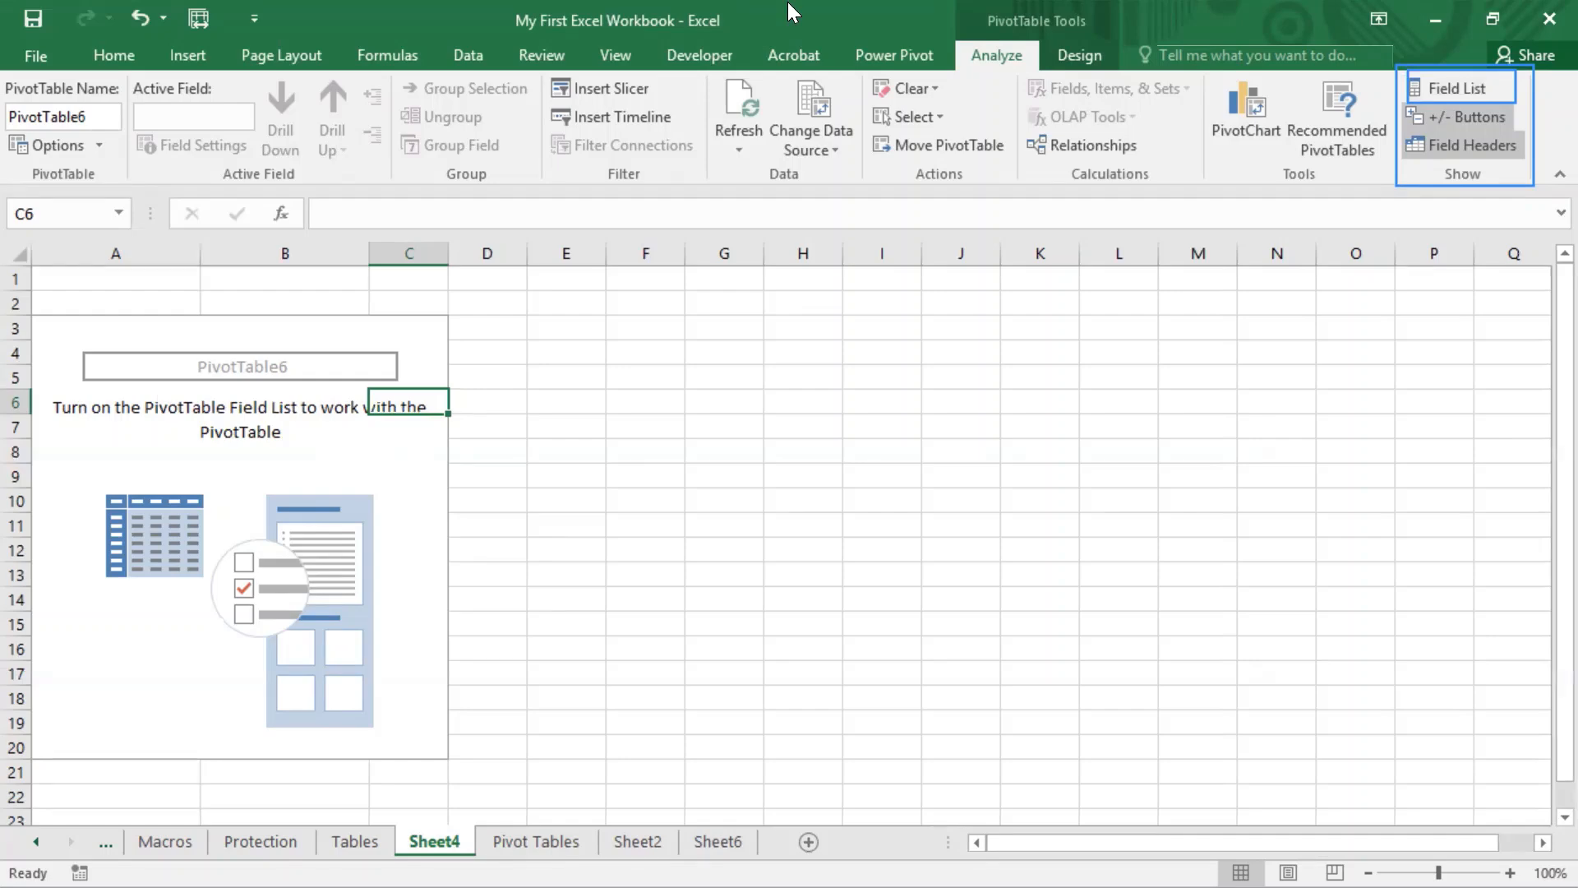
click(1438, 86)
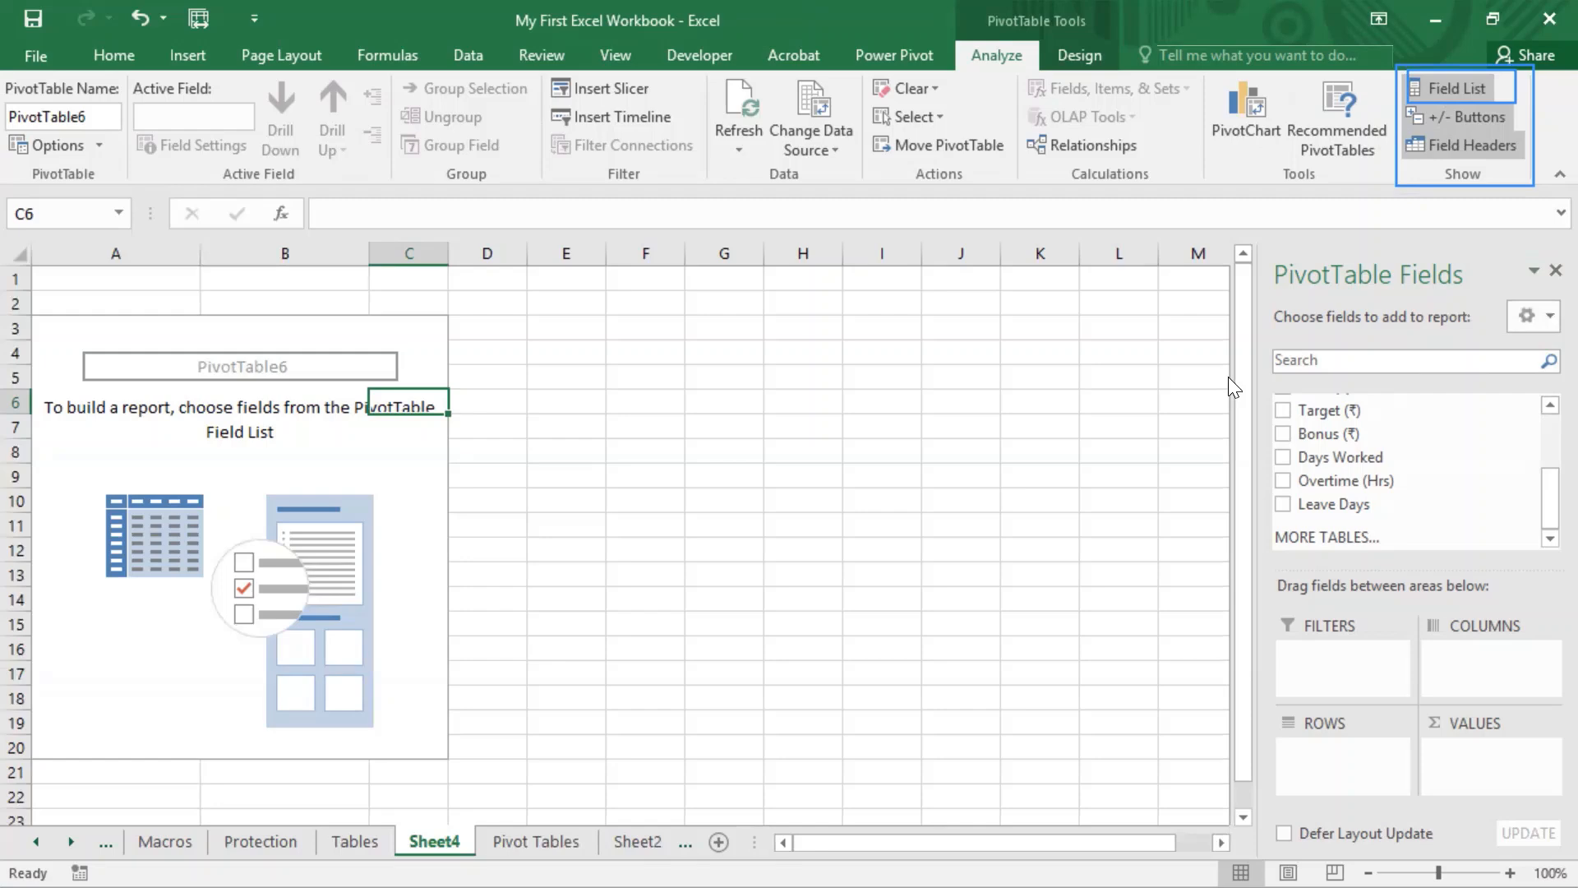
- Dock the PivotTable Fields pane on the left side of the worksheet and return it to the right side
key(Print)
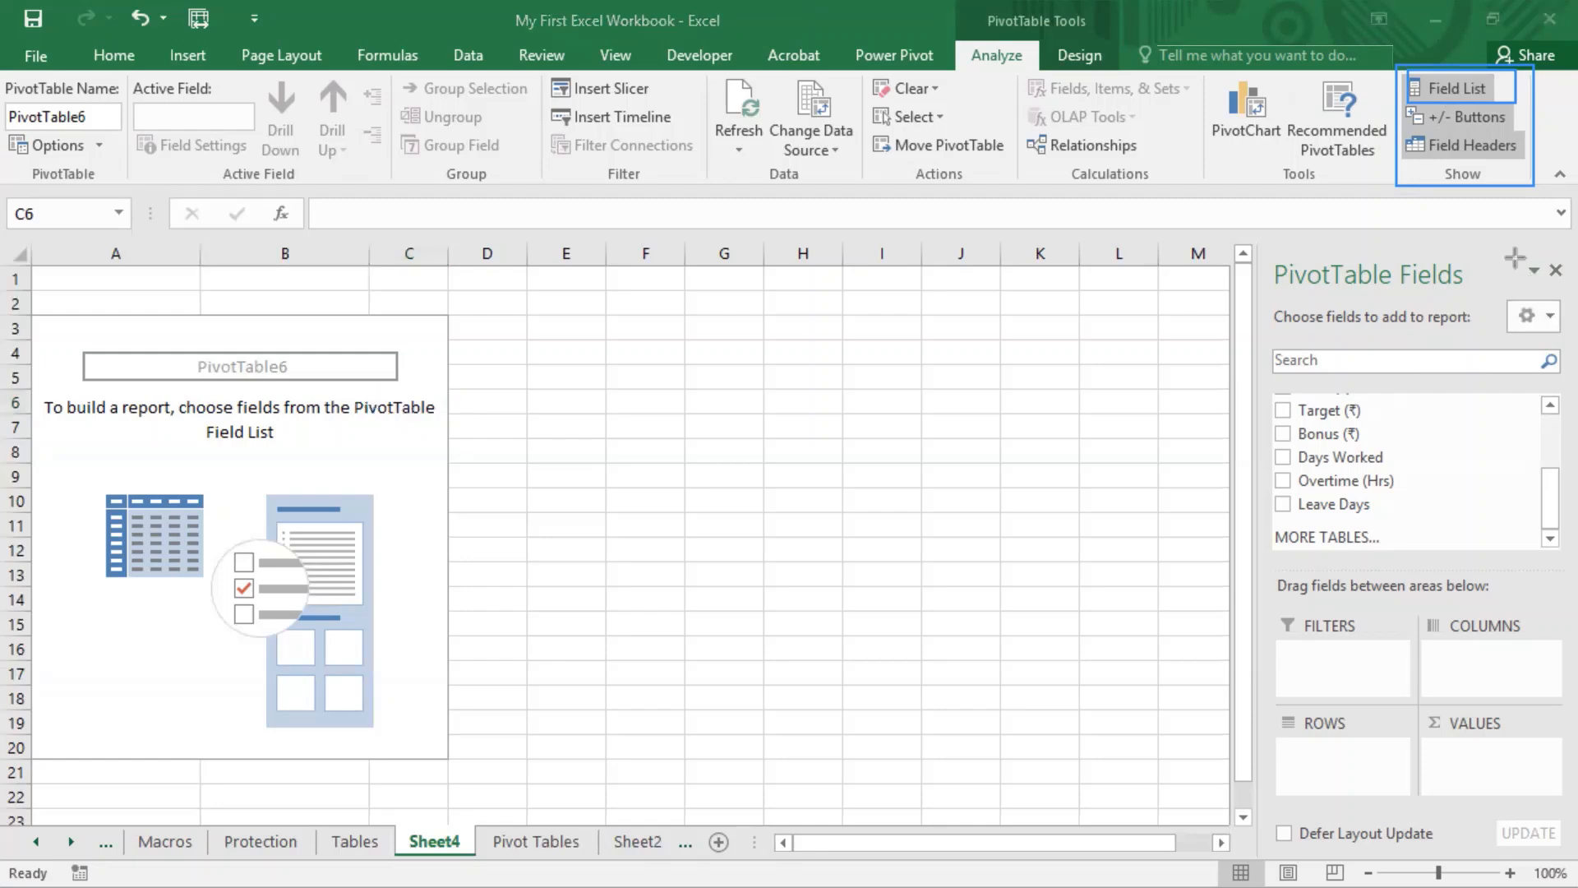
drag(1555, 292, 1557, 289)
click(1533, 273)
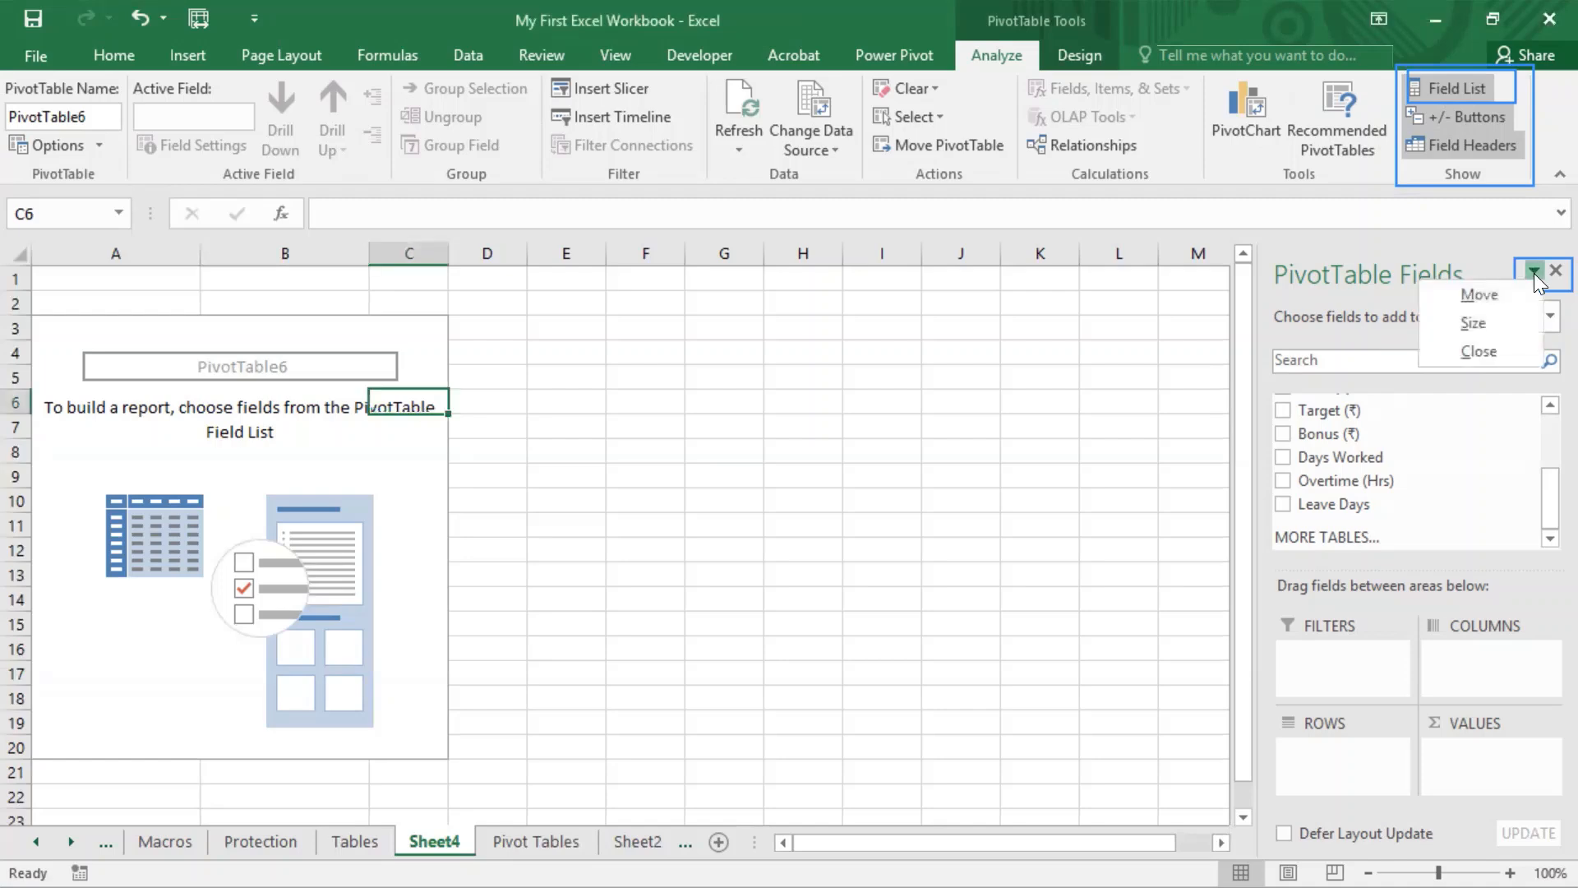
click(1495, 301)
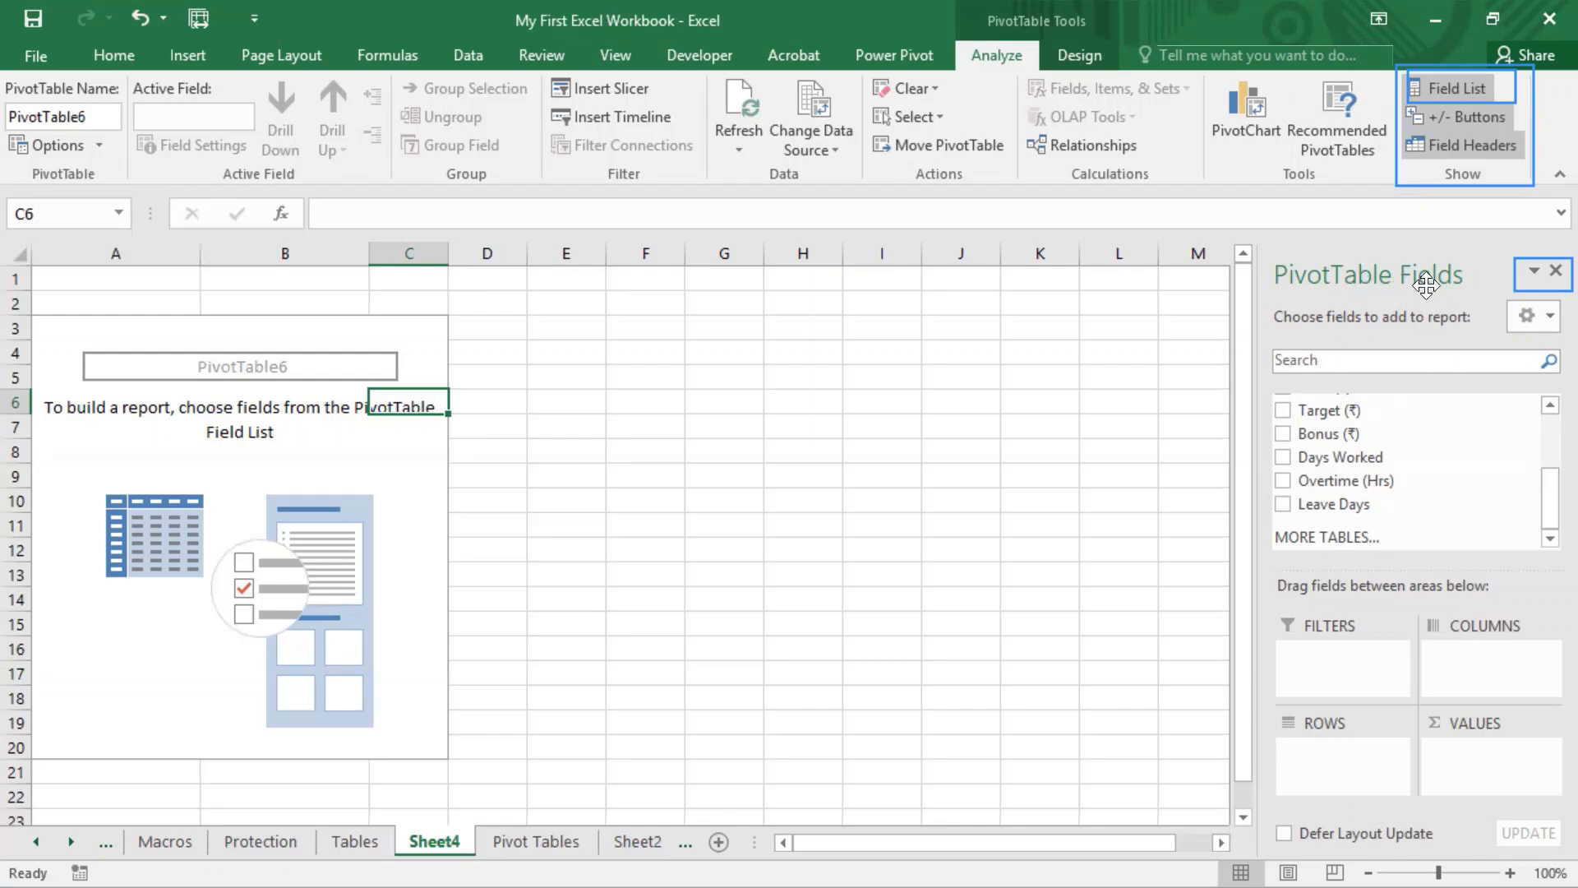
drag(1263, 307, 15, 279)
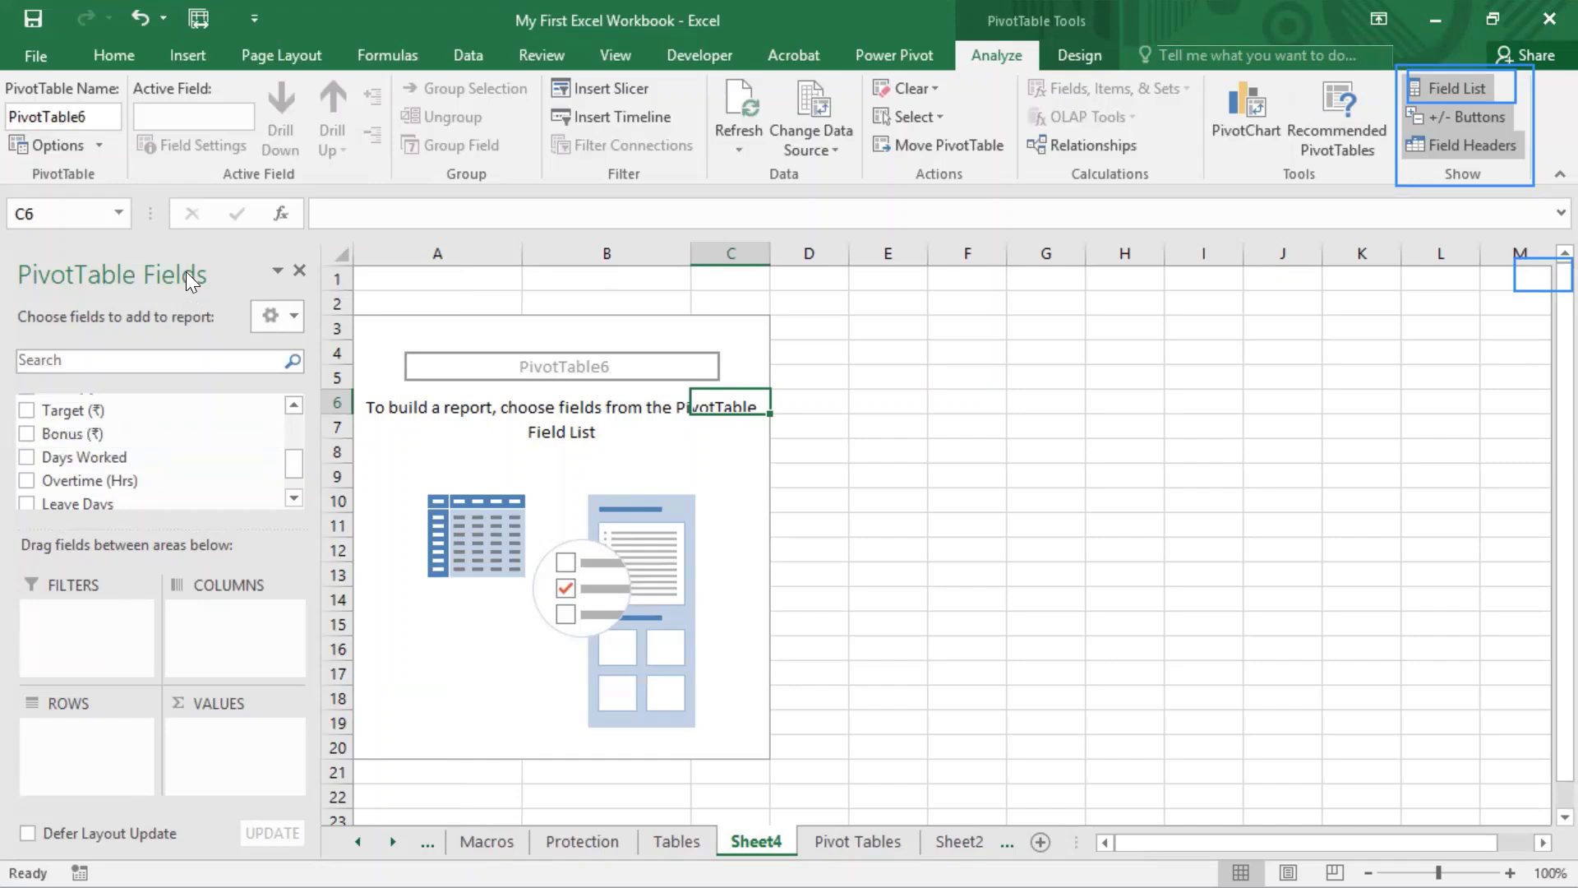
drag(191, 277, 1545, 284)
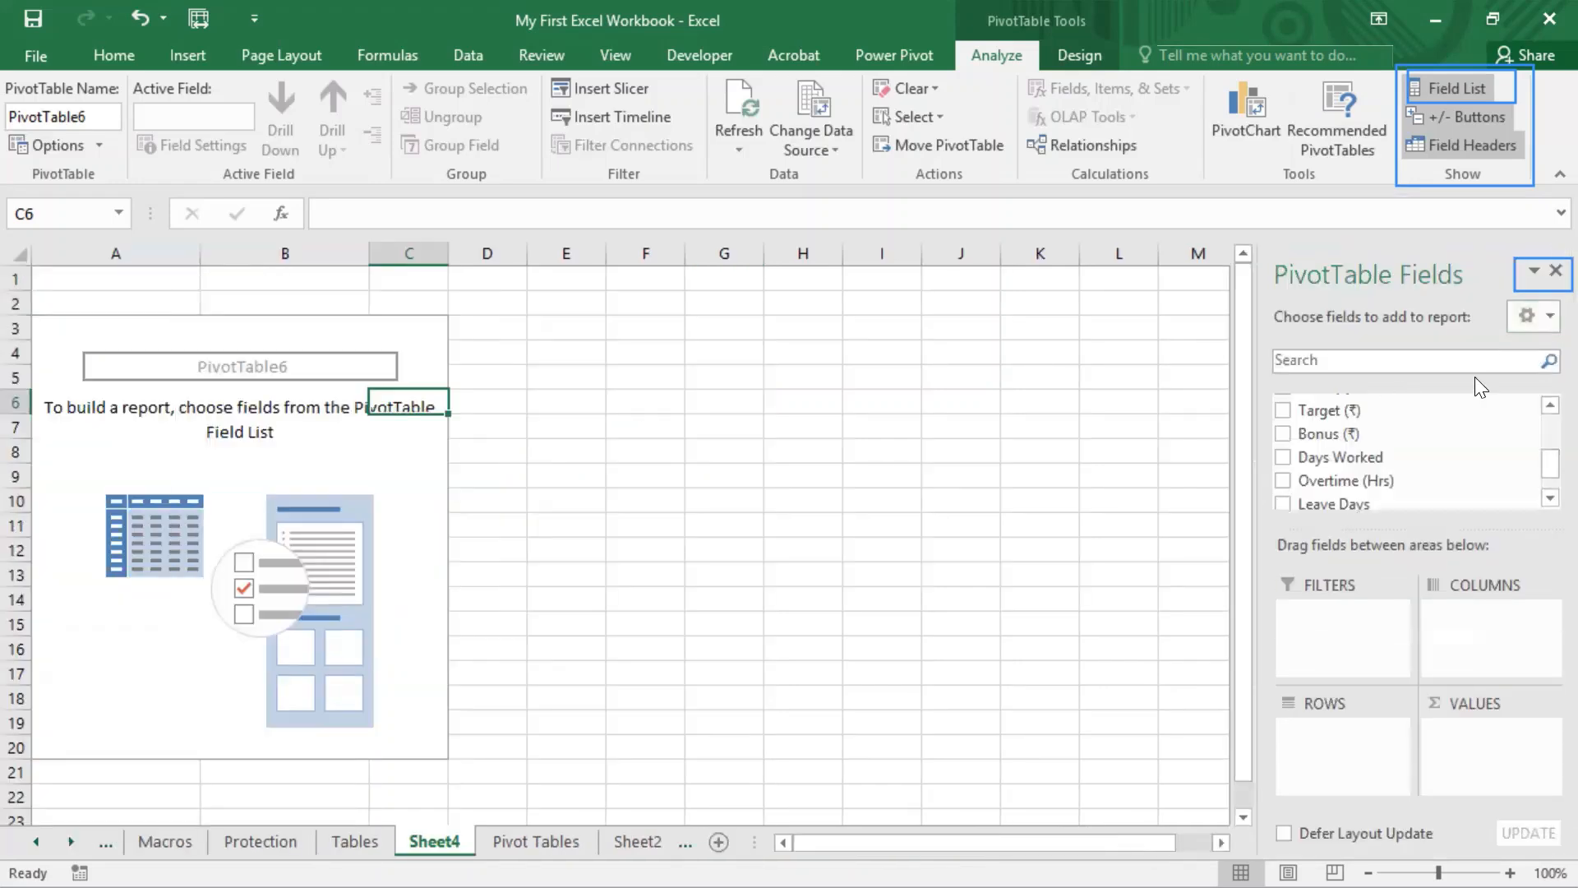
drag(1424, 261, 1545, 284)
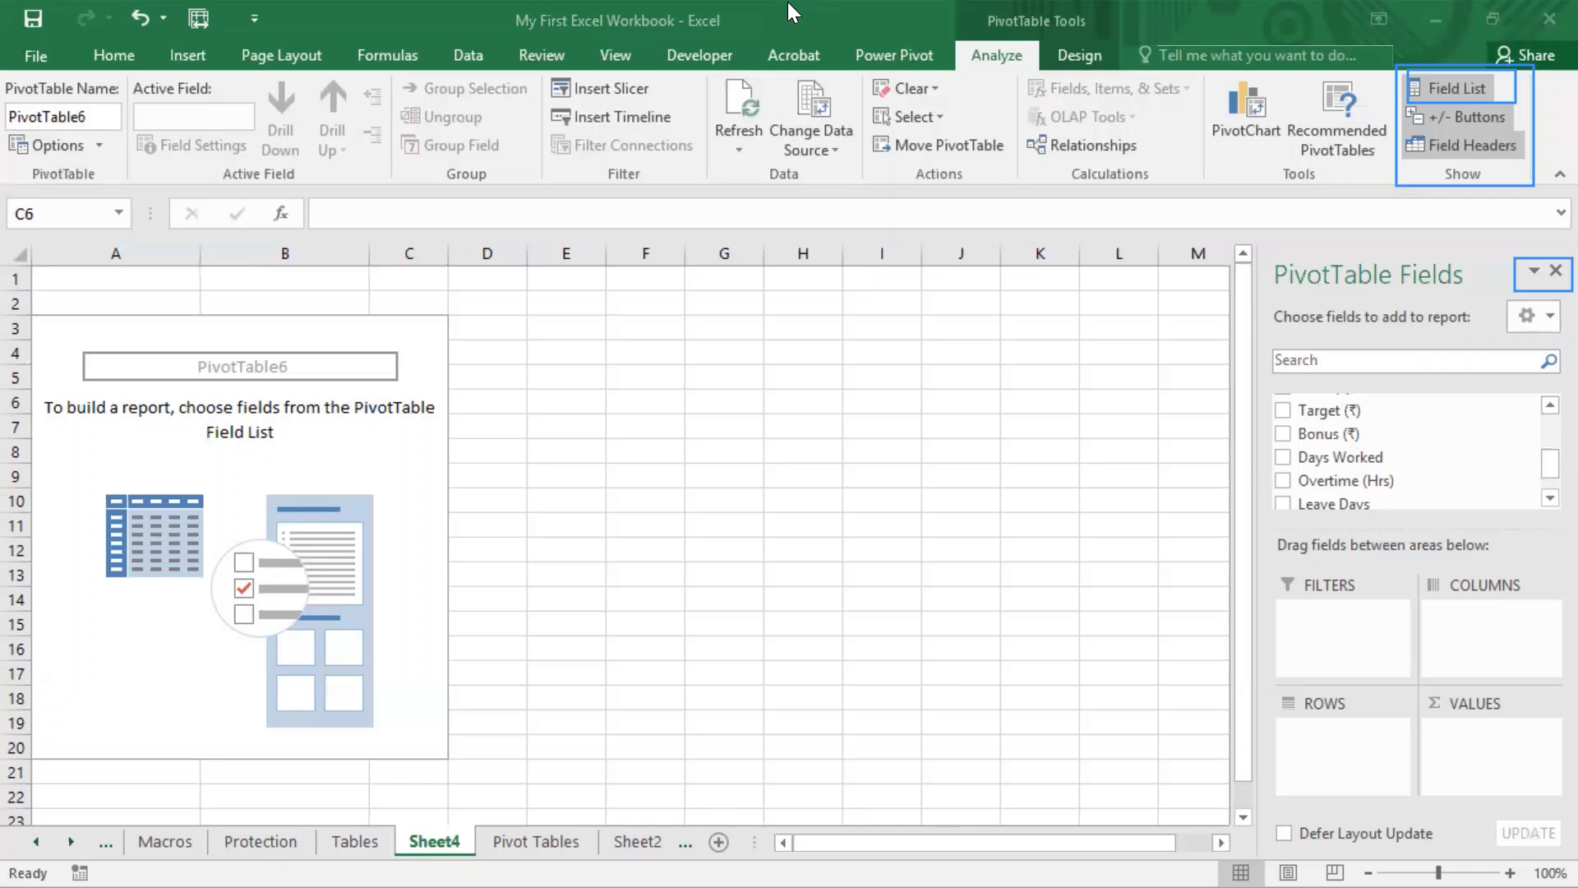
- Try to resize the PivotTable Fields pane with its Size command
click(1532, 276)
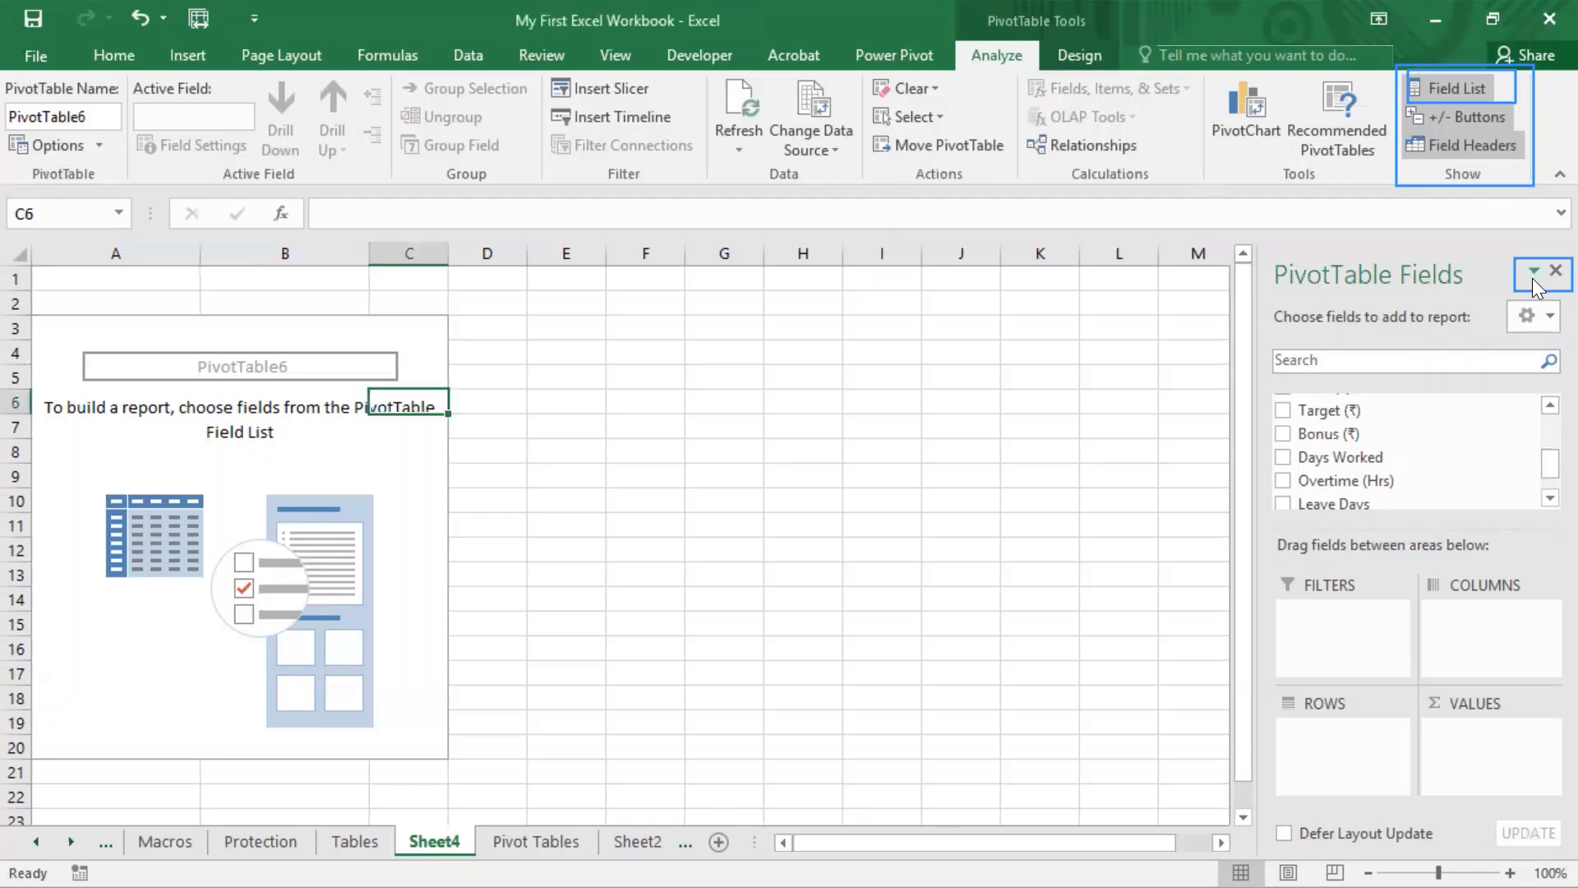
click(1532, 275)
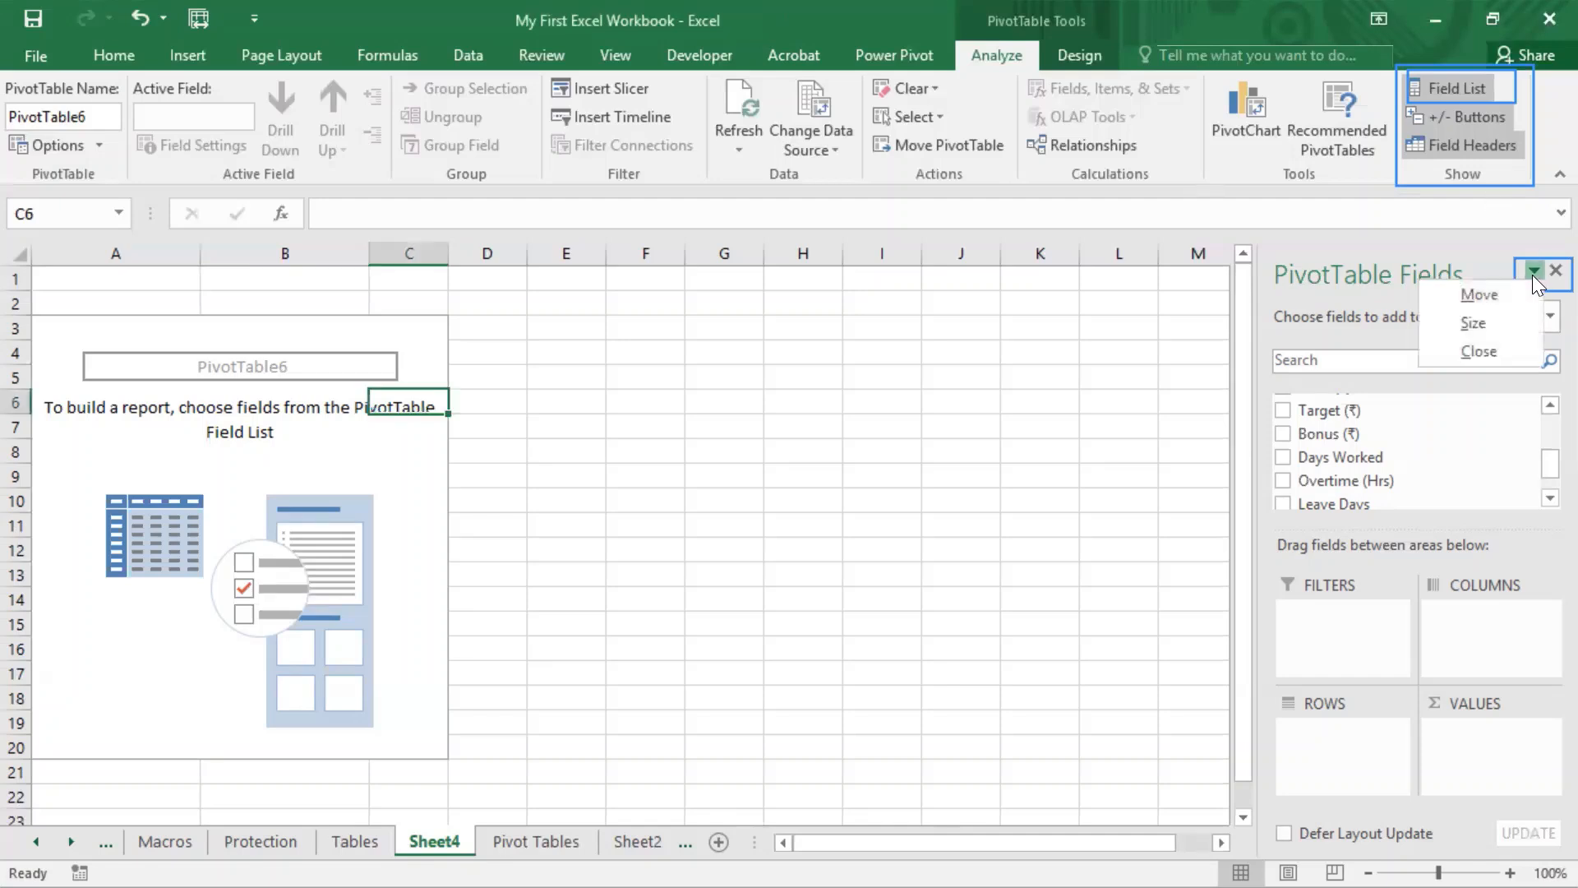
click(1489, 316)
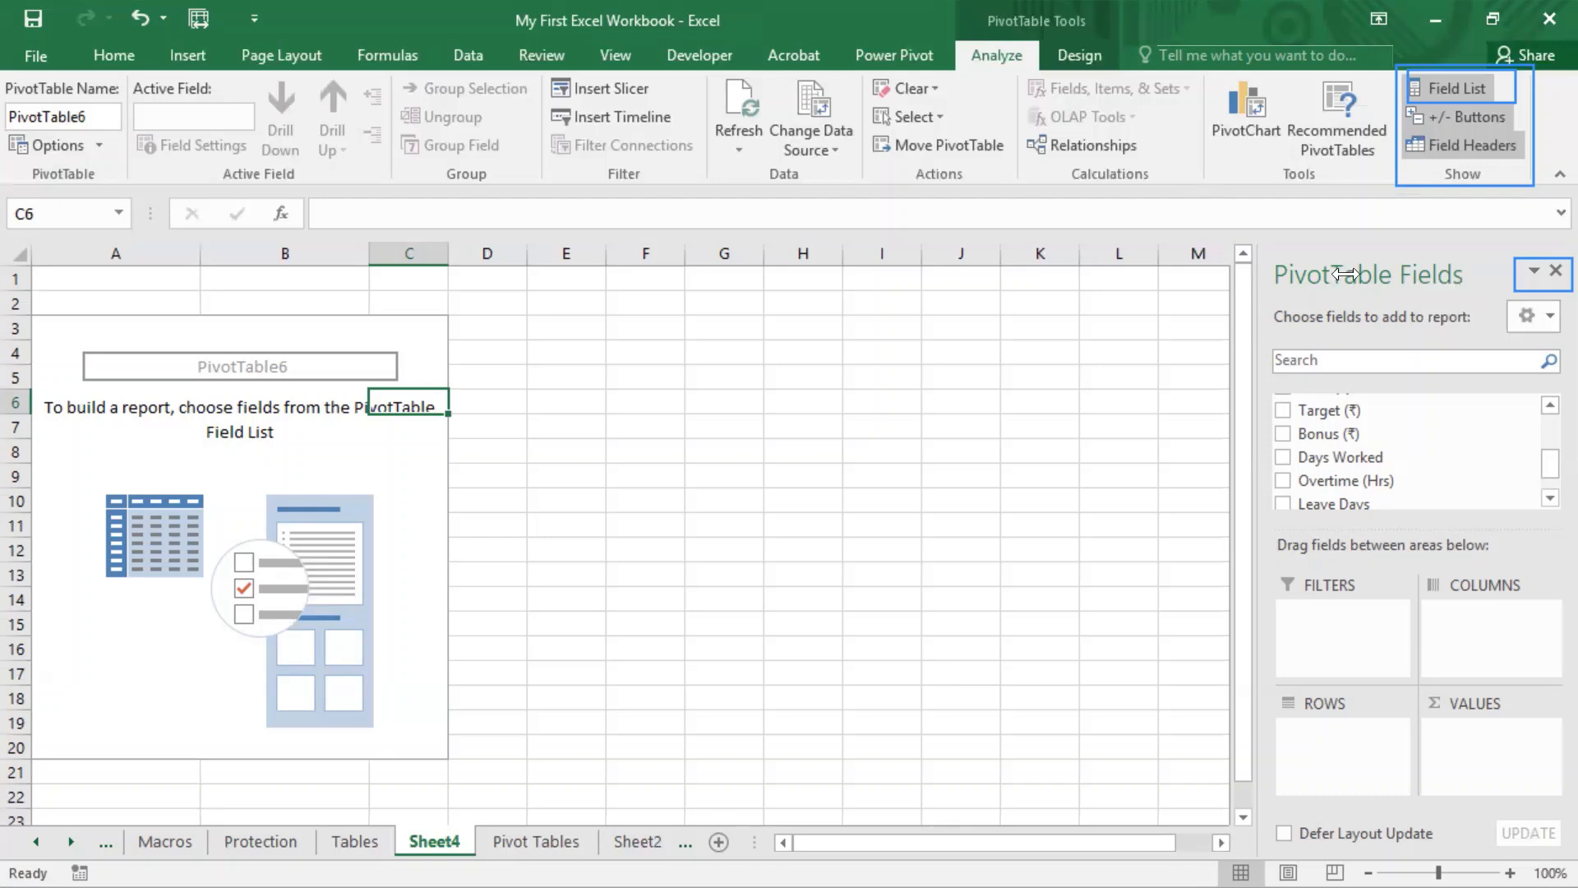
drag(1364, 269, 1334, 380)
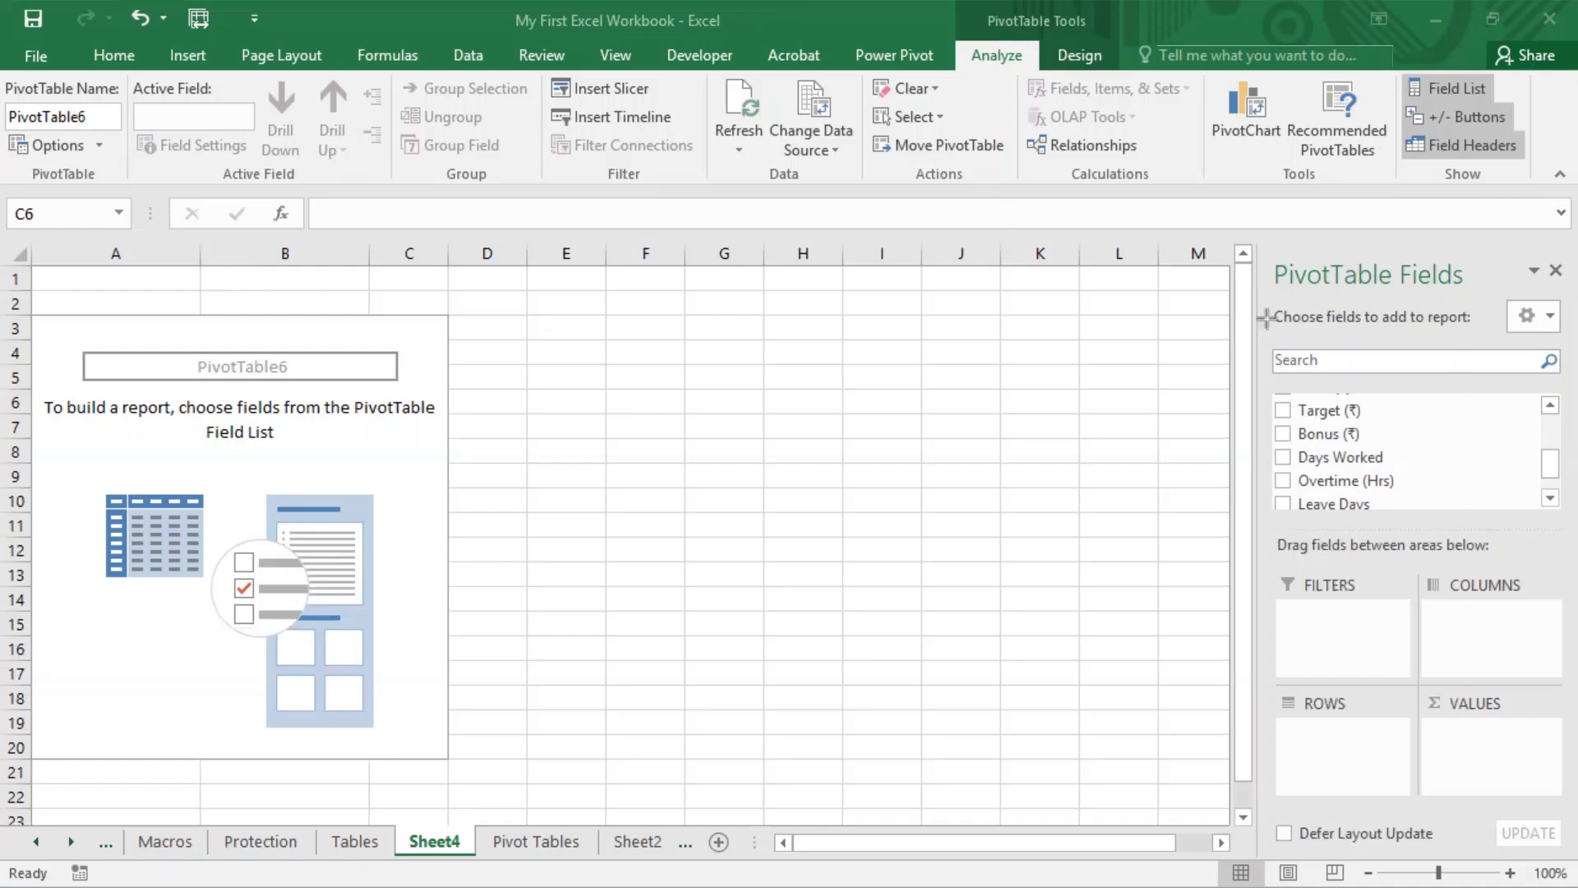
- Search the PivotTable fields for "sales" several times, clearing the search text after each attempt
drag(1252, 326, 1556, 552)
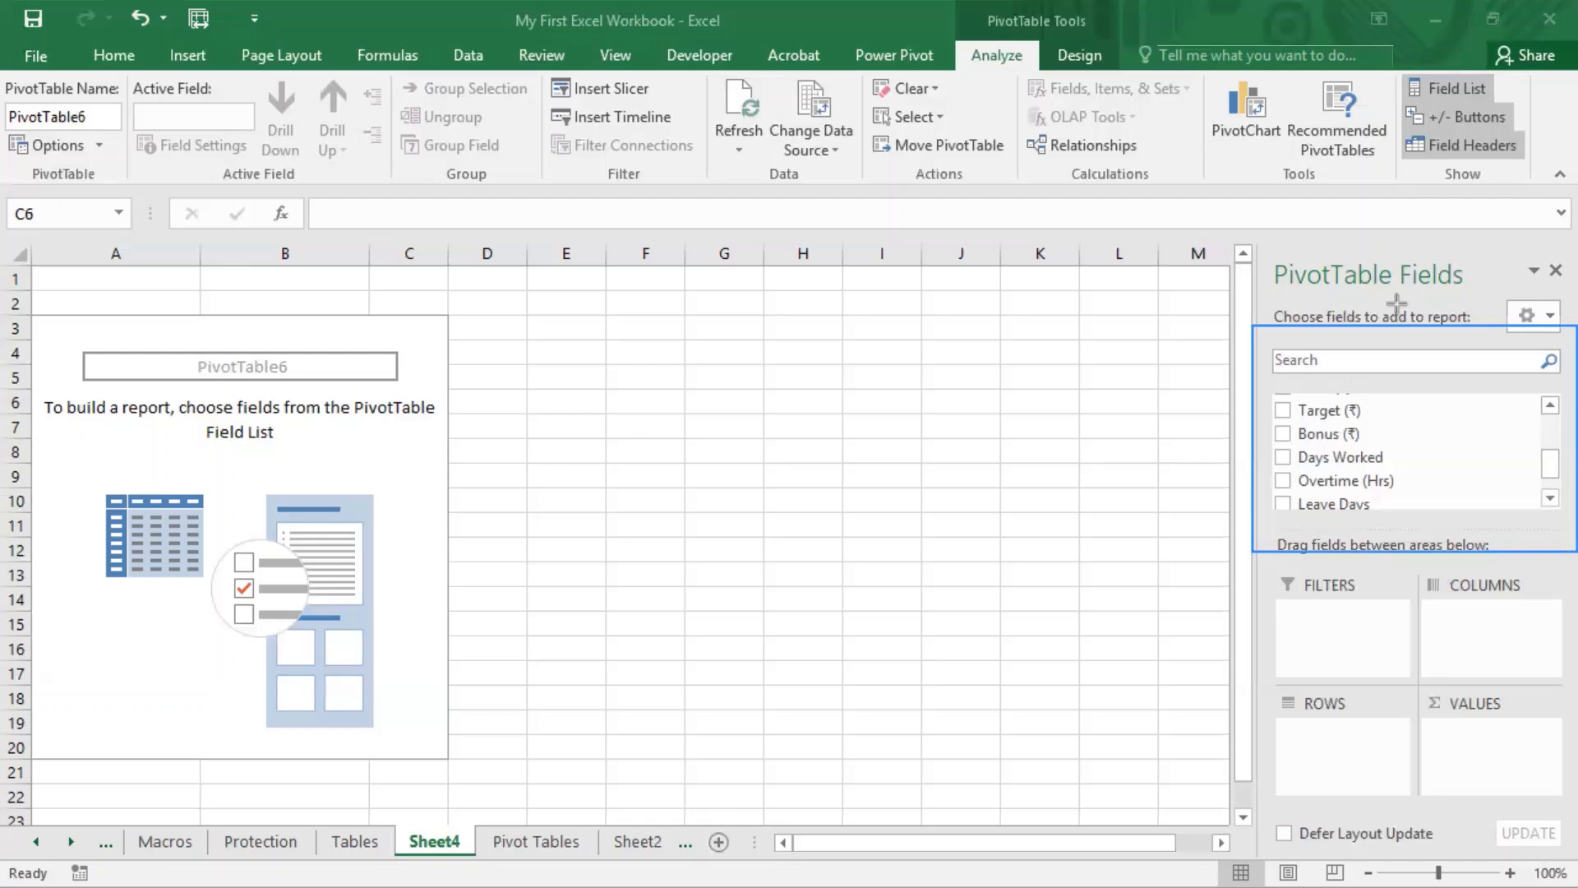
click(1384, 365)
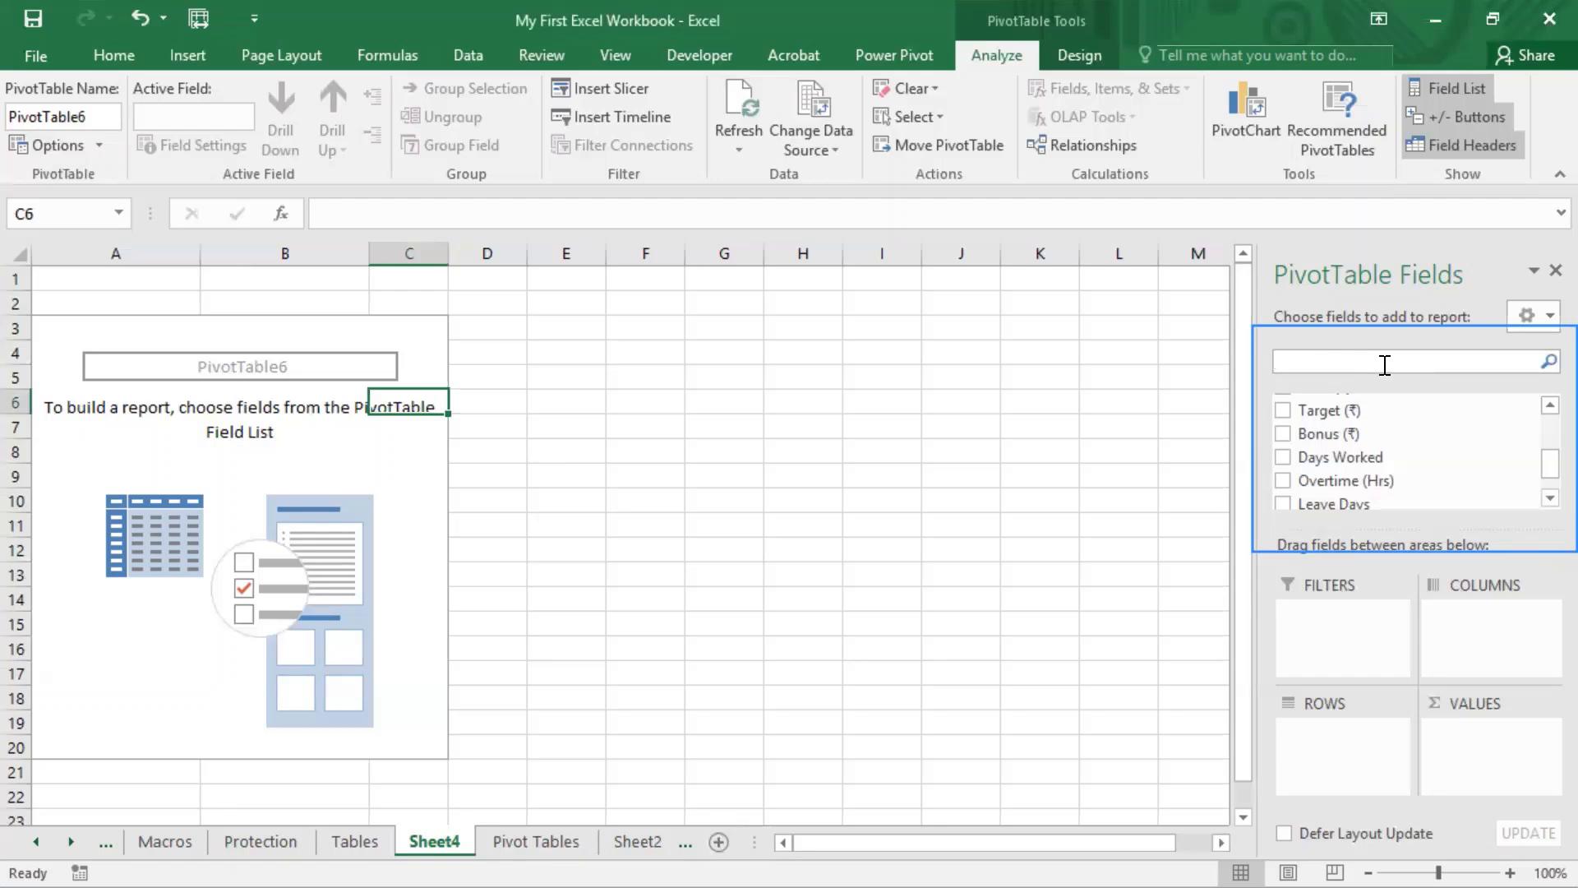
text(sales)
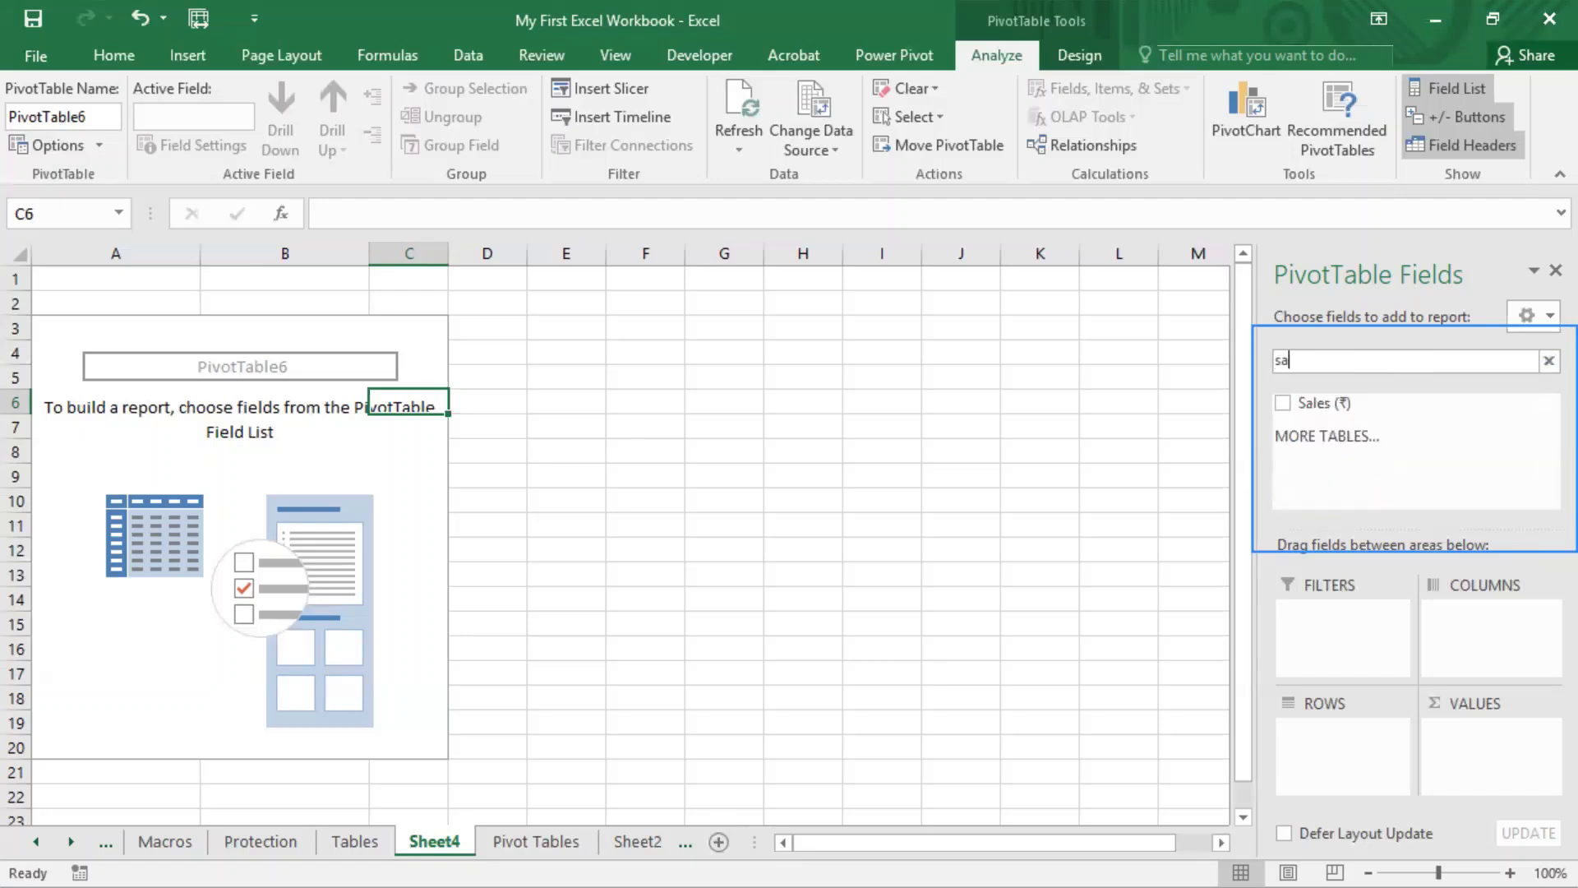
key(BackSpace)
key(BackSpace)
key(BackSpace)
key(BackSpace)
key(BackSpace)
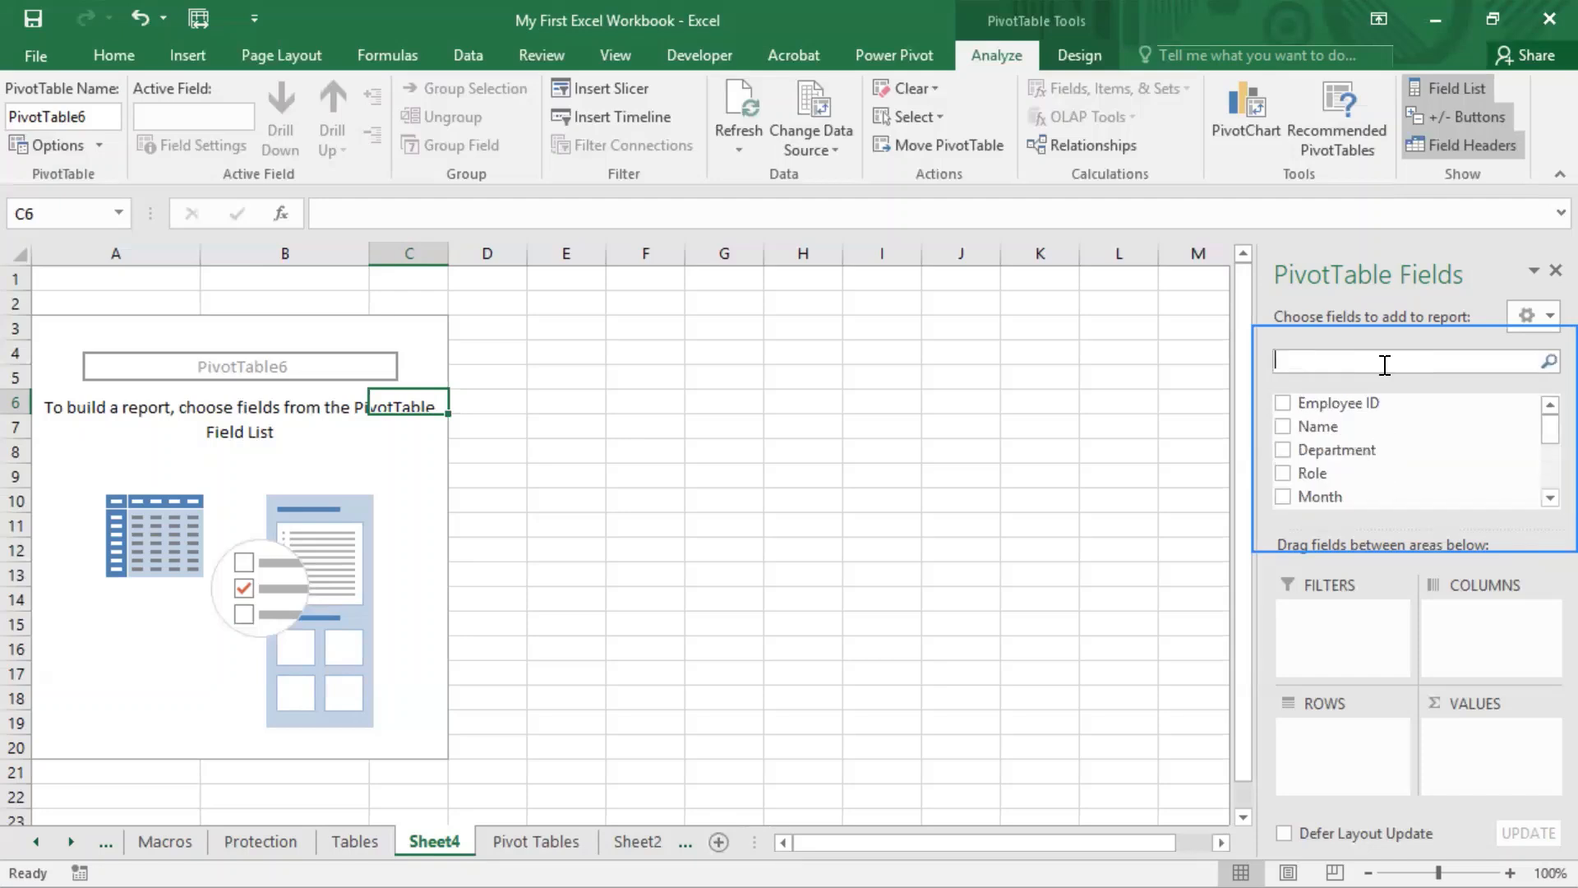
text(sales)
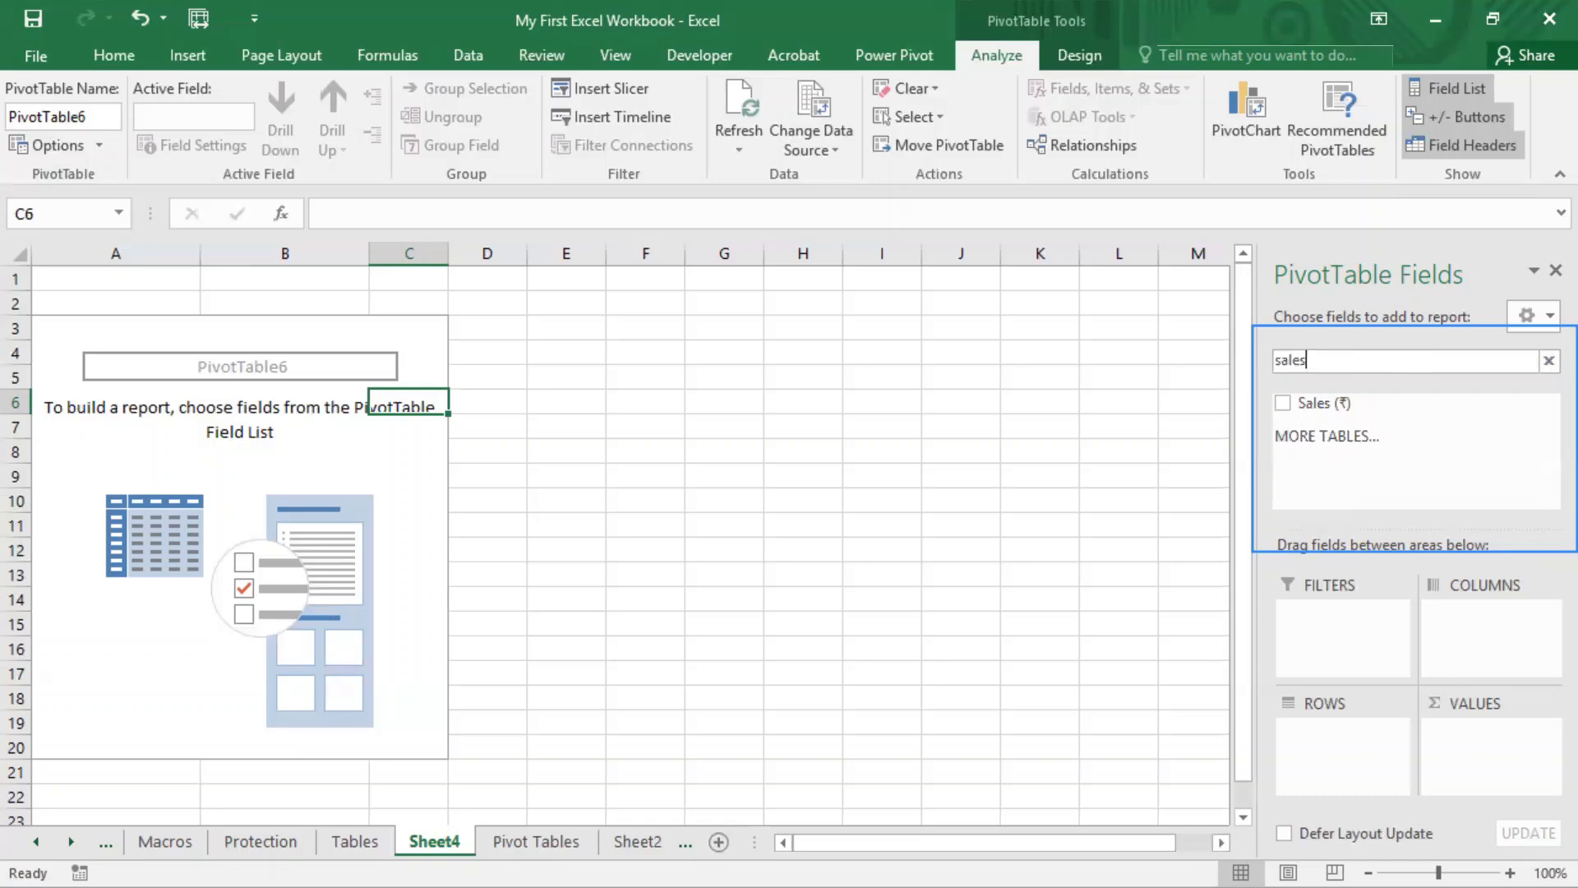
key(BackSpace)
key(BackSpace)
key(BackSpace)
key(BackSpace)
key(BackSpace)
text(sales)
key(BackSpace)
key(BackSpace)
key(BackSpace)
key(BackSpace)
key(BackSpace)
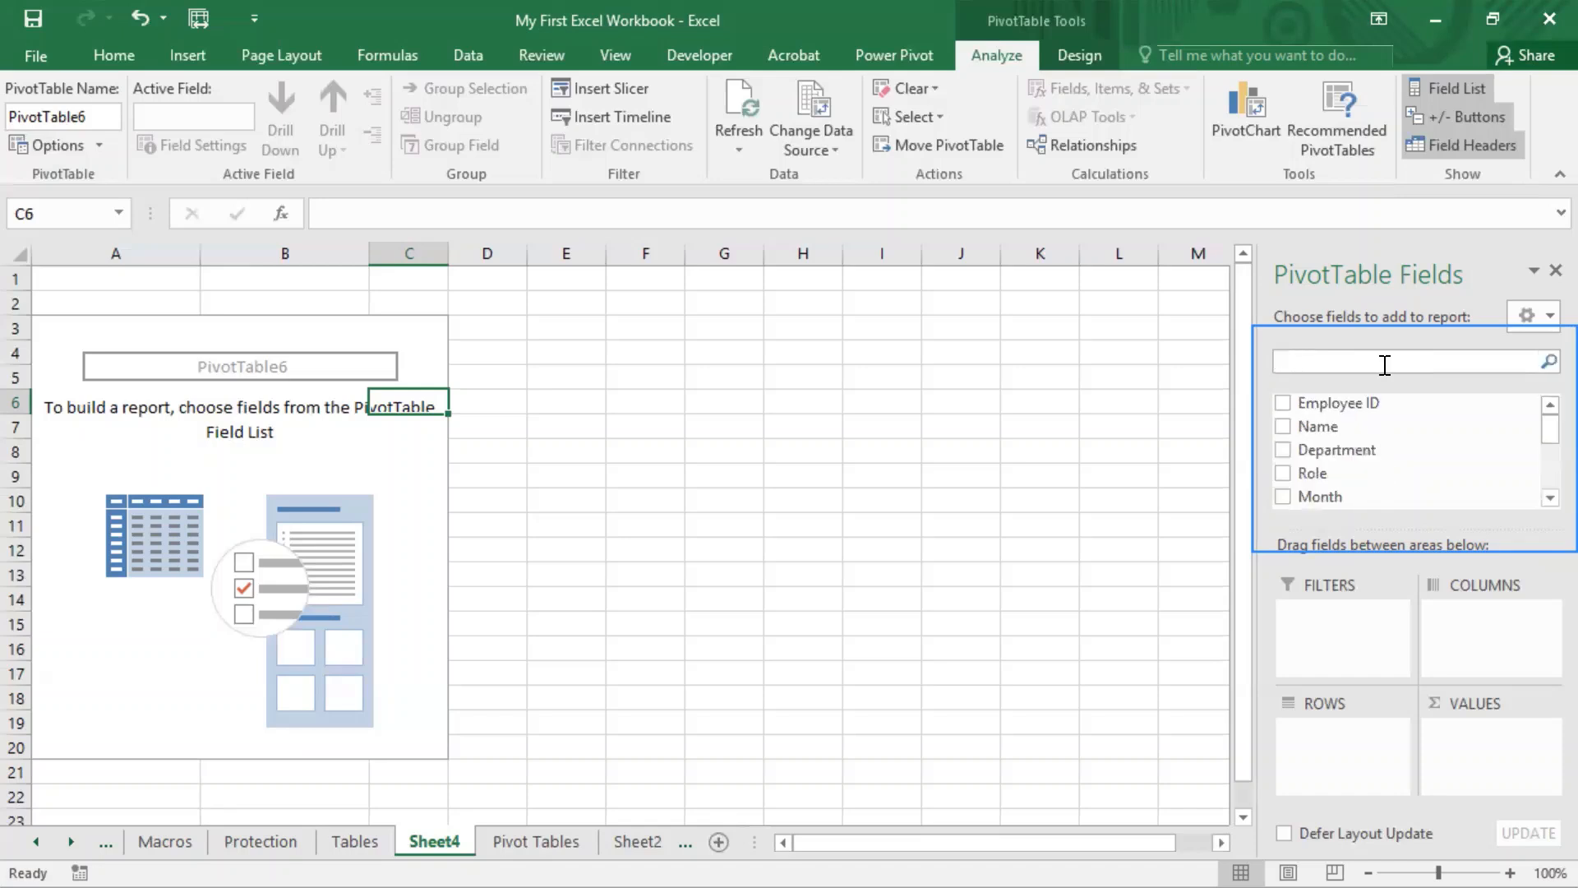
- Search the PivotTable fields for "targe" and clear the search text
text(targe)
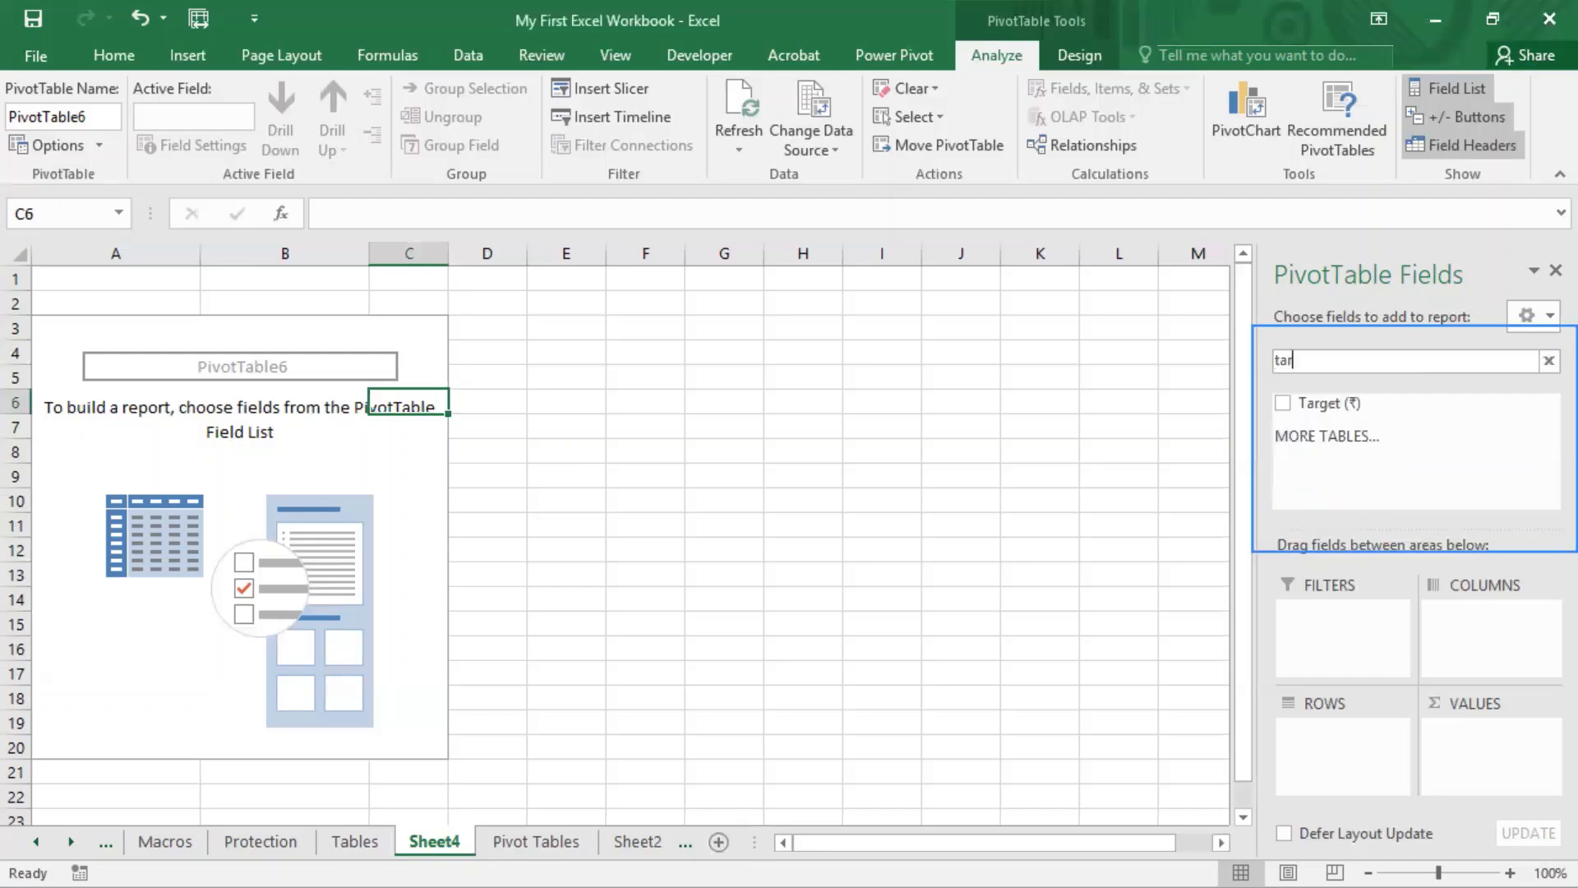
key(BackSpace)
text(=)
key(BackSpace)
key(BackSpace)
key(BackSpace)
key(BackSpace)
key(BackSpace)
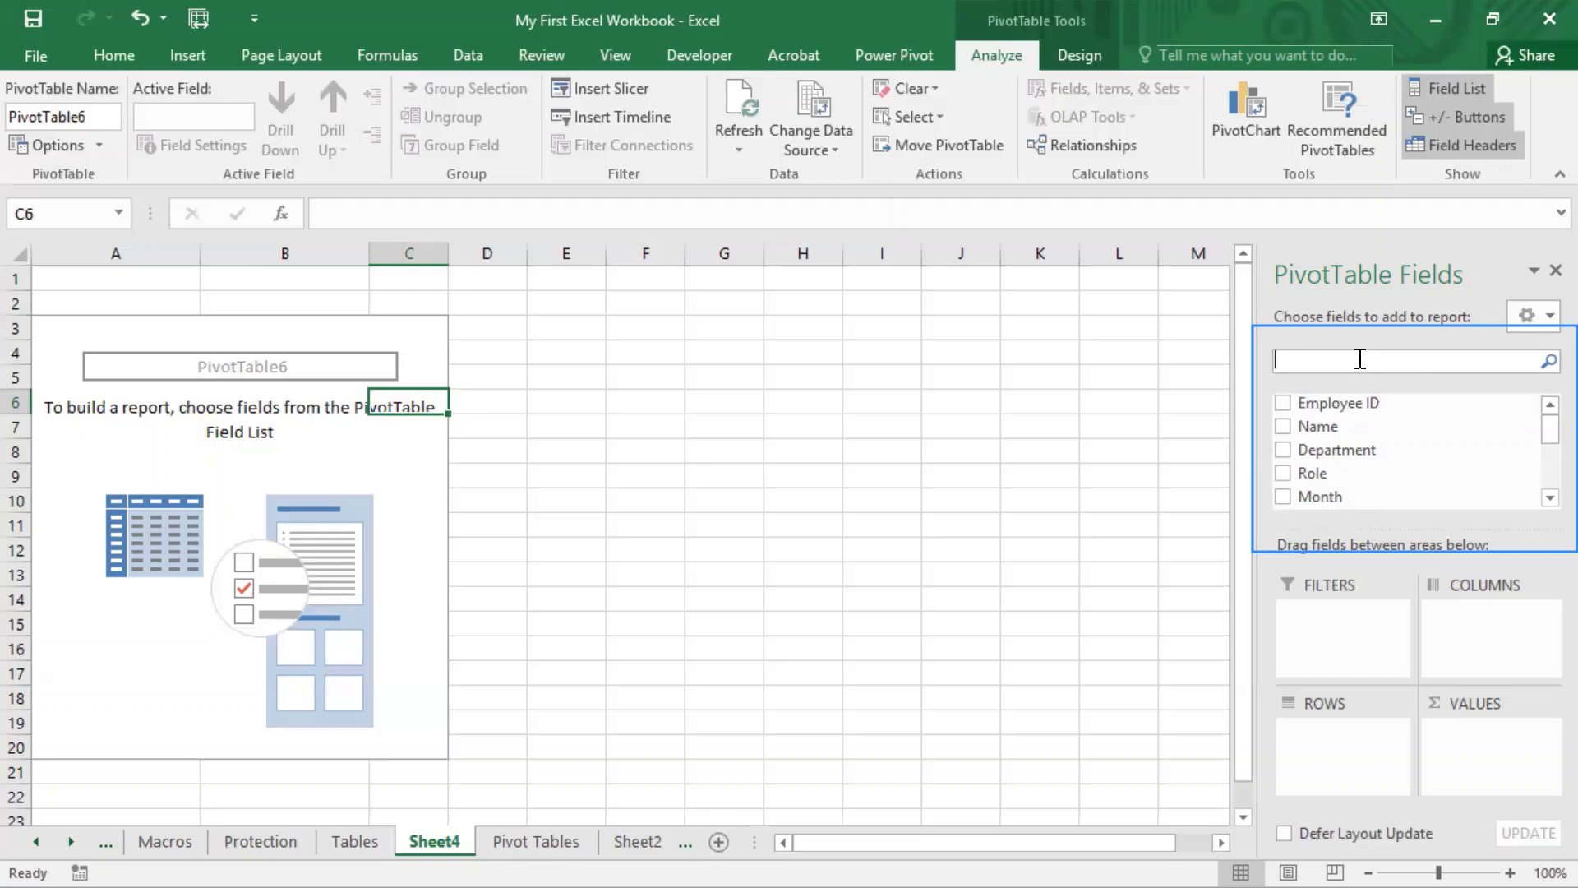
- Search the PivotTable fields for "depa" and add the Department field to the pivot table's rows
text(depa)
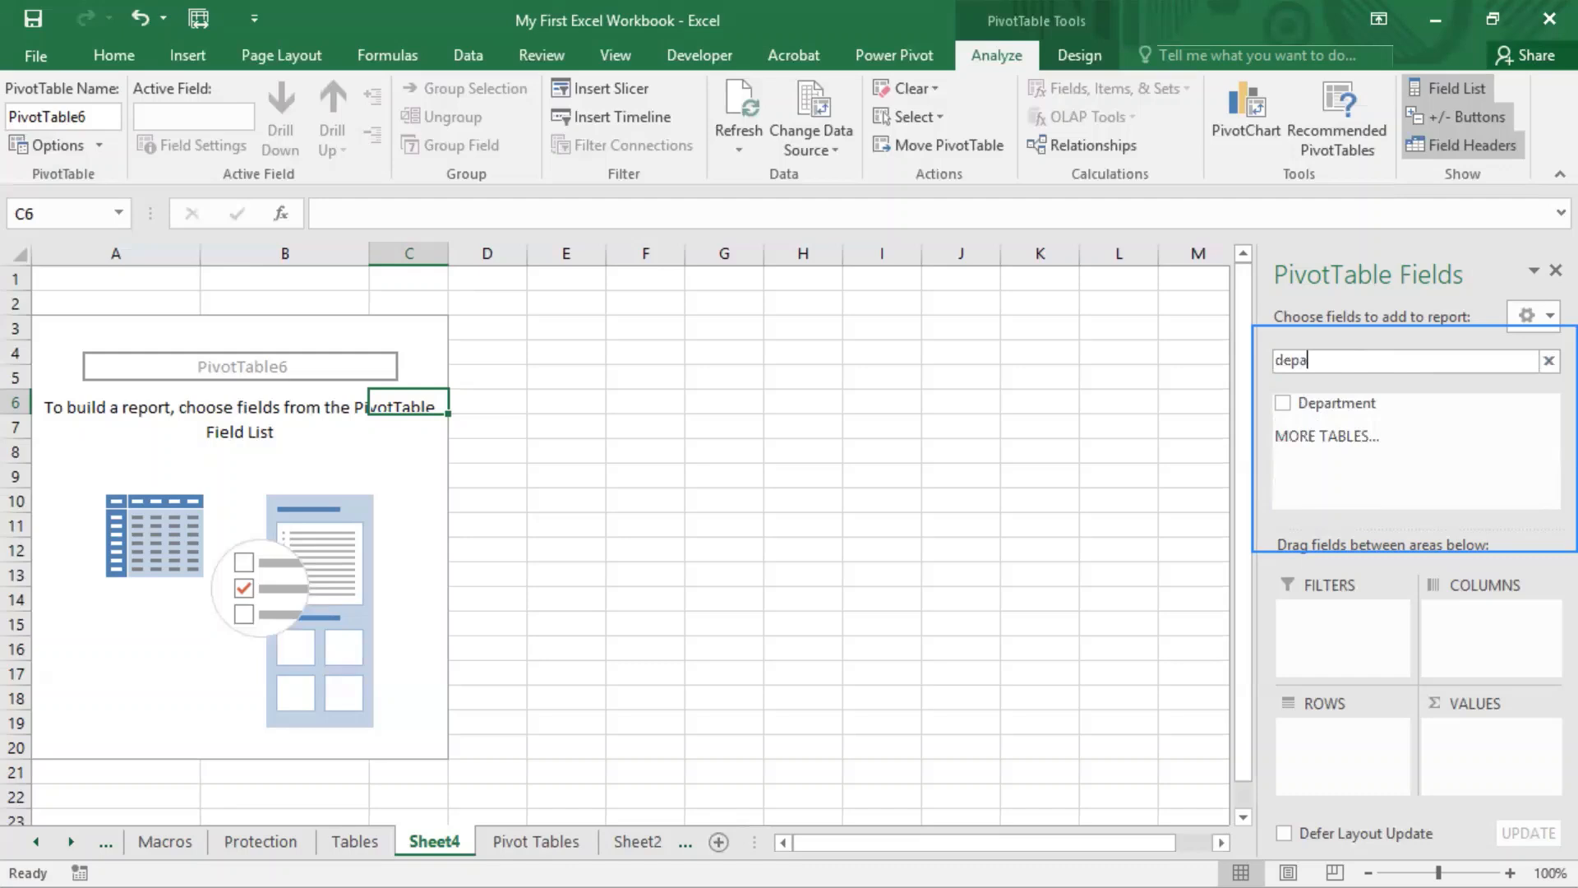
click(1284, 405)
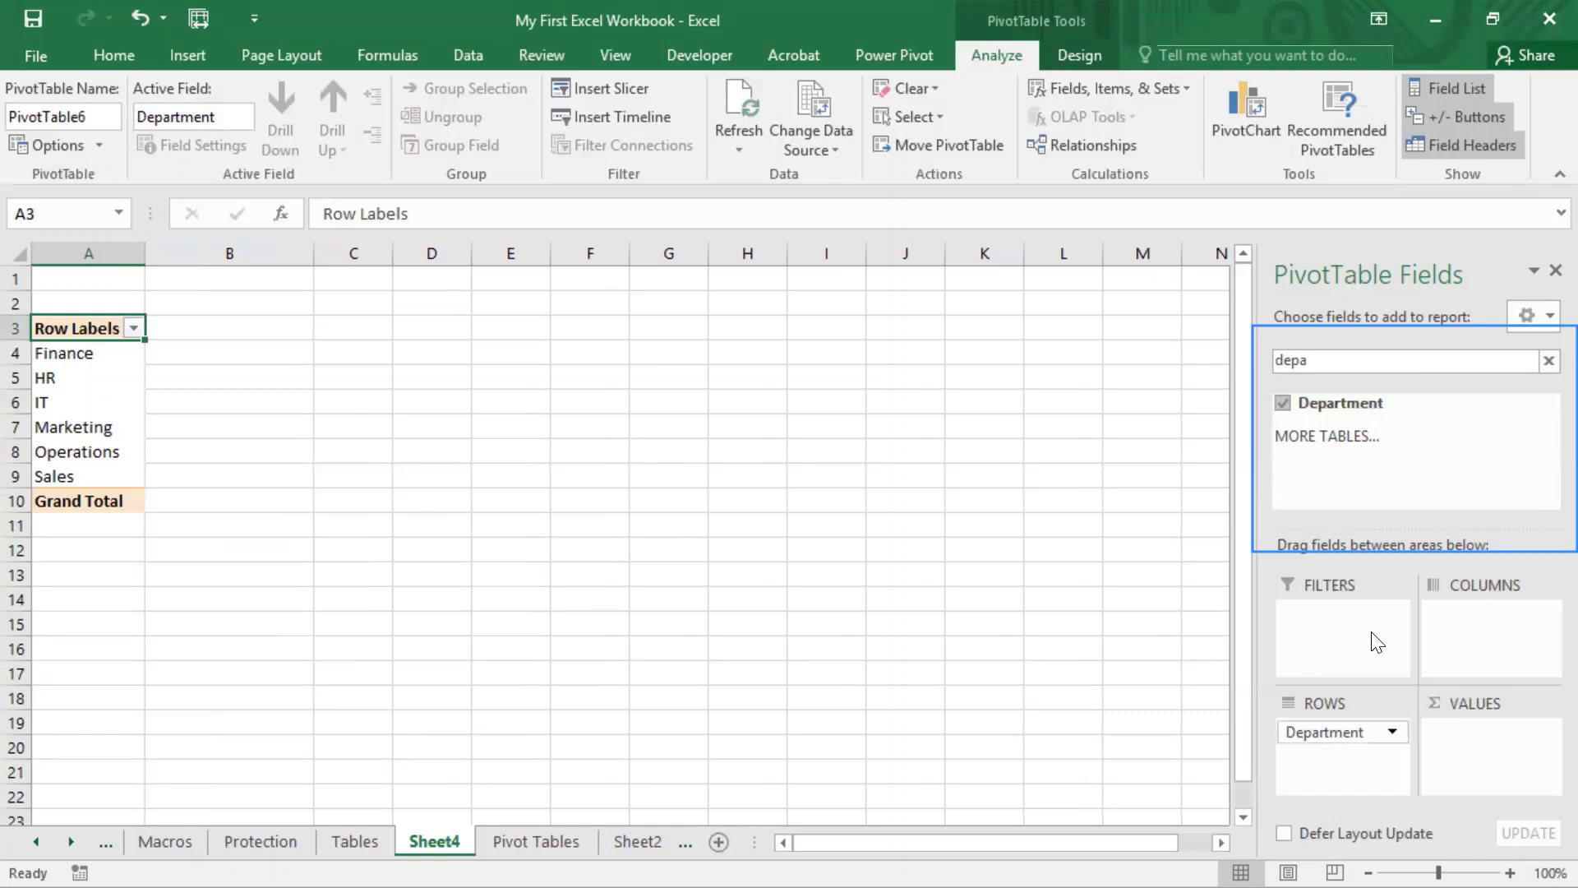
click(1022, 612)
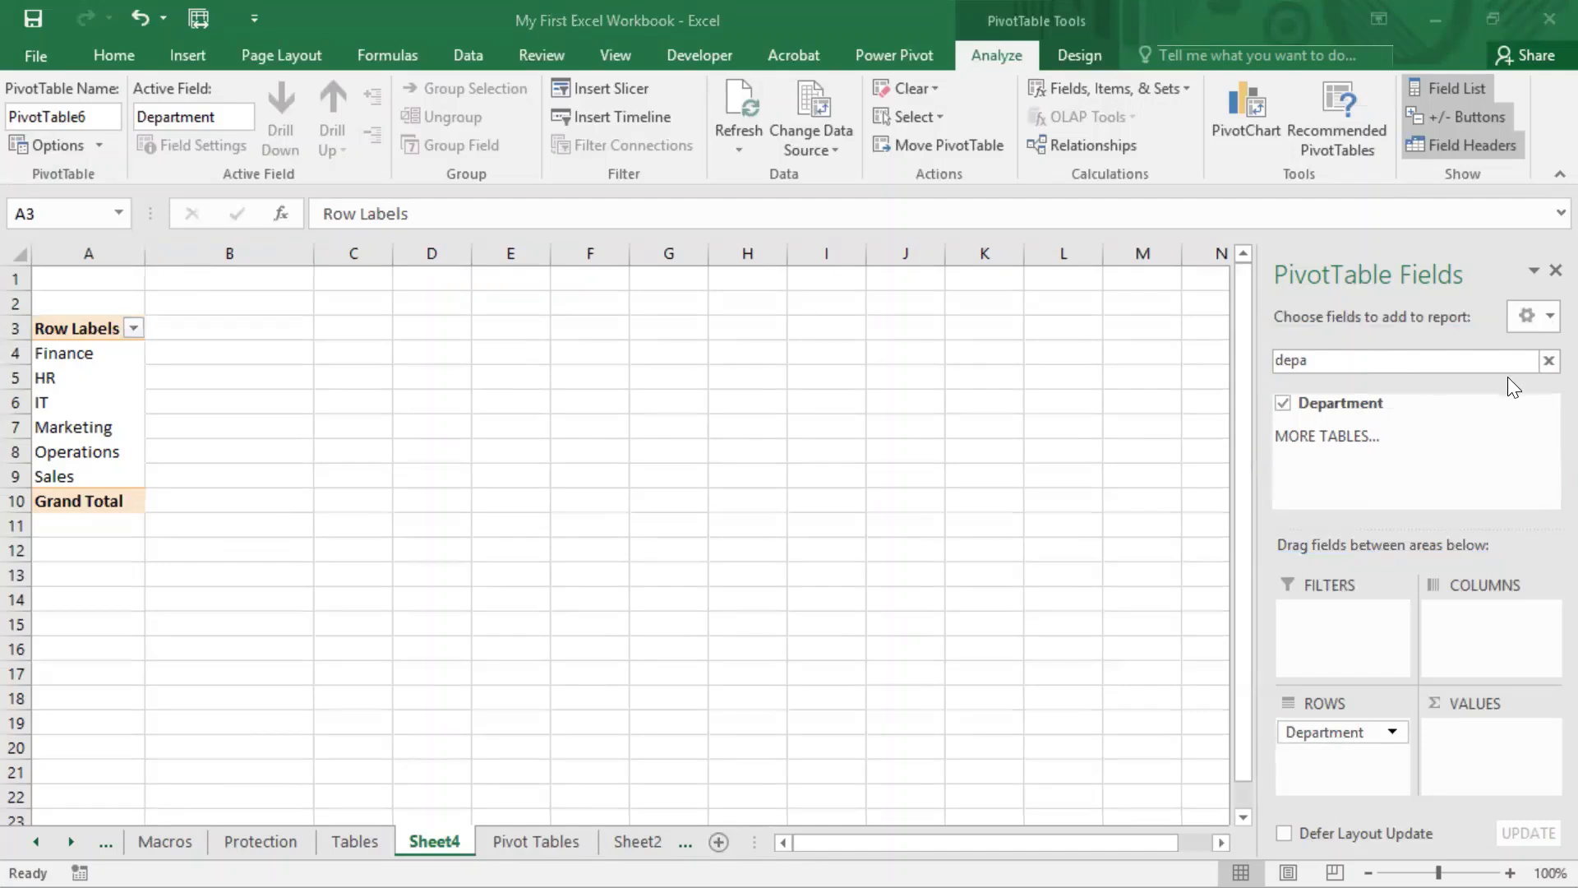
- Clear the PivotTable field search and add the Name field to the rows beneath Department
click(1541, 361)
click(1545, 362)
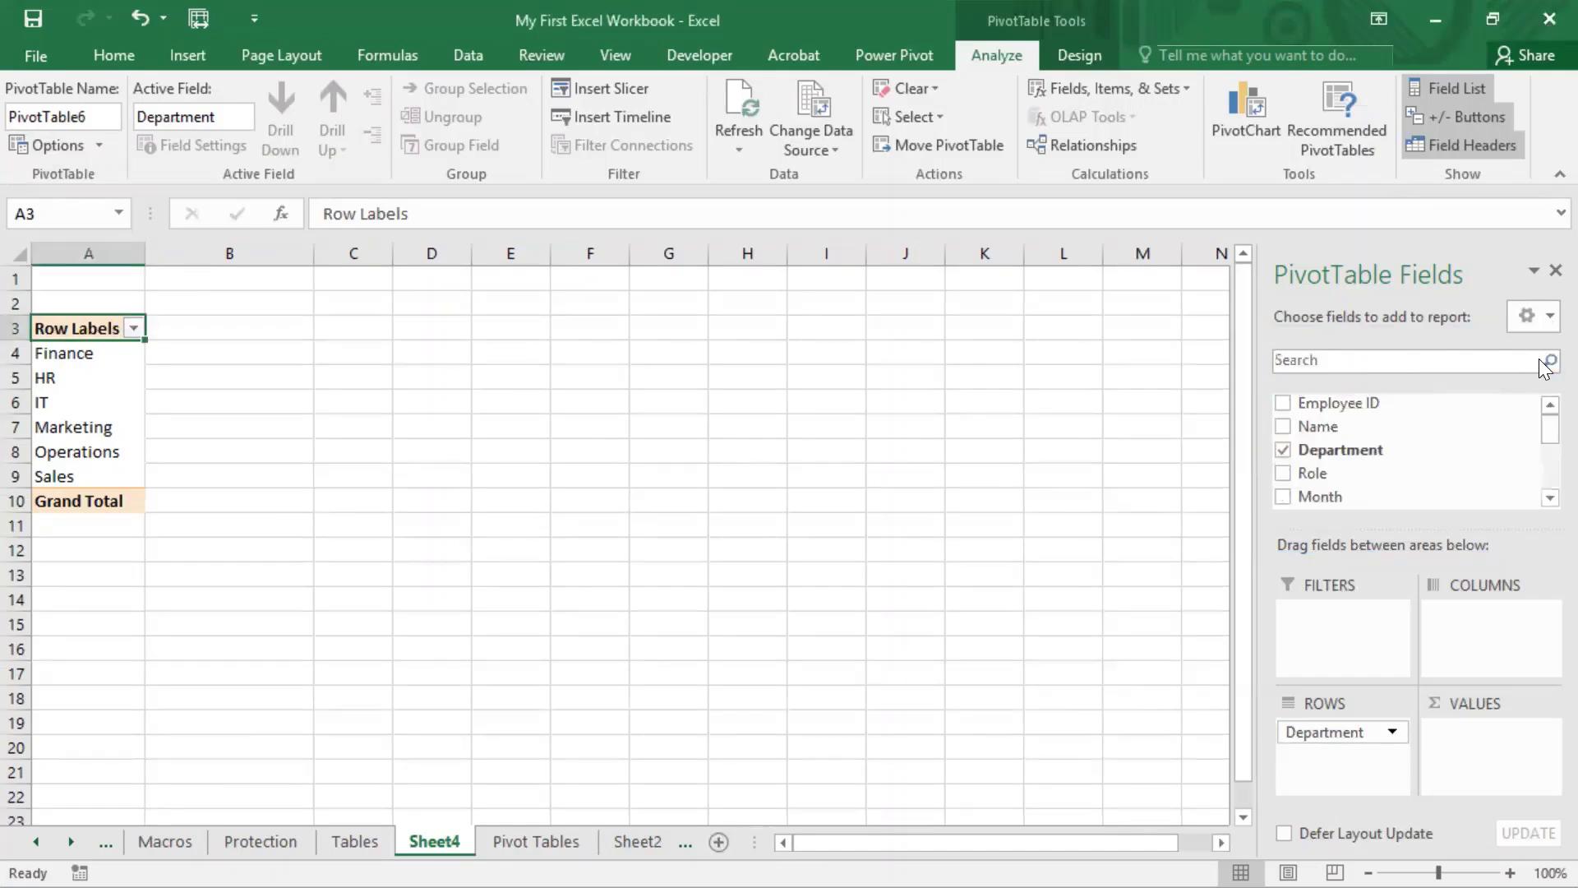
click(1287, 424)
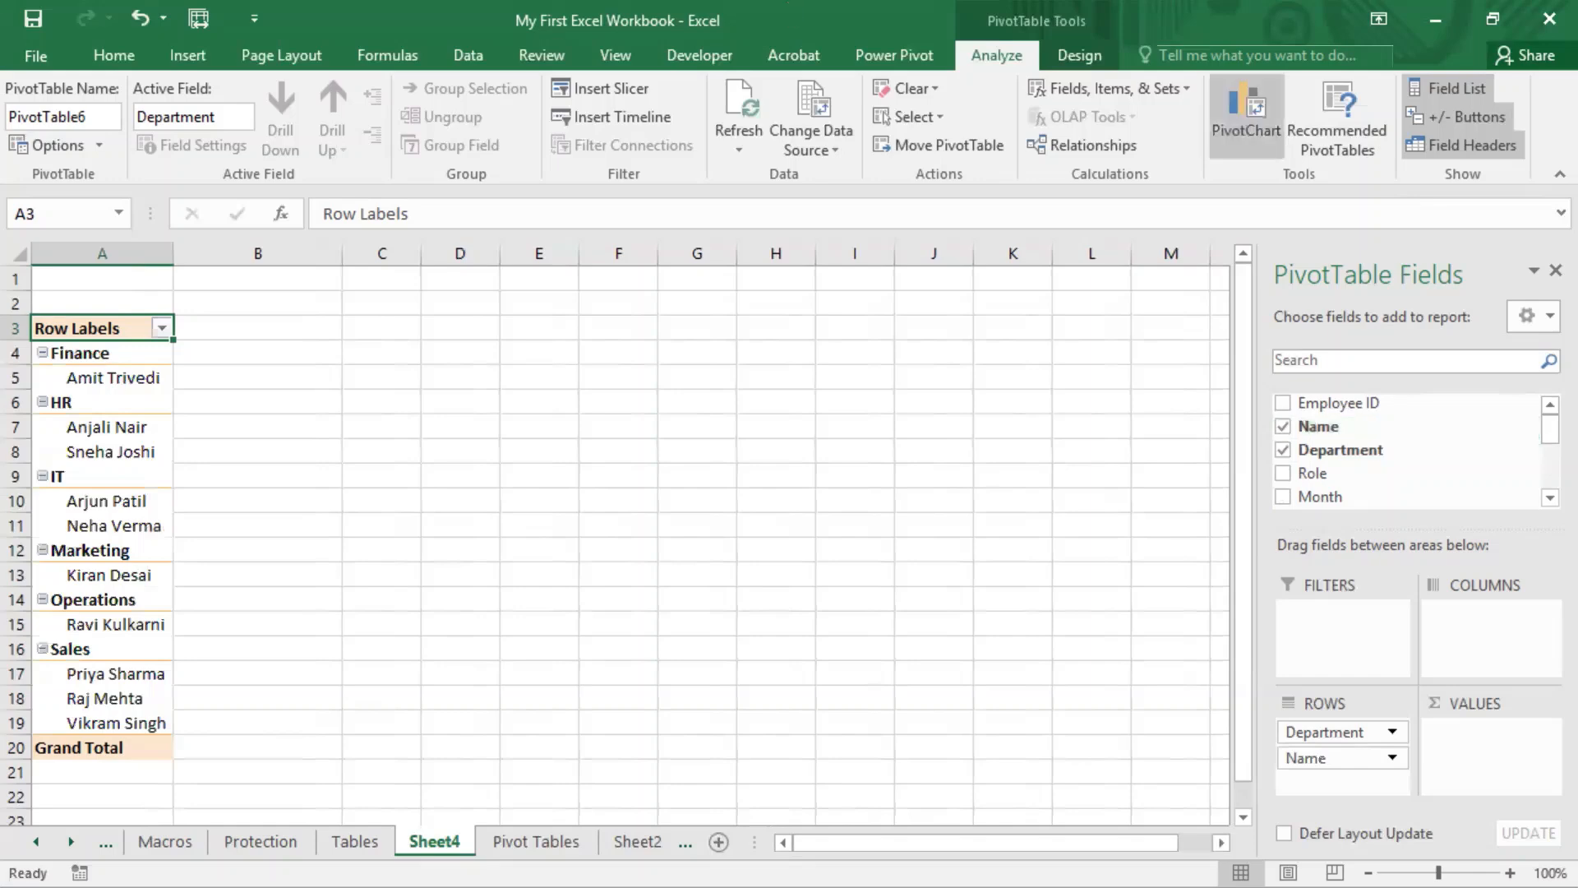
click(788, 2)
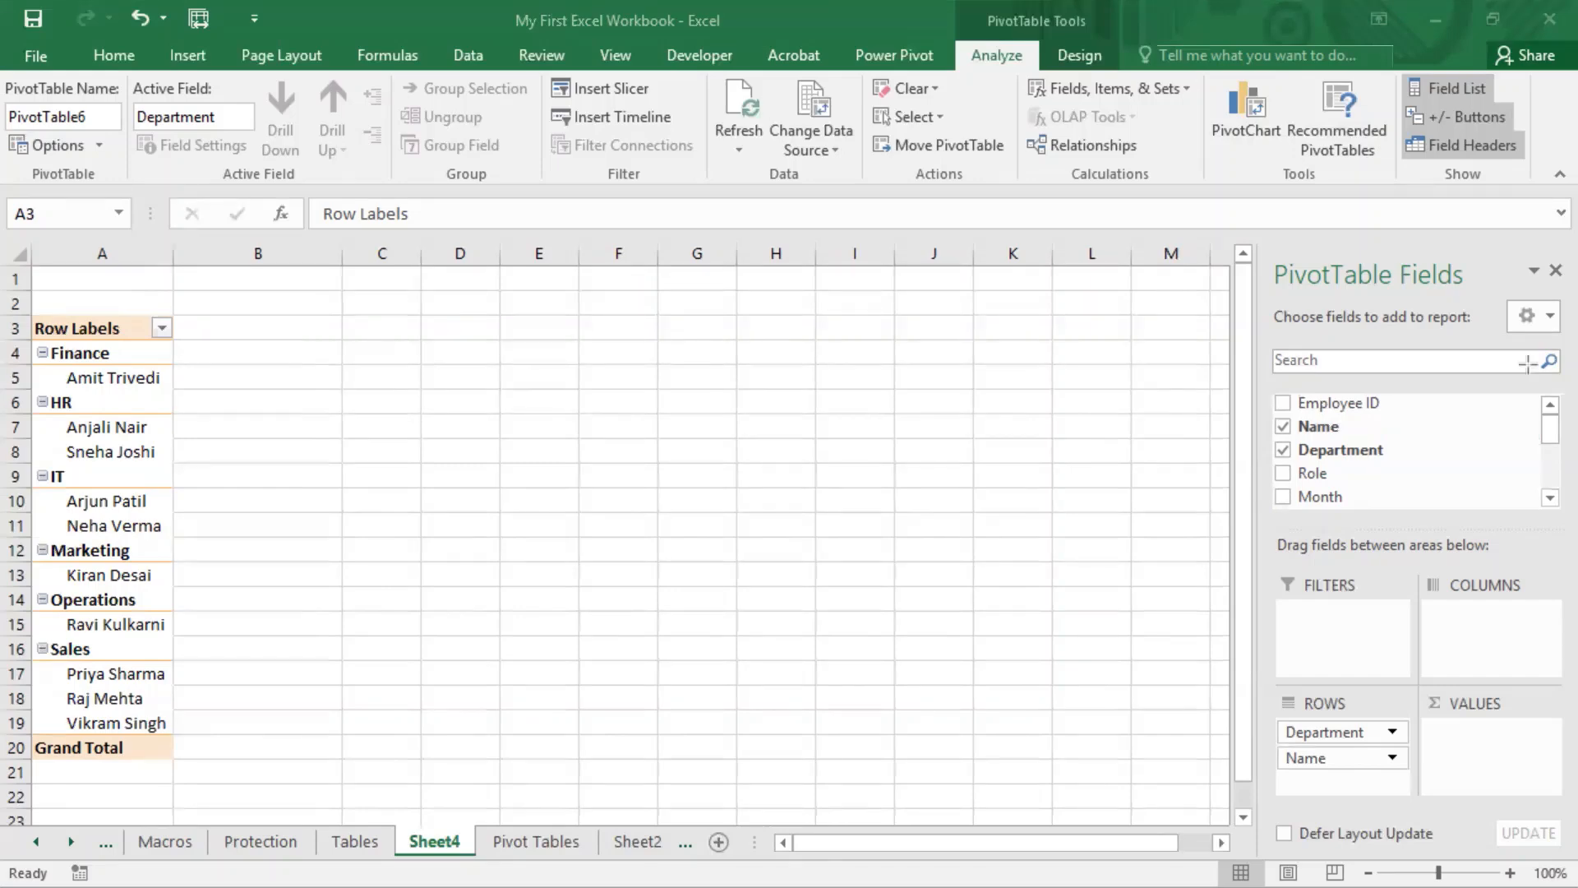
- Move the Department field from the Rows area to the Columns area of the pivot table
drag(1261, 370, 1557, 532)
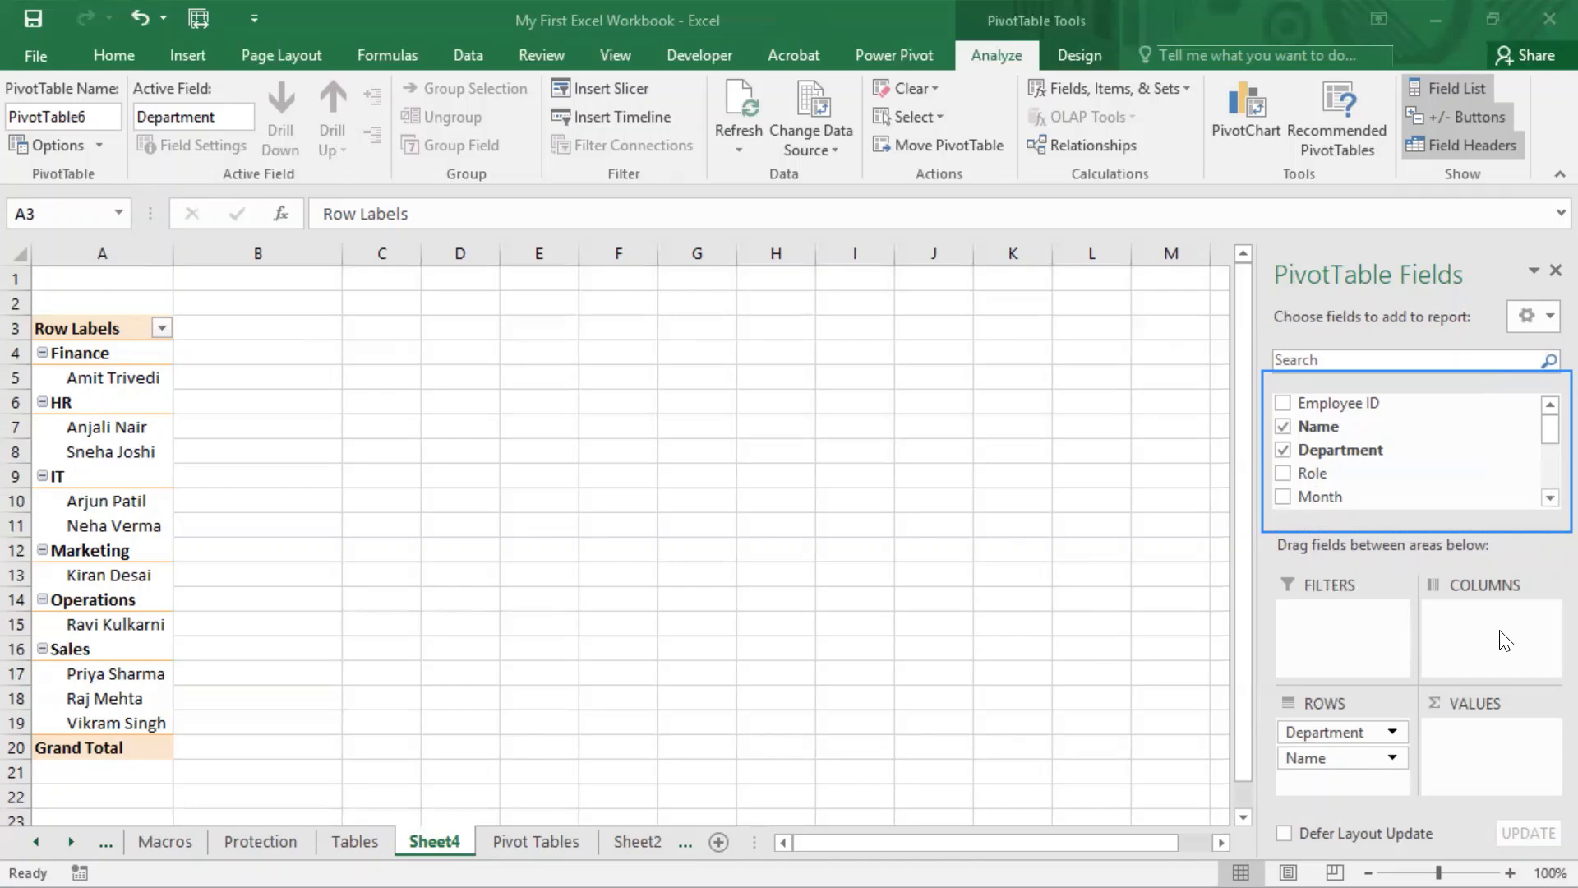
click(1323, 737)
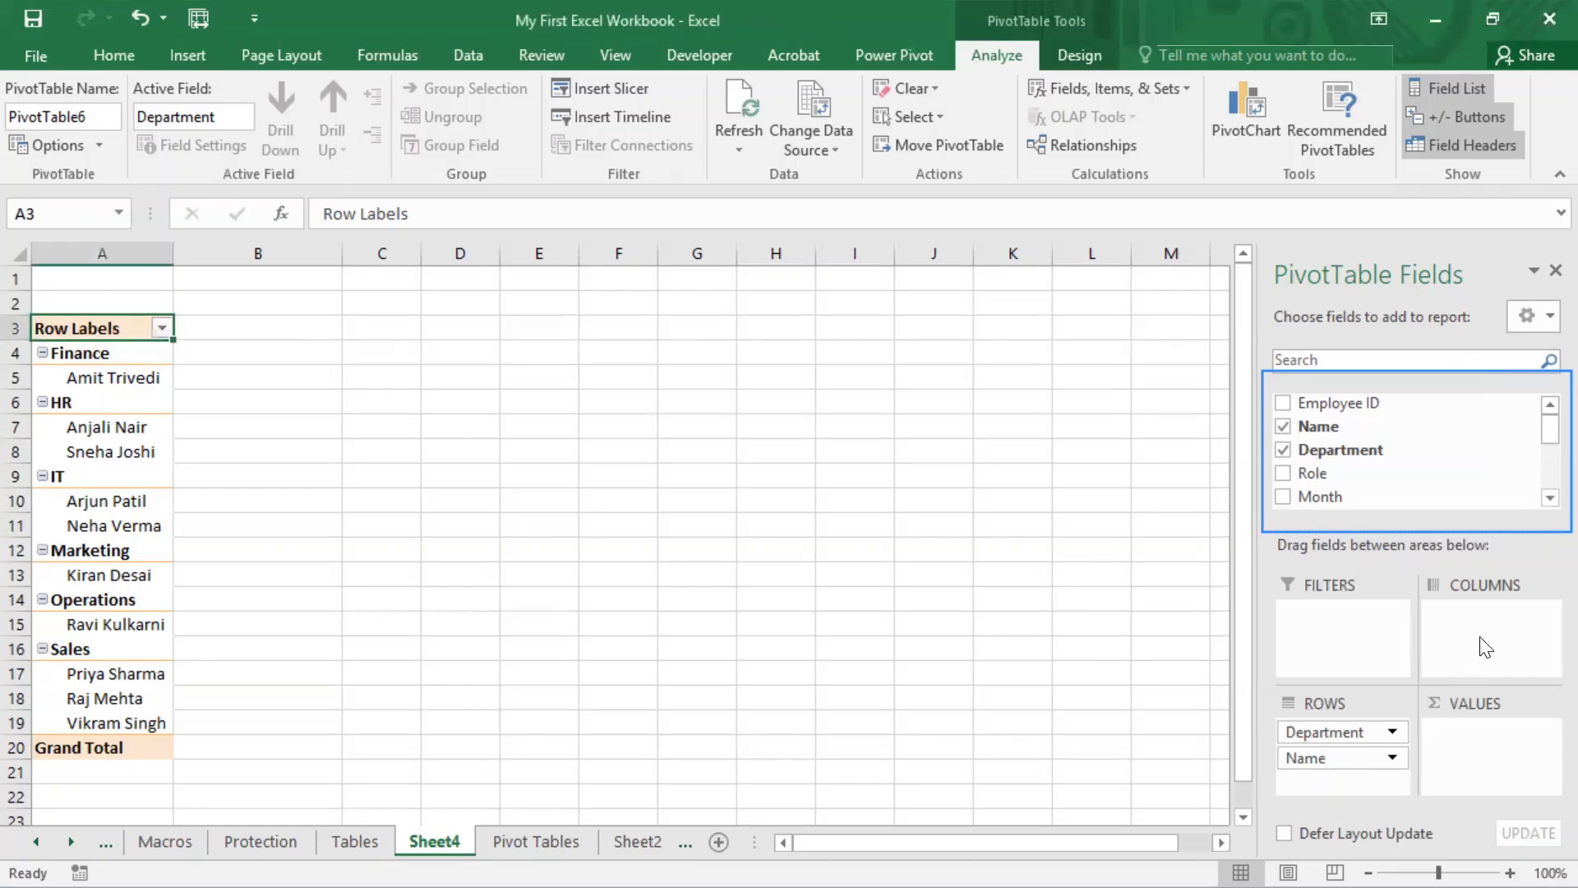
drag(1333, 731, 1474, 641)
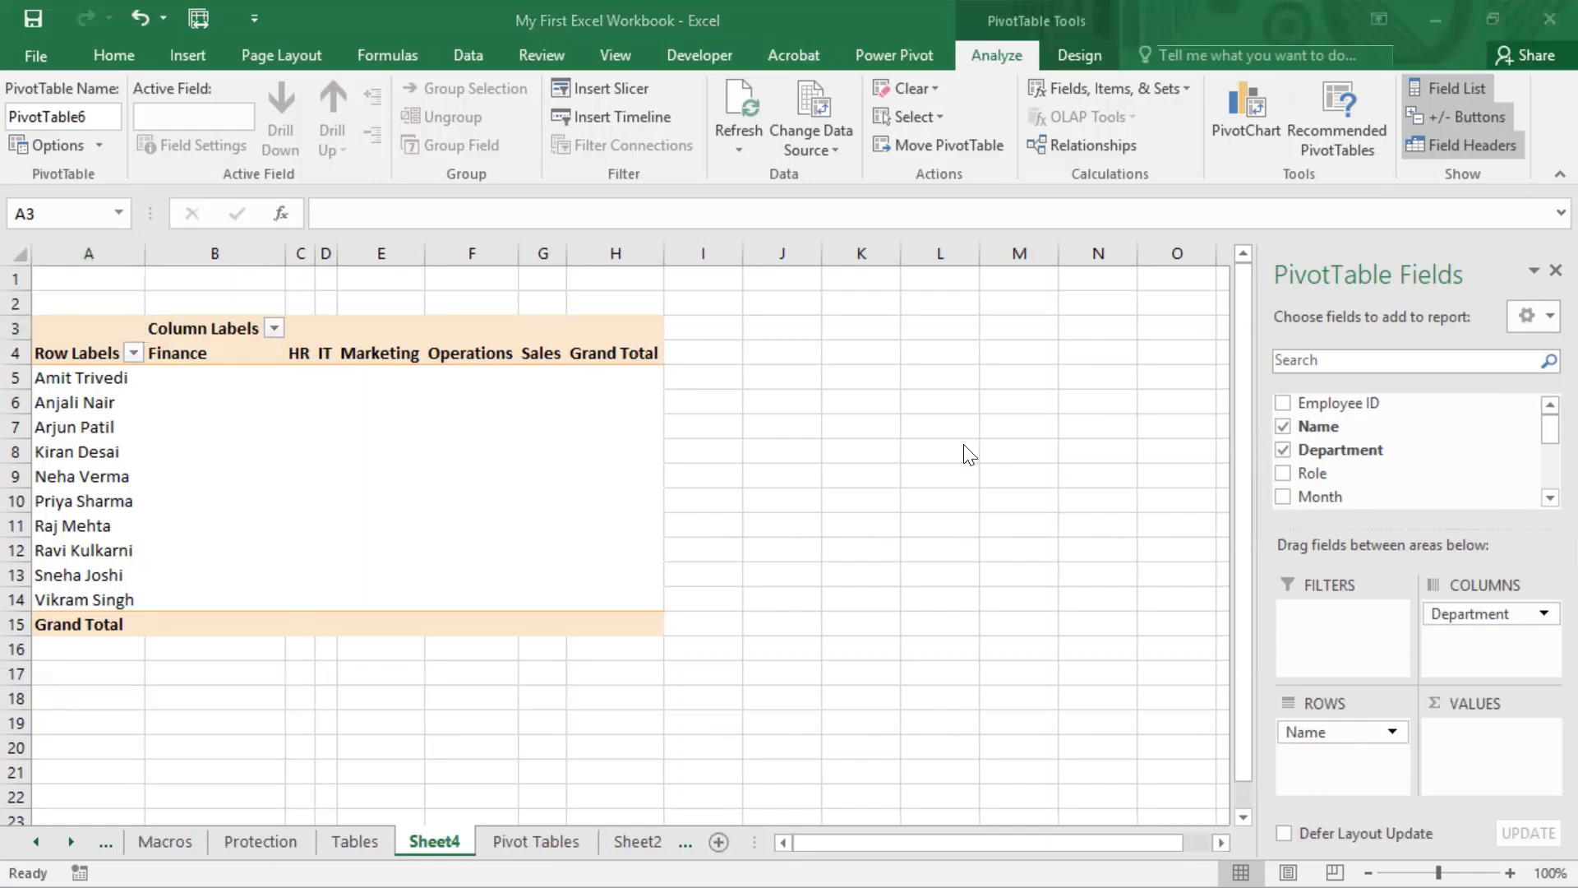
- Change the PivotTable Fields pane layout to Fields Section and Areas Section Side-By-Side, followed by Fields Section Only
drag(1501, 294, 1543, 337)
click(1525, 316)
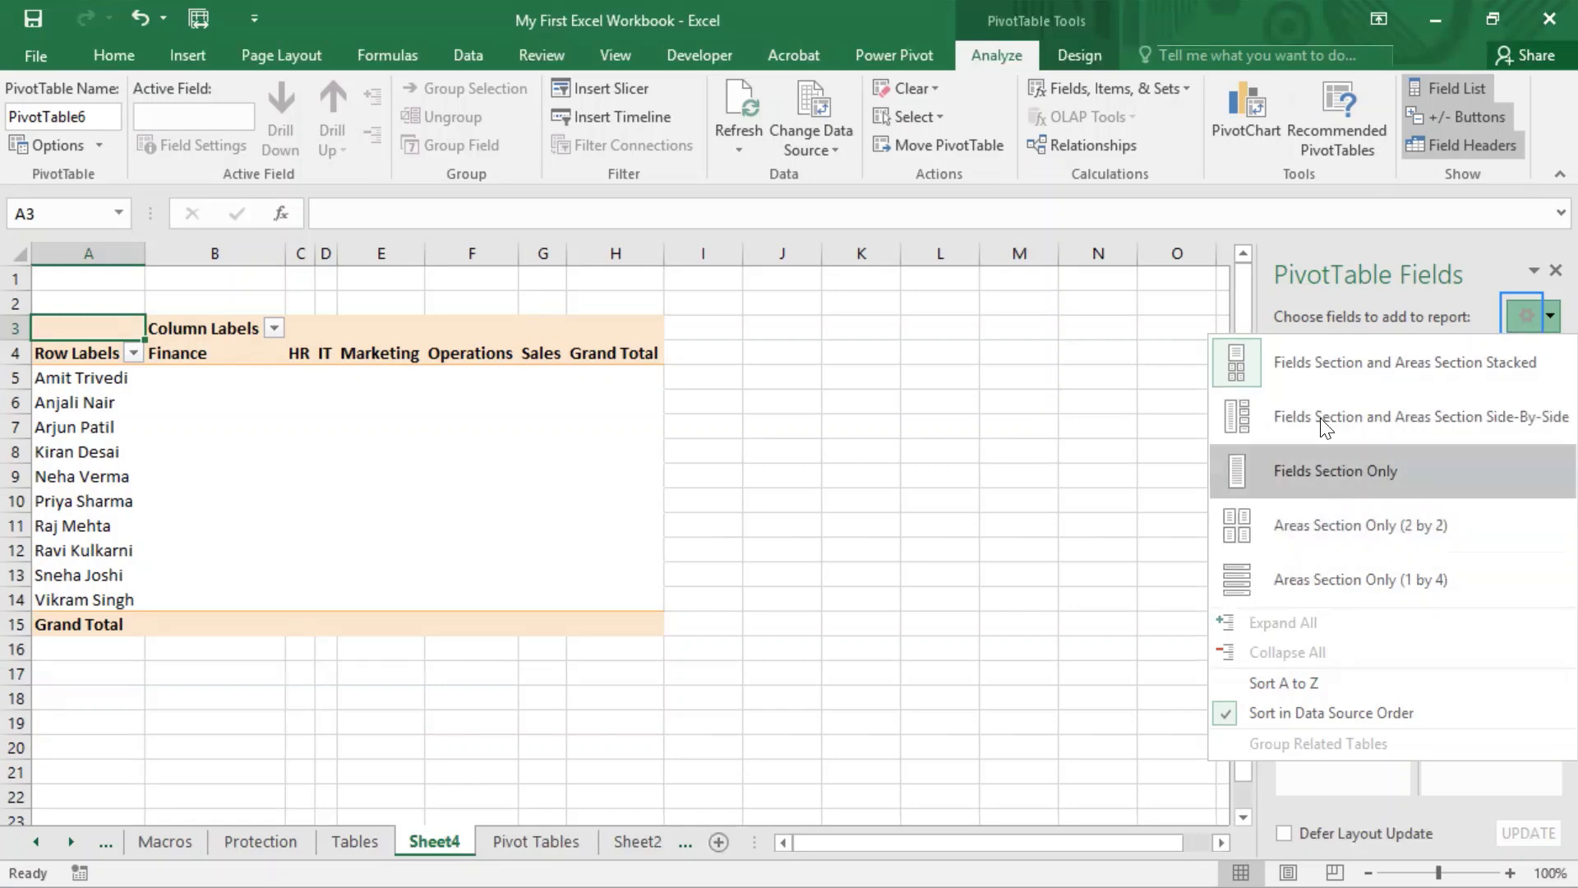
click(1048, 427)
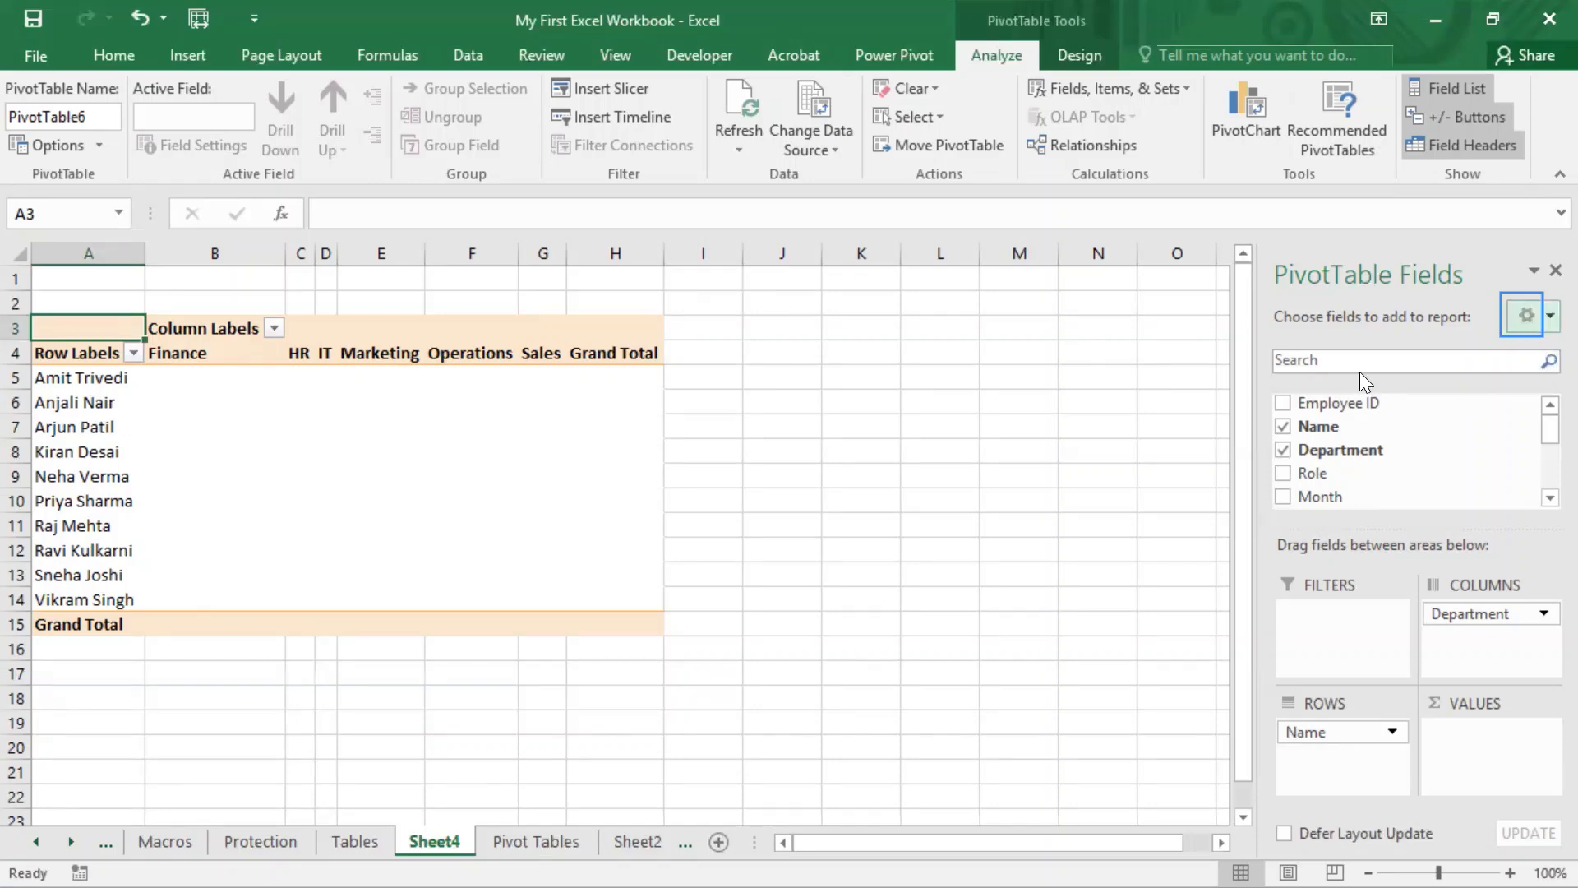
click(1524, 318)
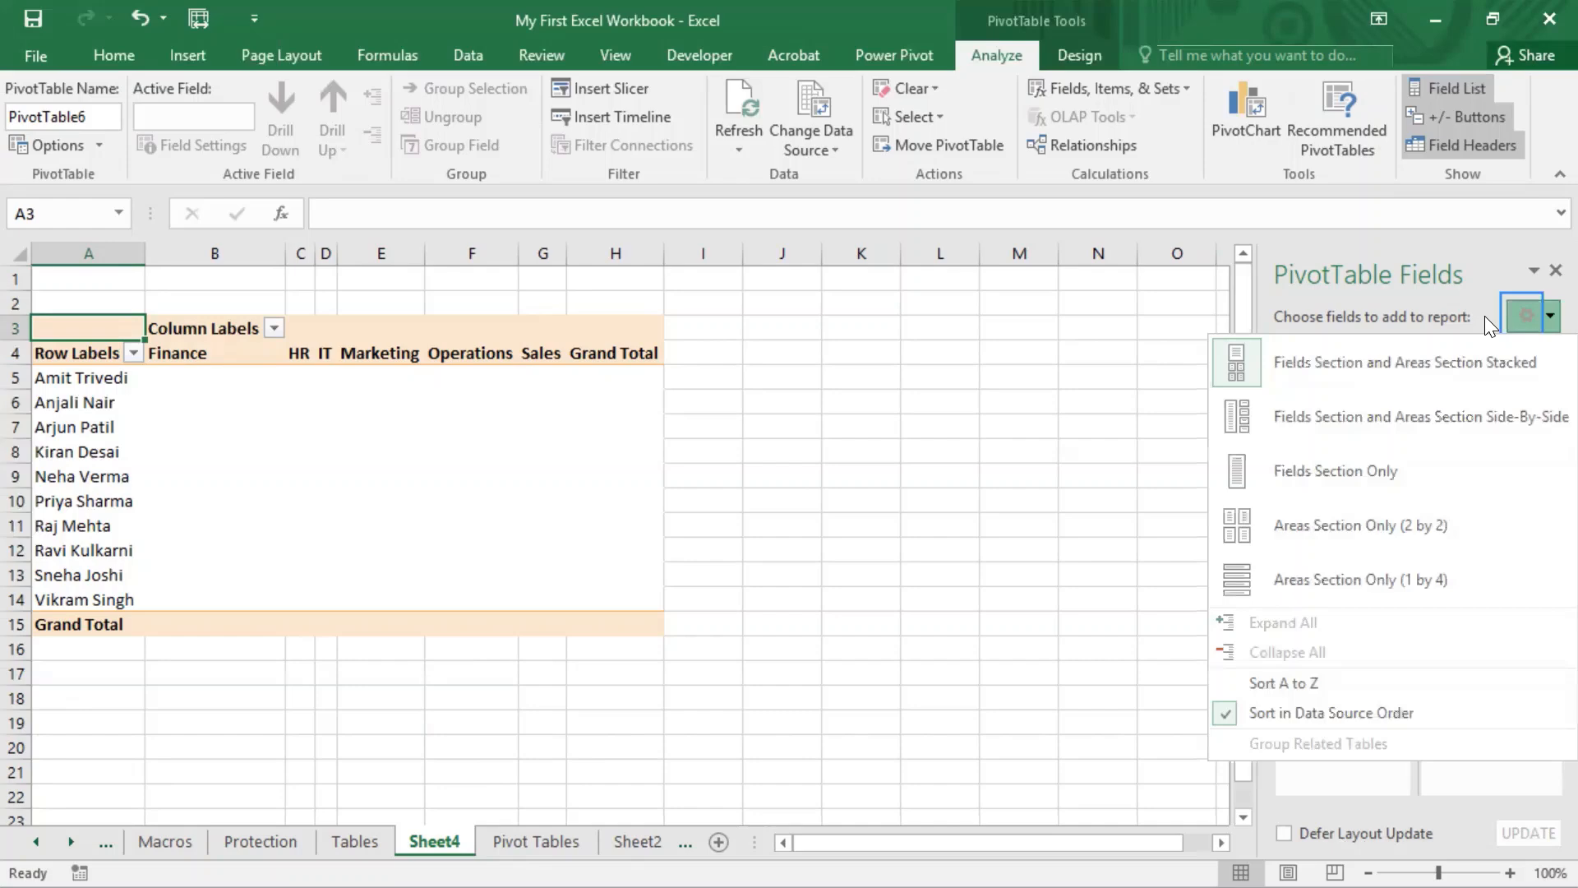
click(1338, 429)
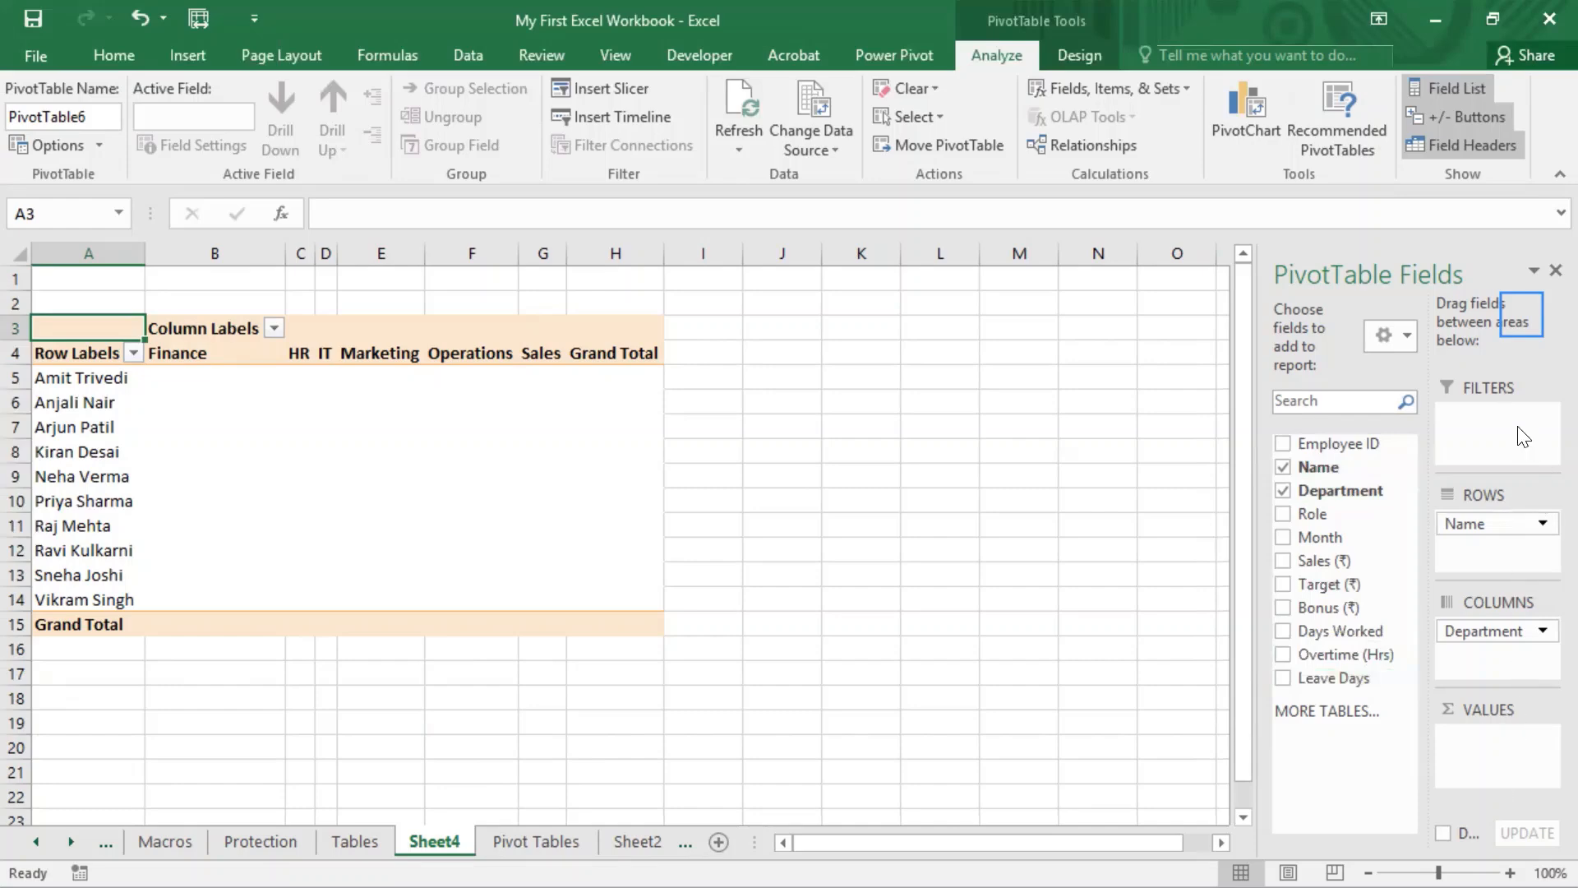
click(1382, 337)
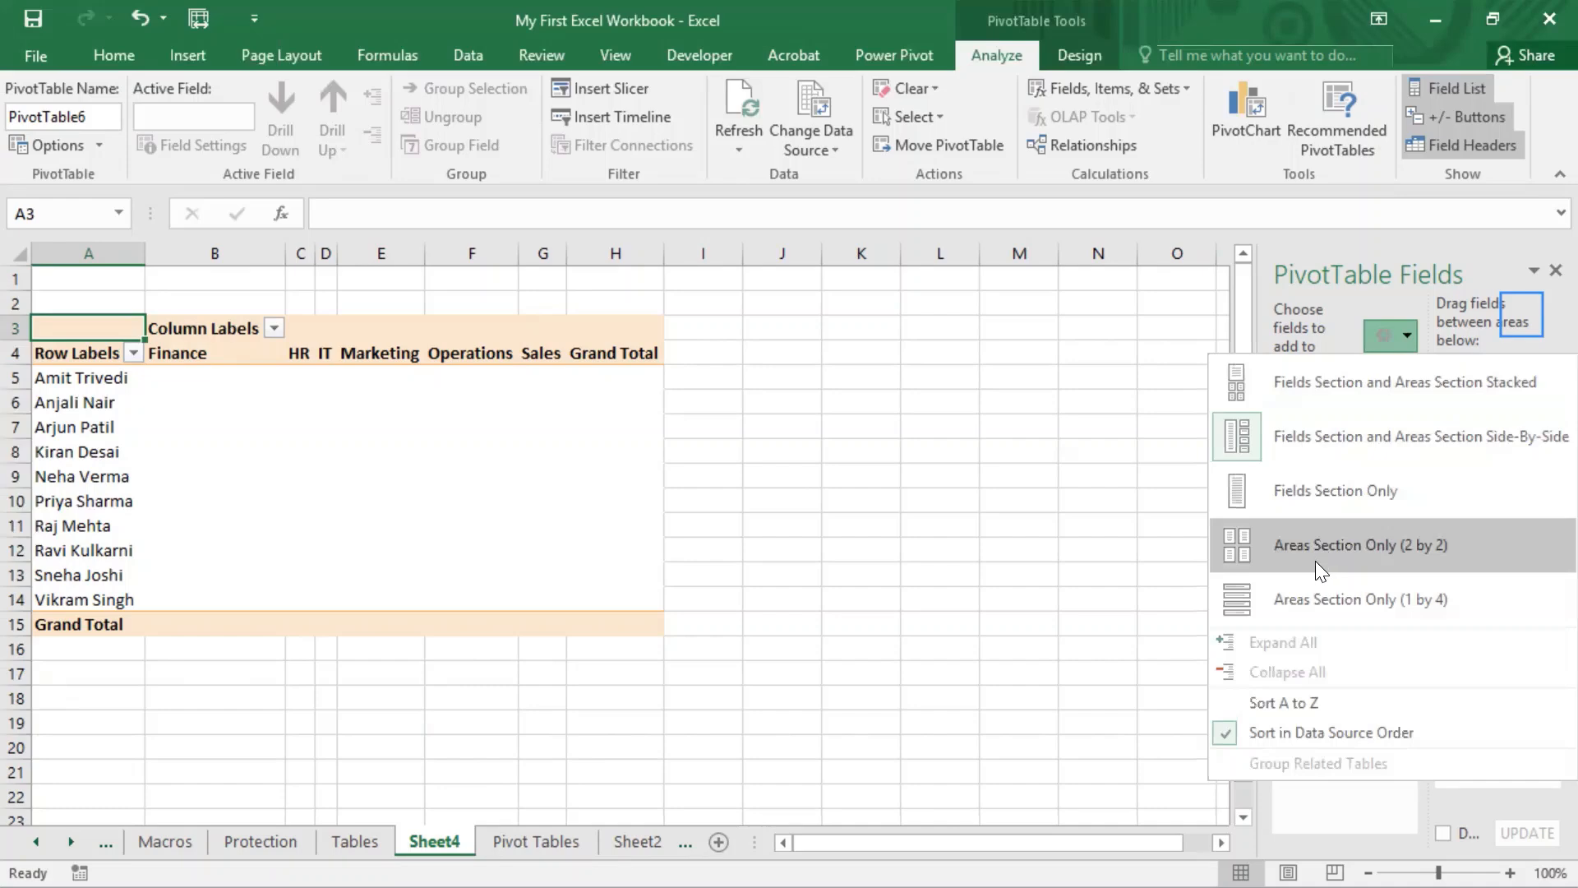
click(1324, 490)
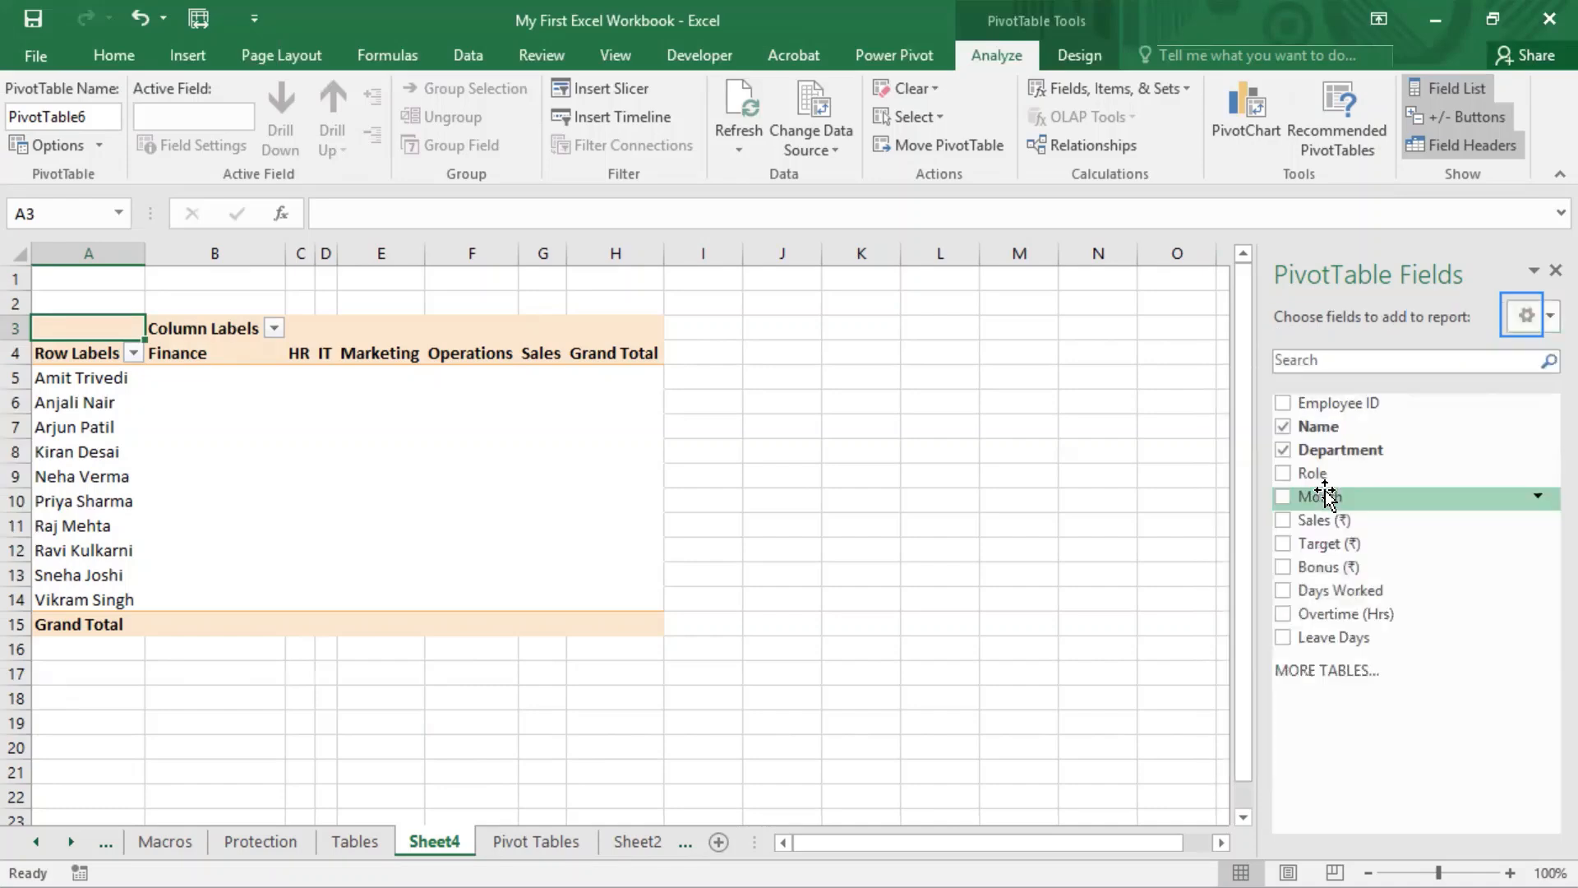
- Try the pane layouts Areas Section Only (2 by 2) and Areas Section Only (1 by 4)
click(1519, 319)
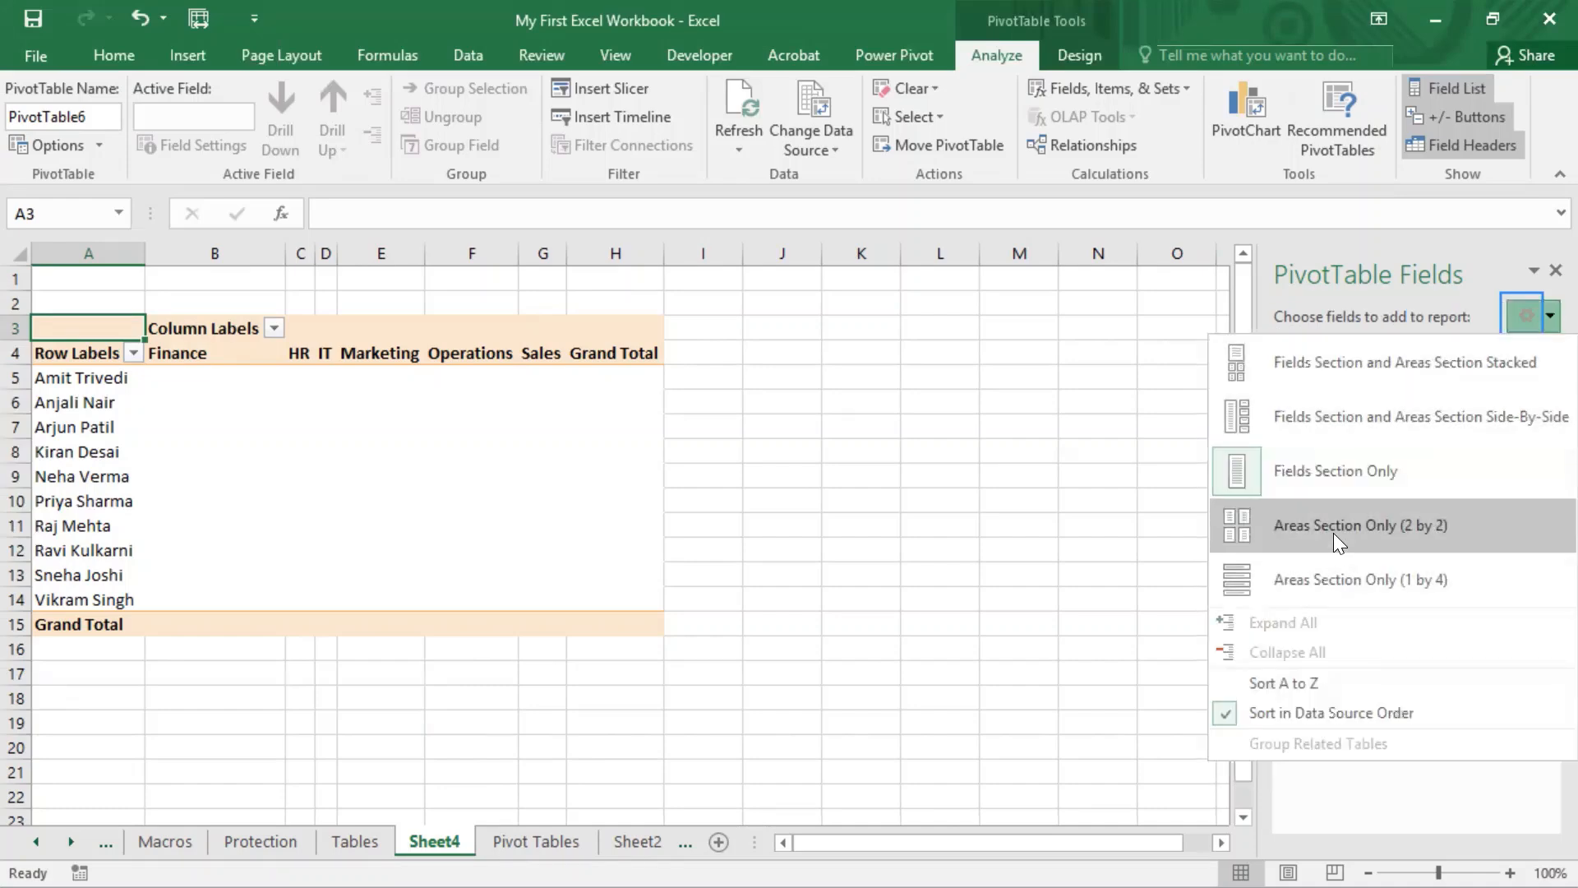
click(1333, 530)
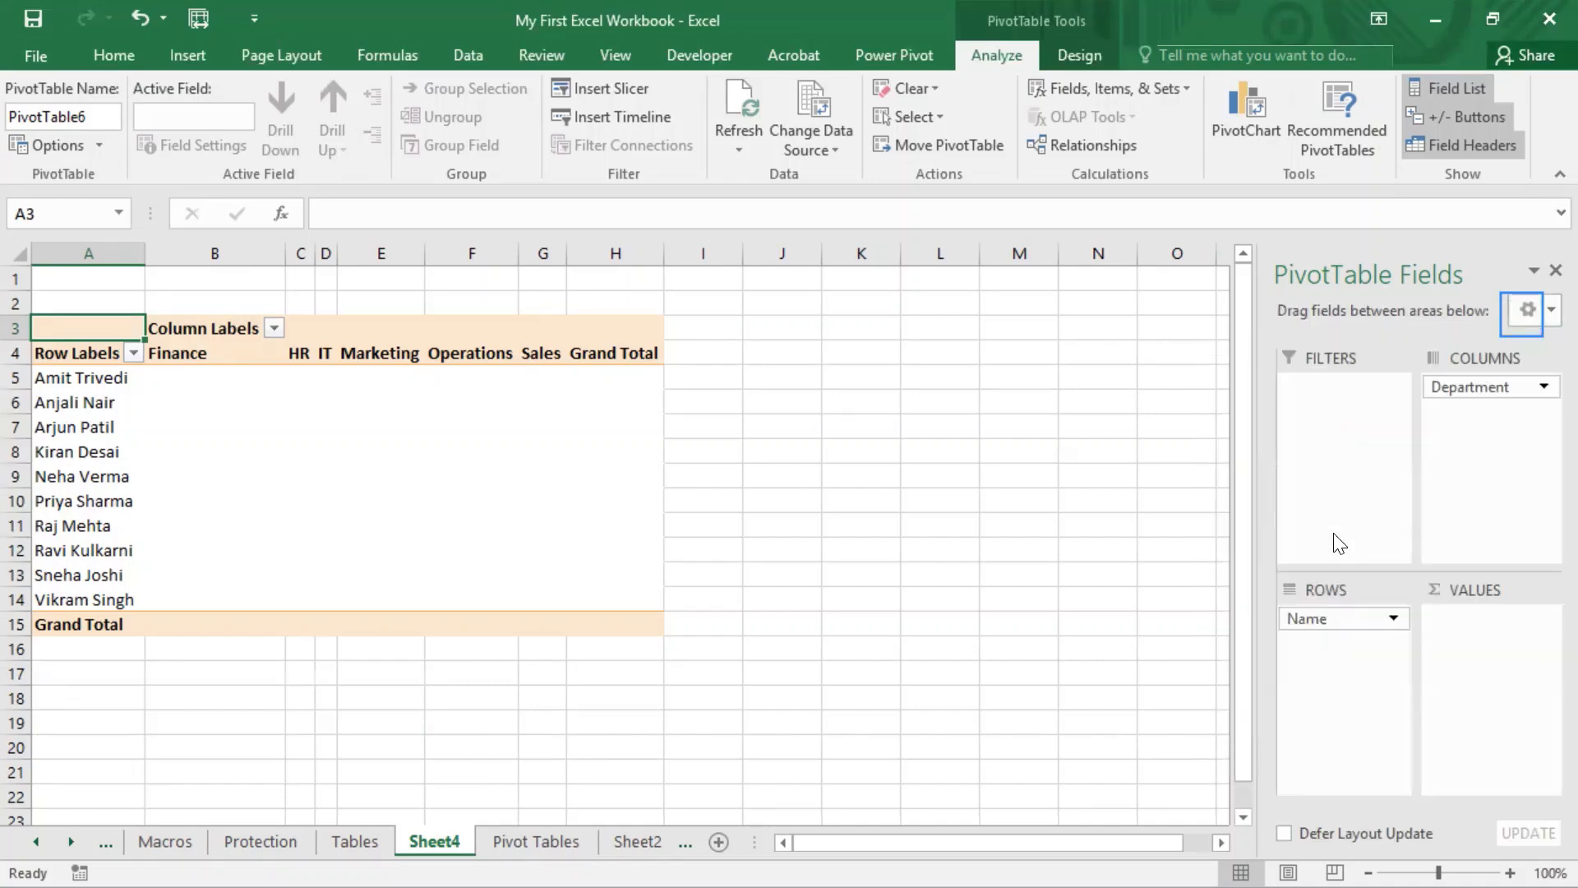
click(1525, 310)
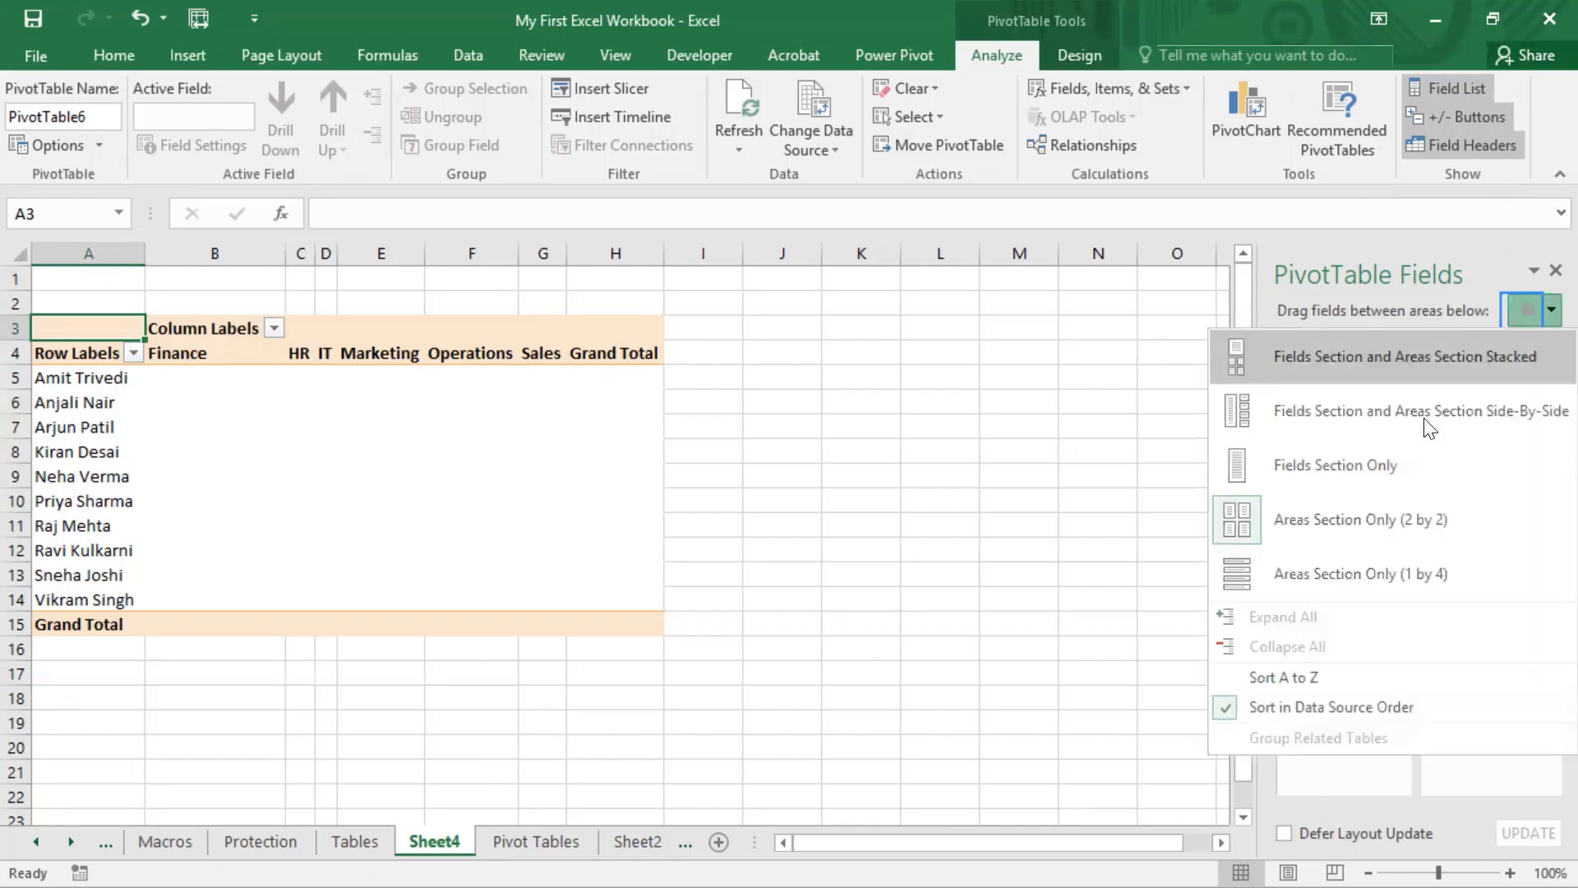
click(1361, 573)
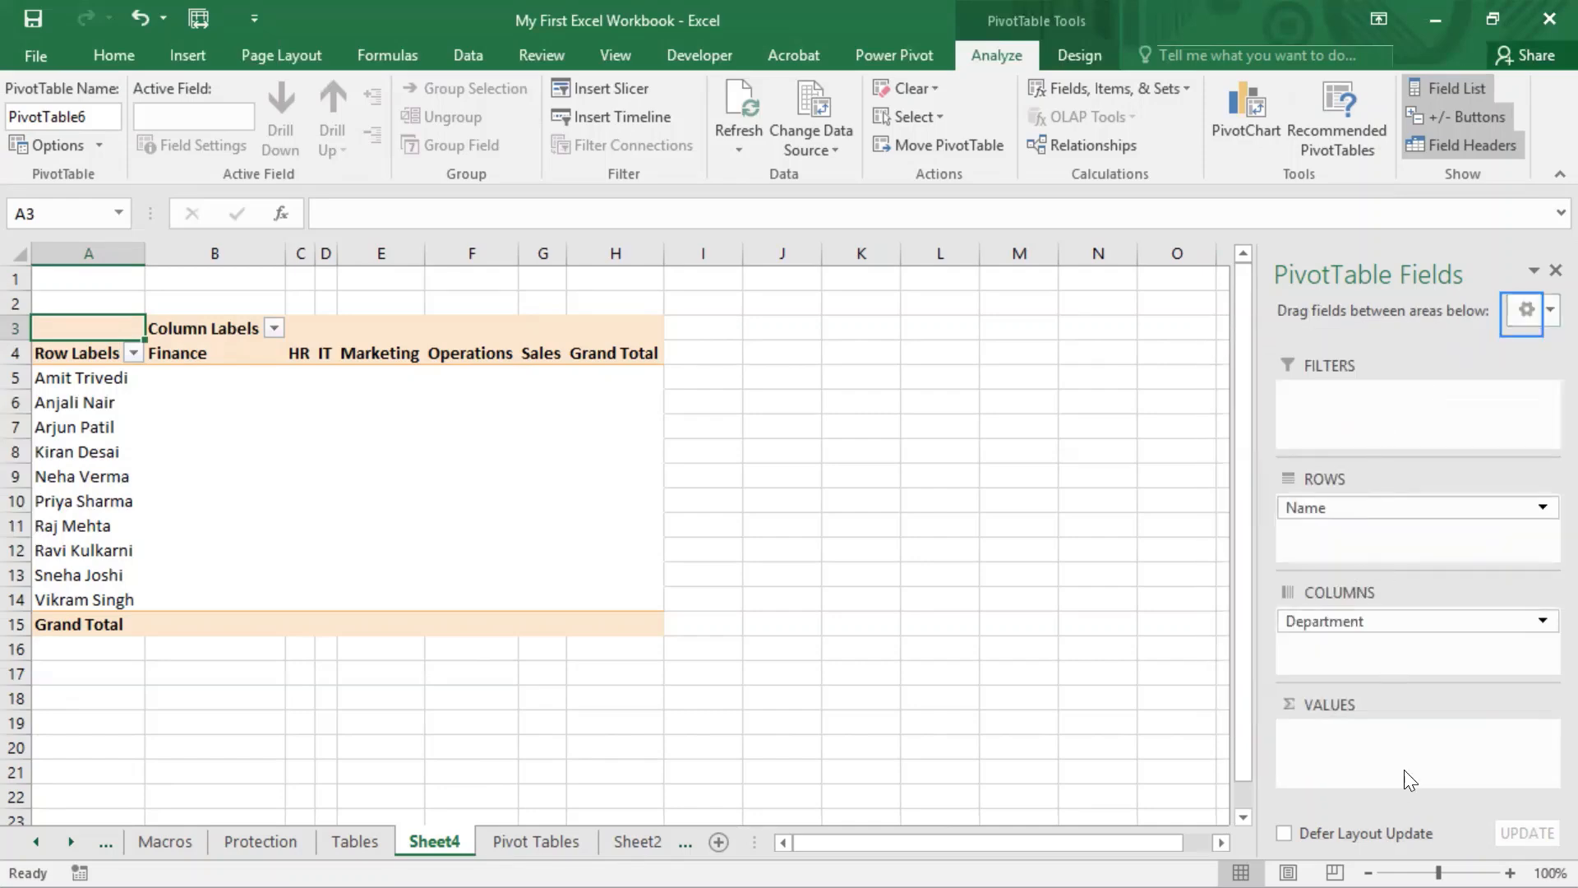
- Set the pane layout back to Fields Section and Areas Section Stacked and dismiss the low-battery notice
click(1525, 310)
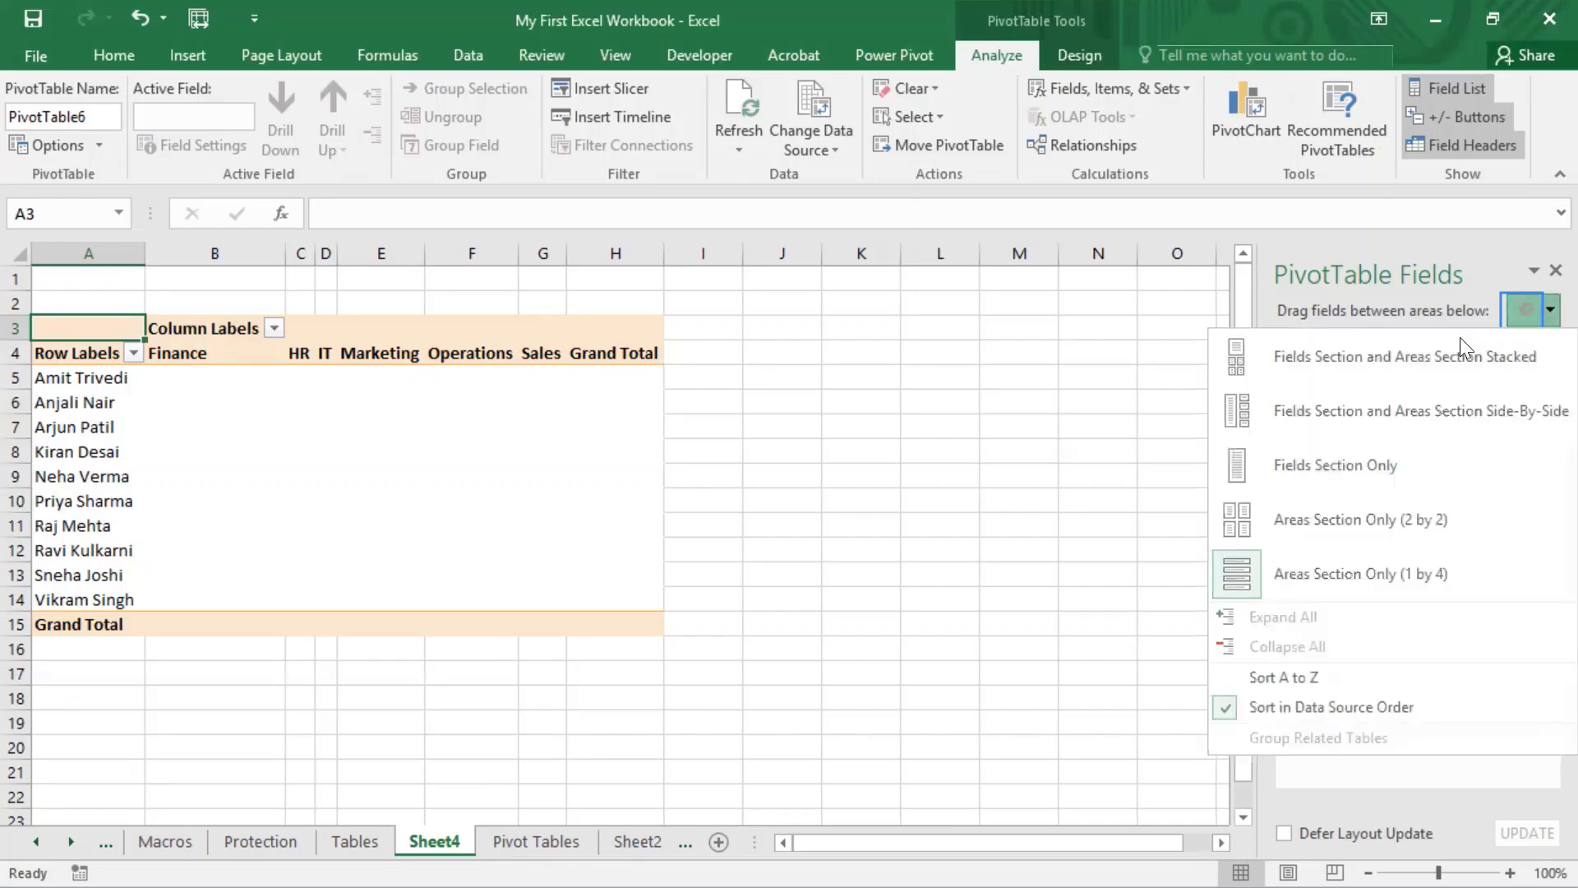
click(1349, 357)
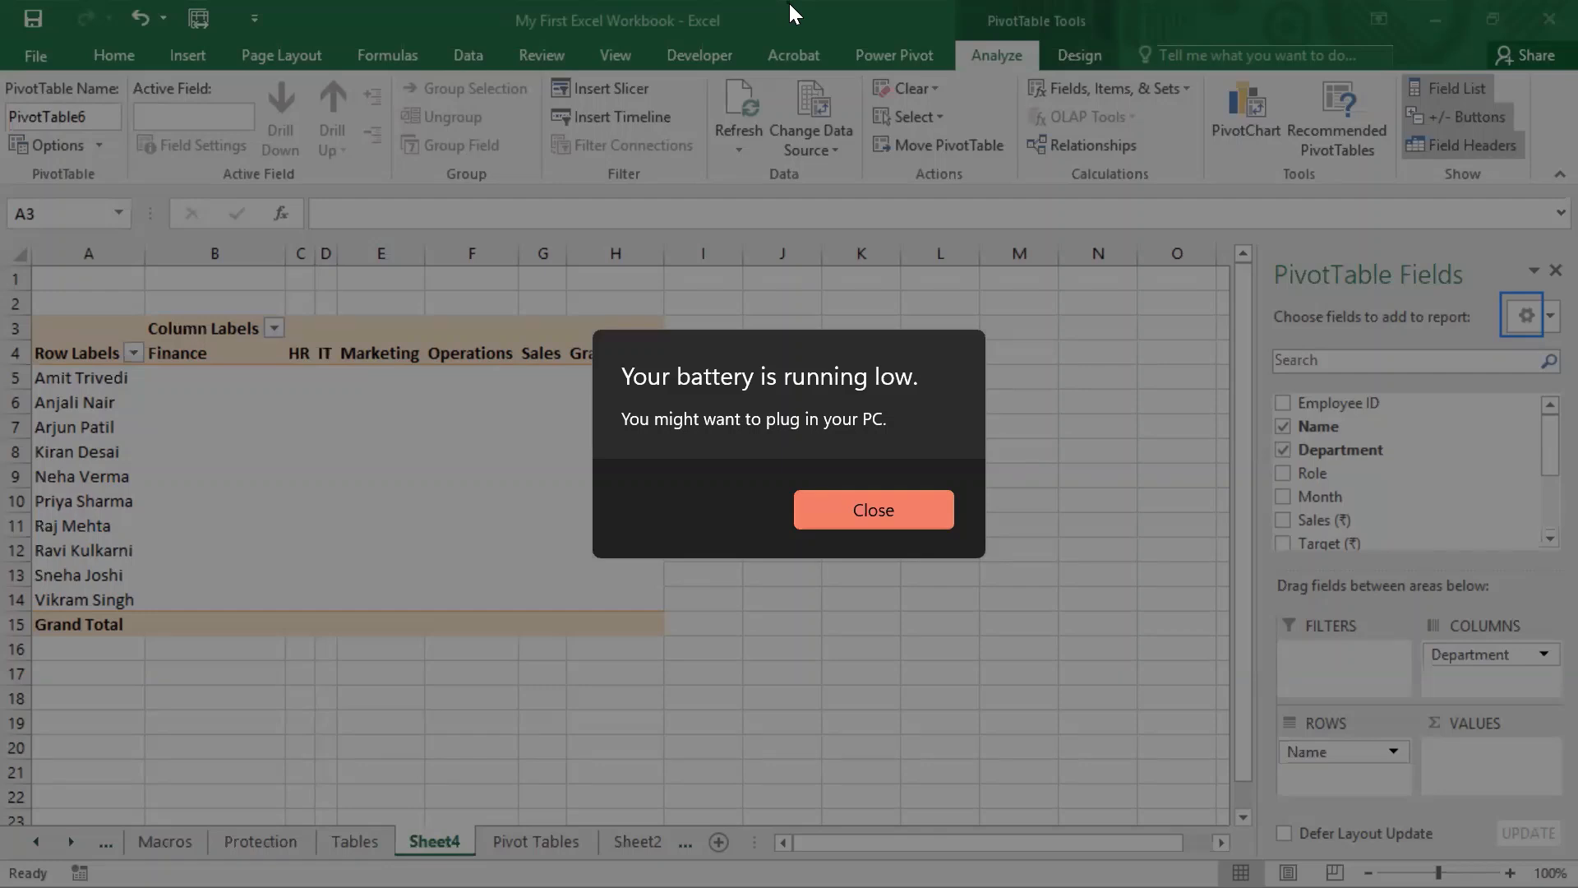
key(Return)
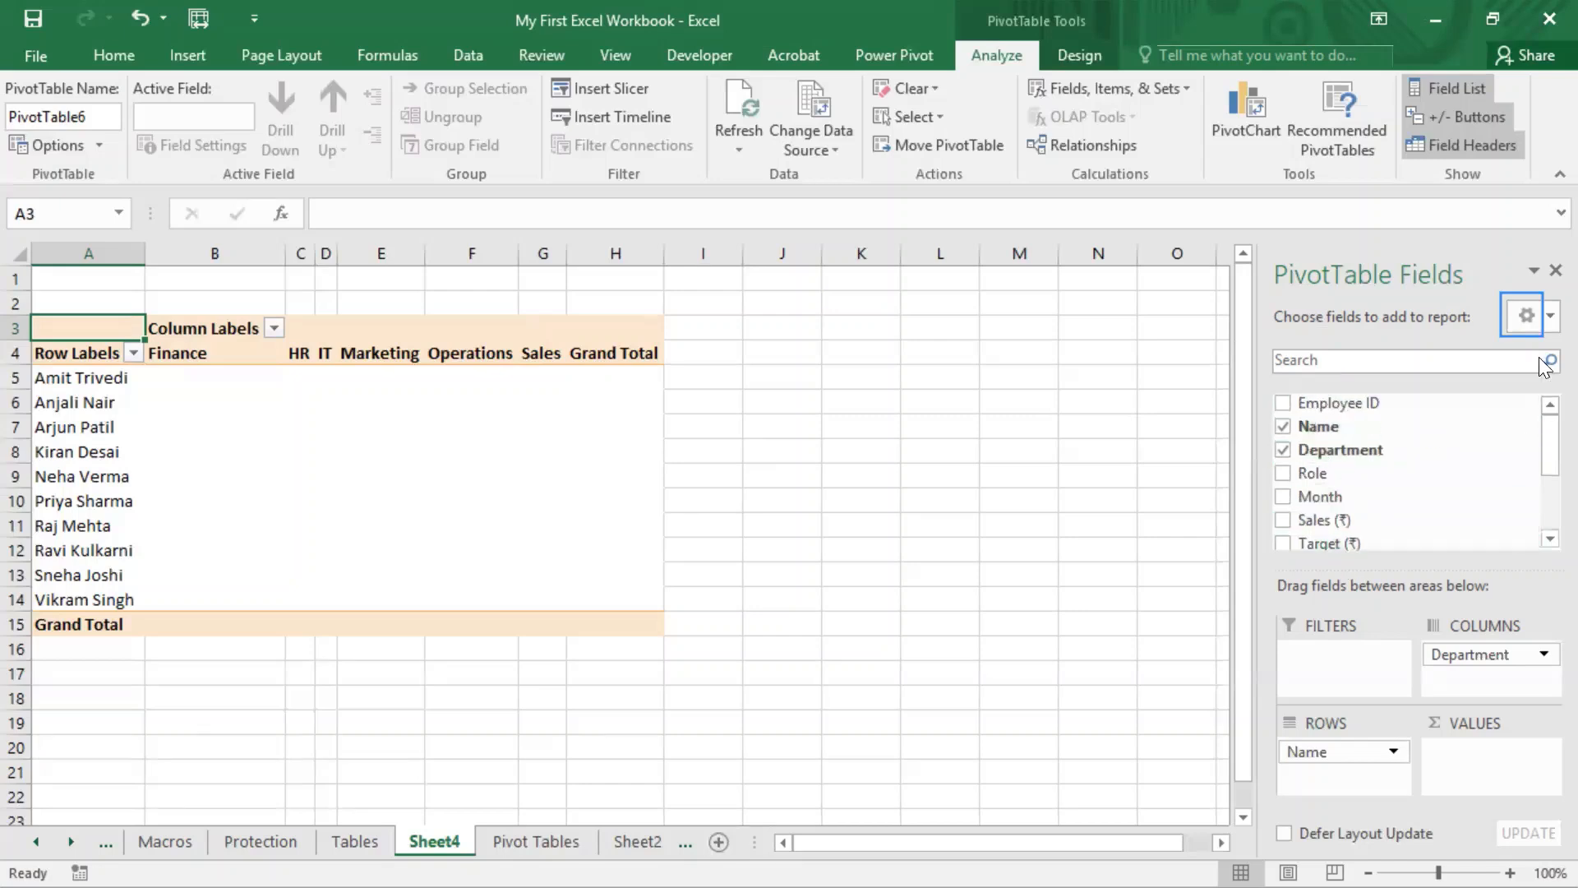
- Sort the PivotTable field list A to Z and return it to data source order
click(1526, 318)
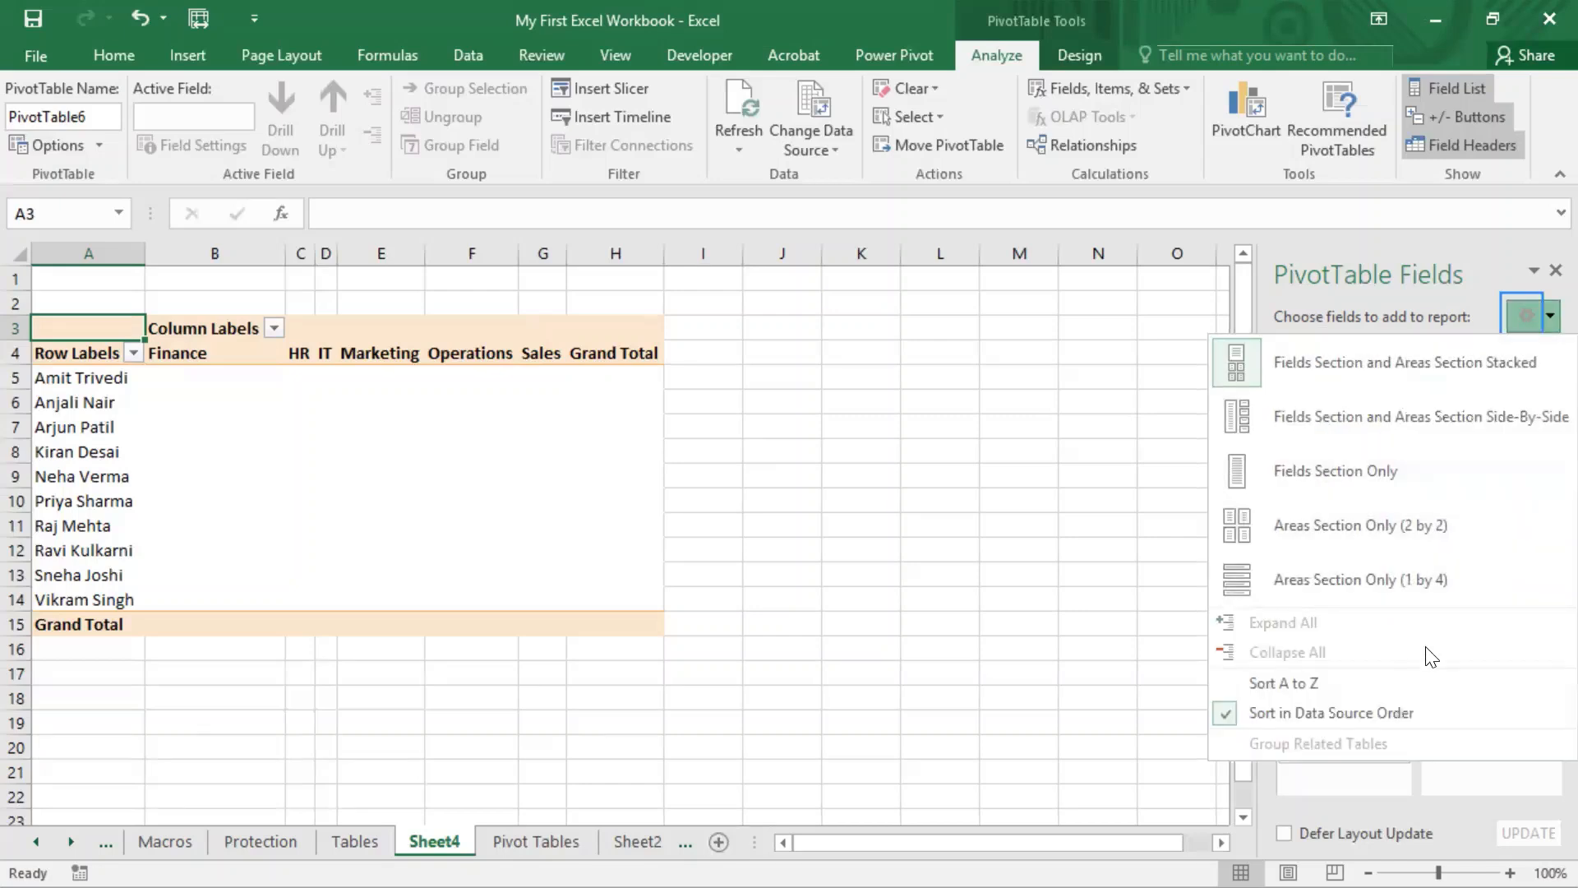
click(1339, 689)
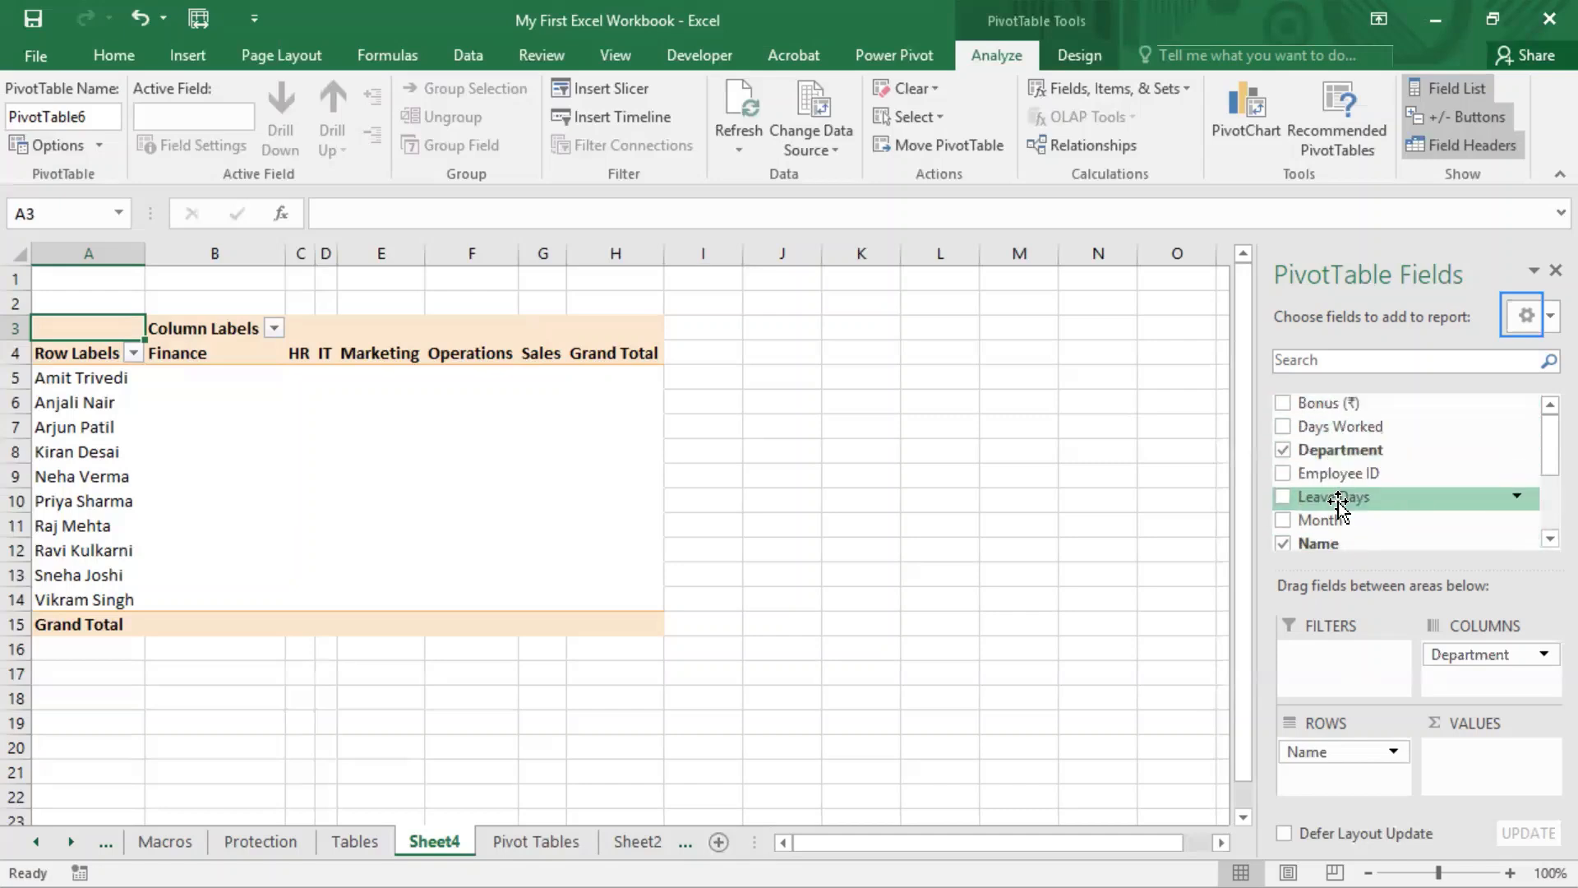
click(1525, 310)
click(1308, 685)
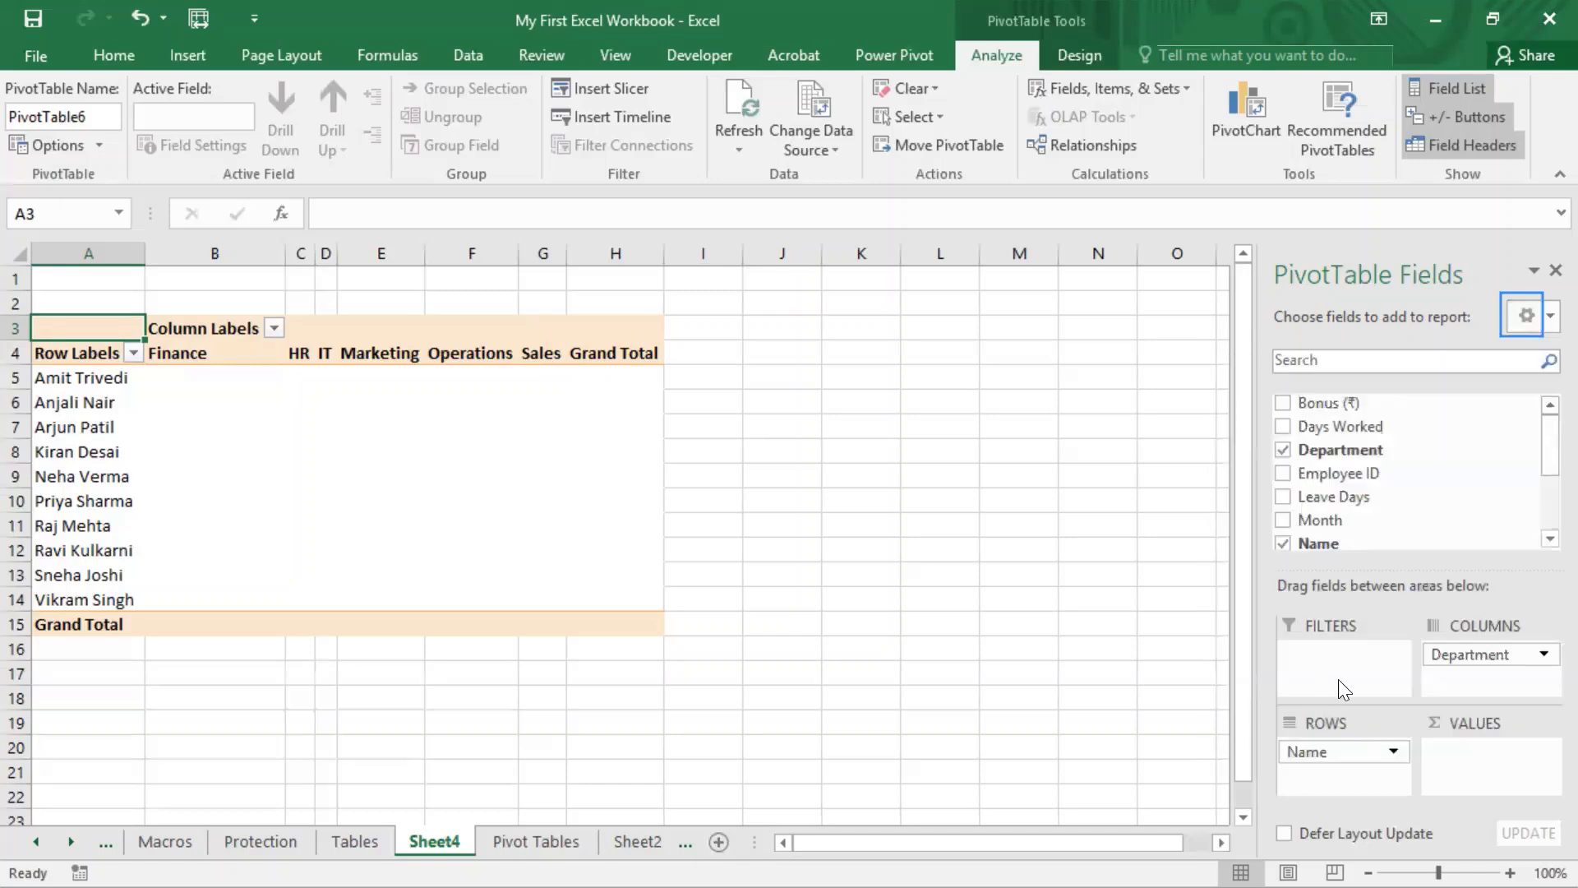
click(1524, 317)
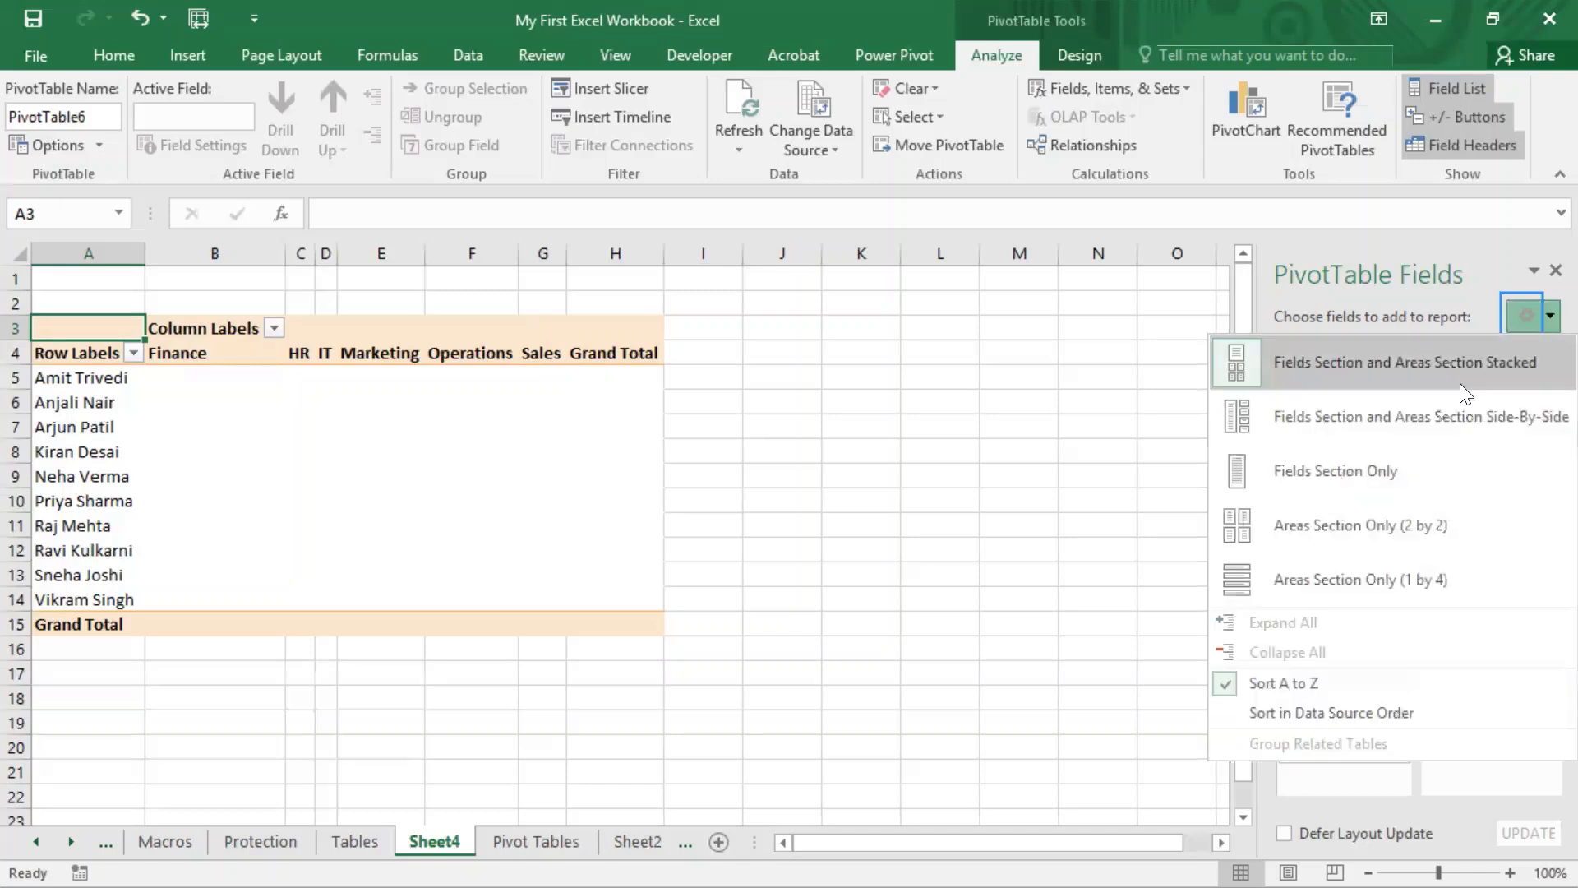
click(1327, 714)
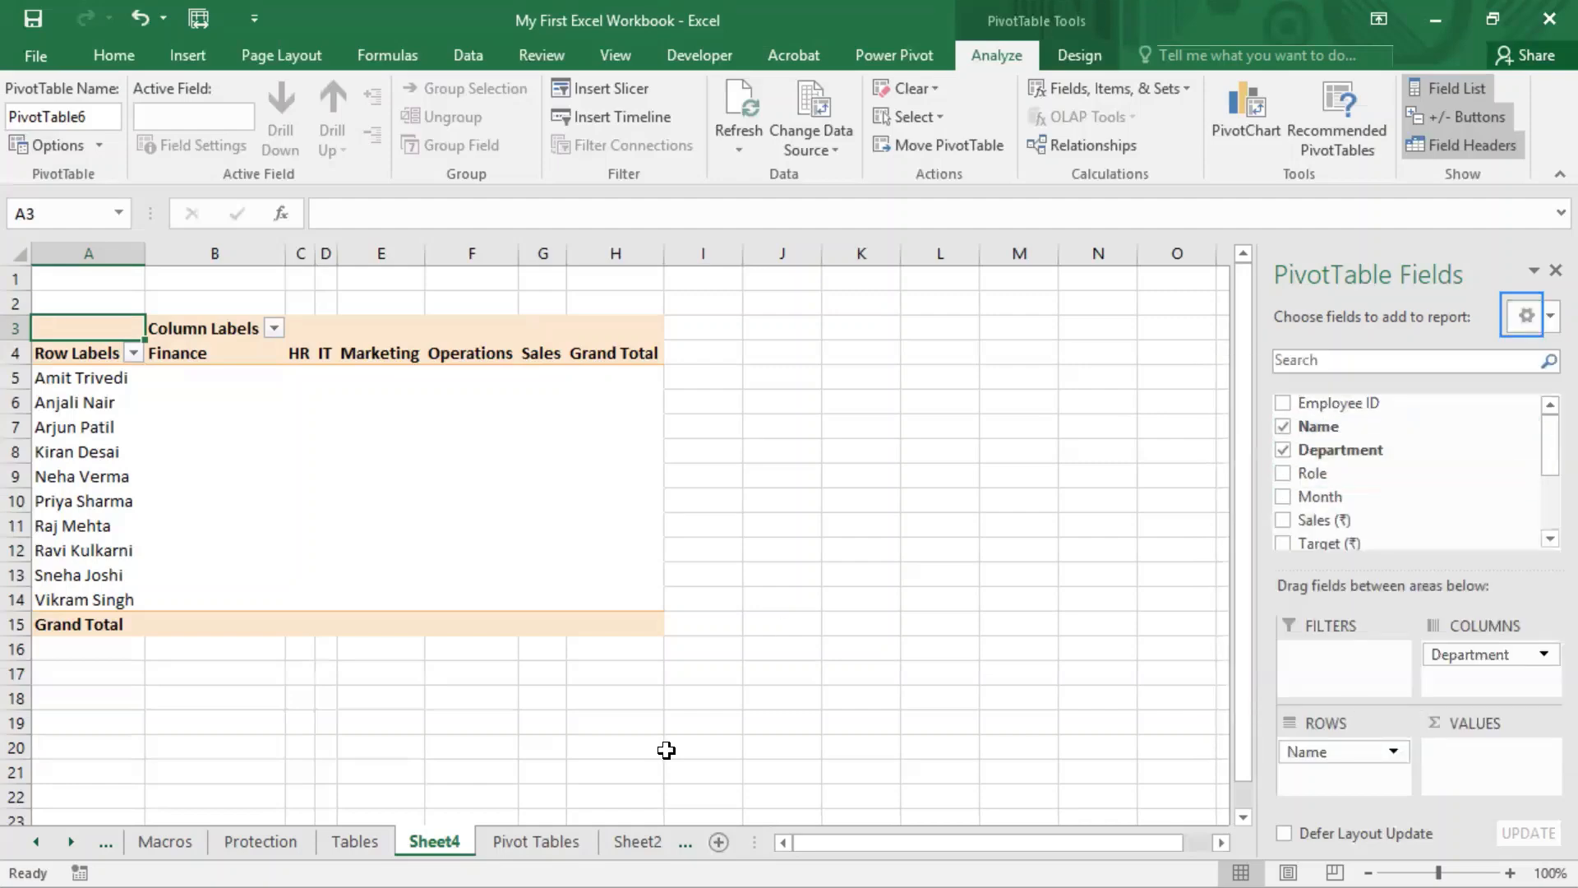
- On the Pivot Tables sheet, wrap the text in header row A1:K1 and review the order of the column headers
click(535, 841)
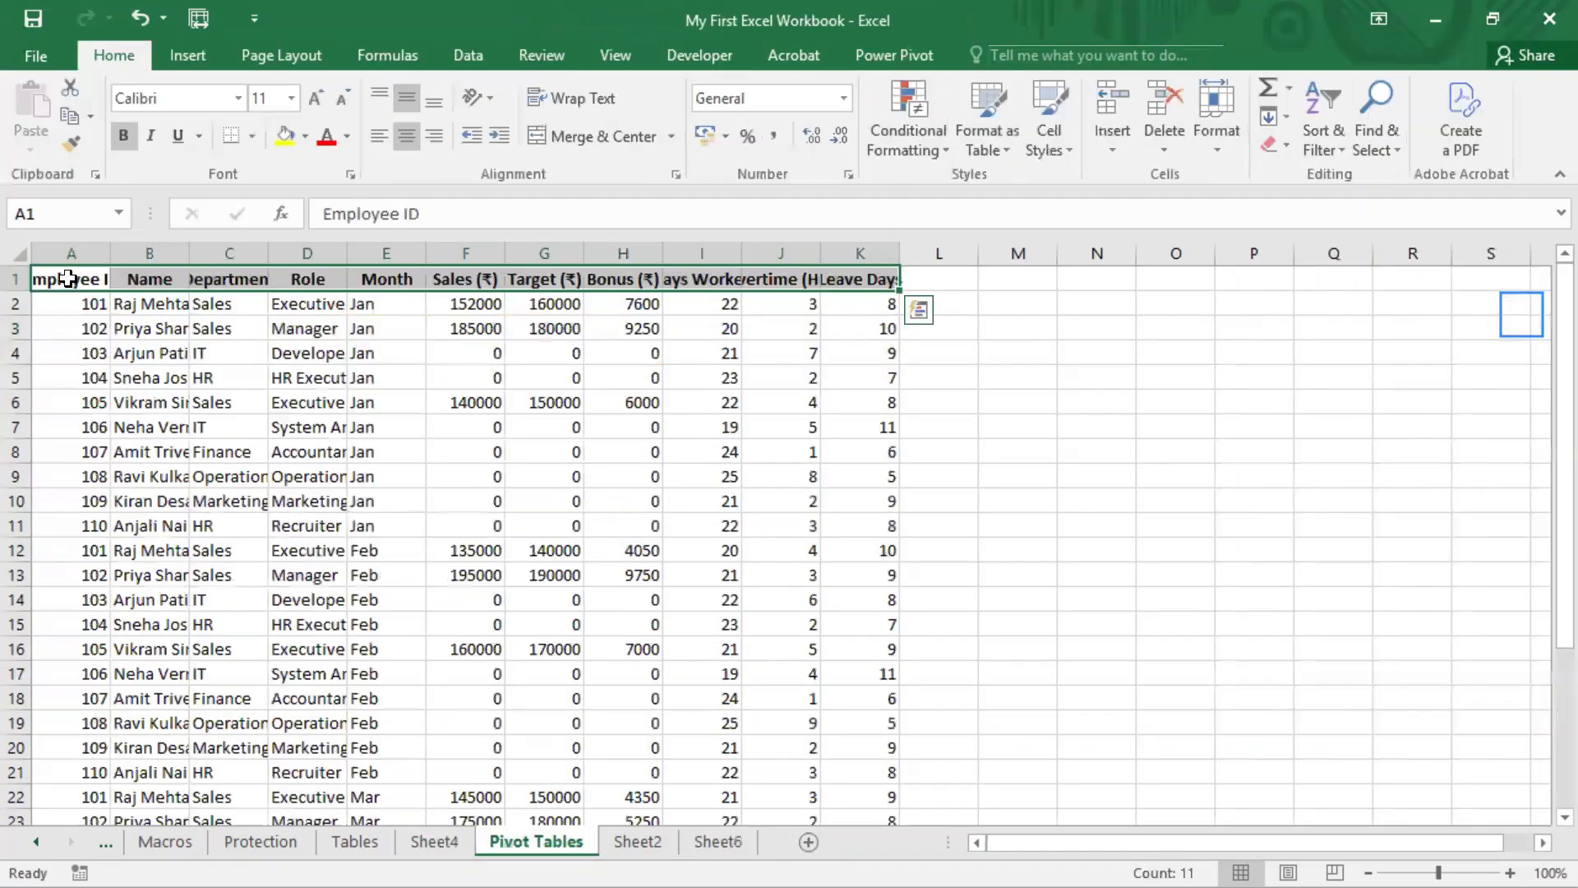
click(576, 98)
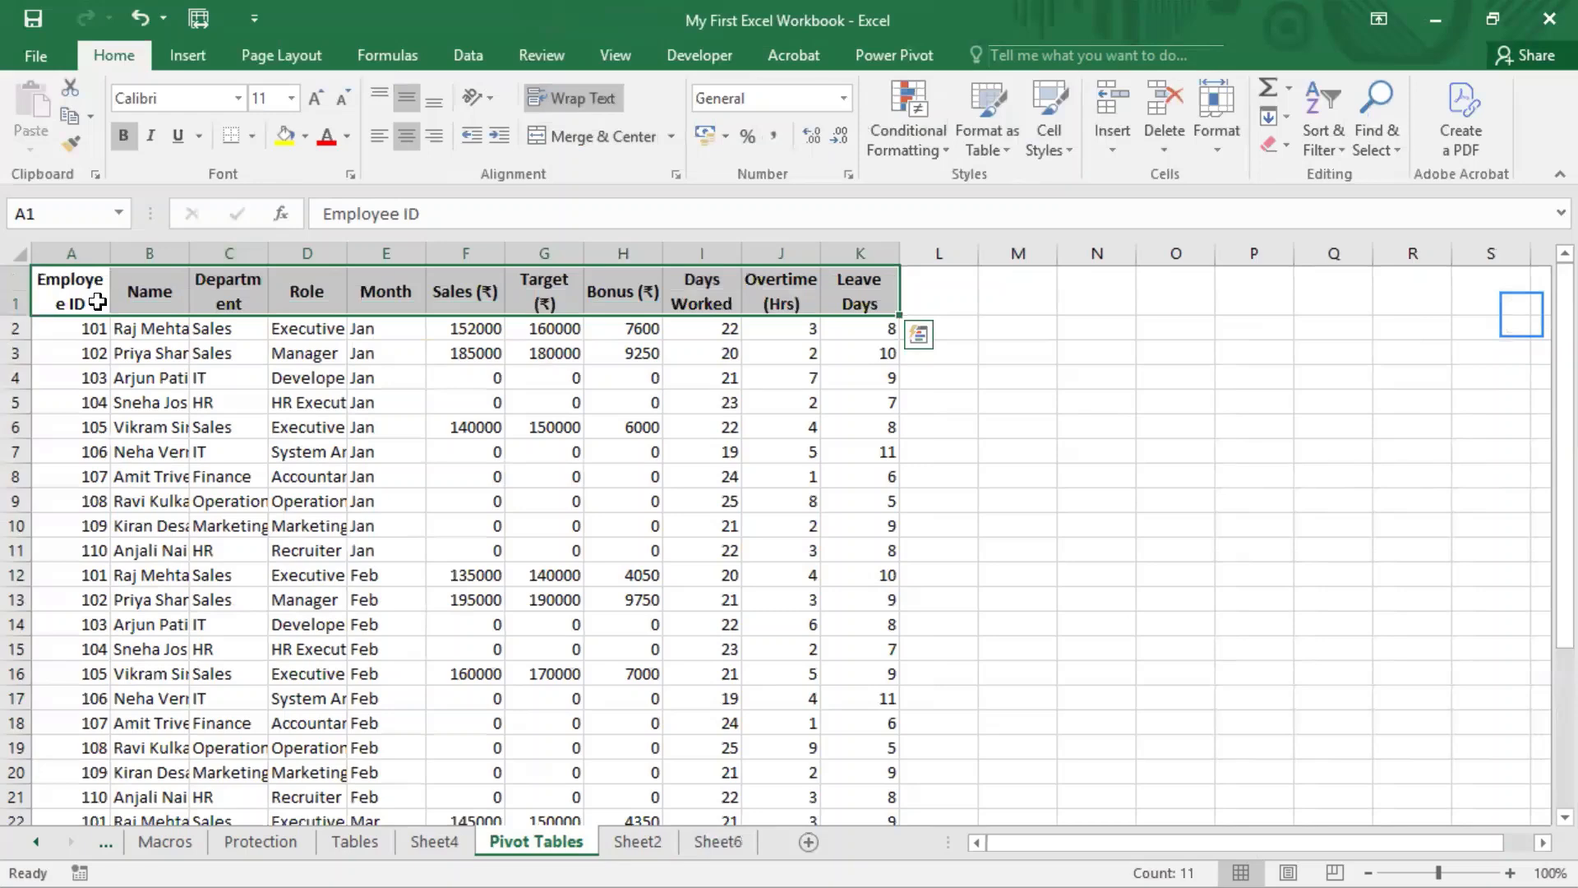
click(139, 294)
click(202, 284)
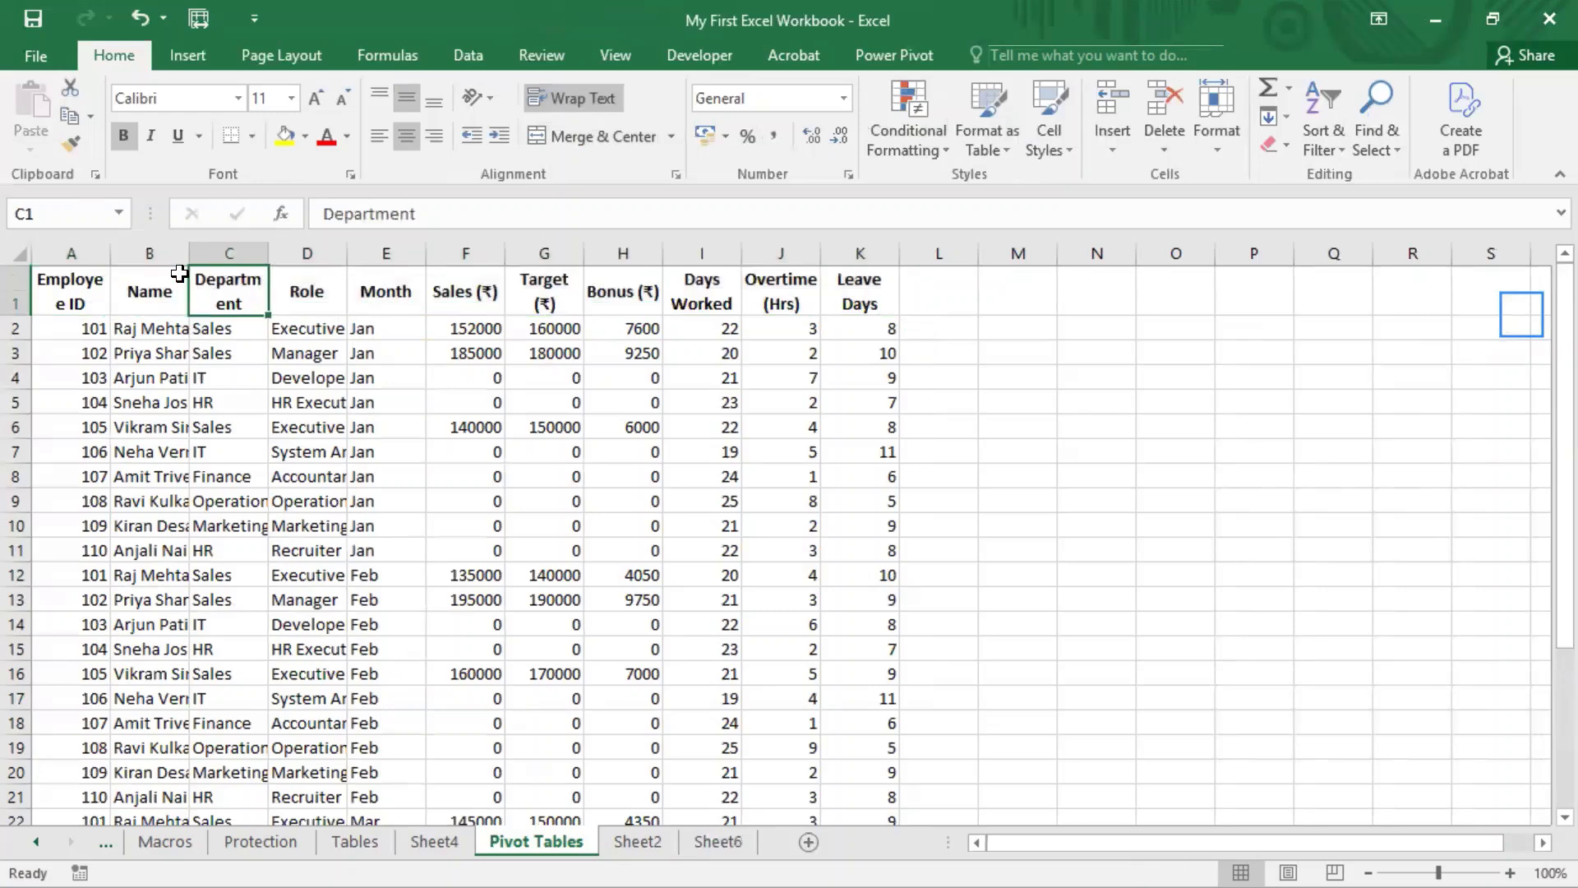
drag(69, 285, 891, 271)
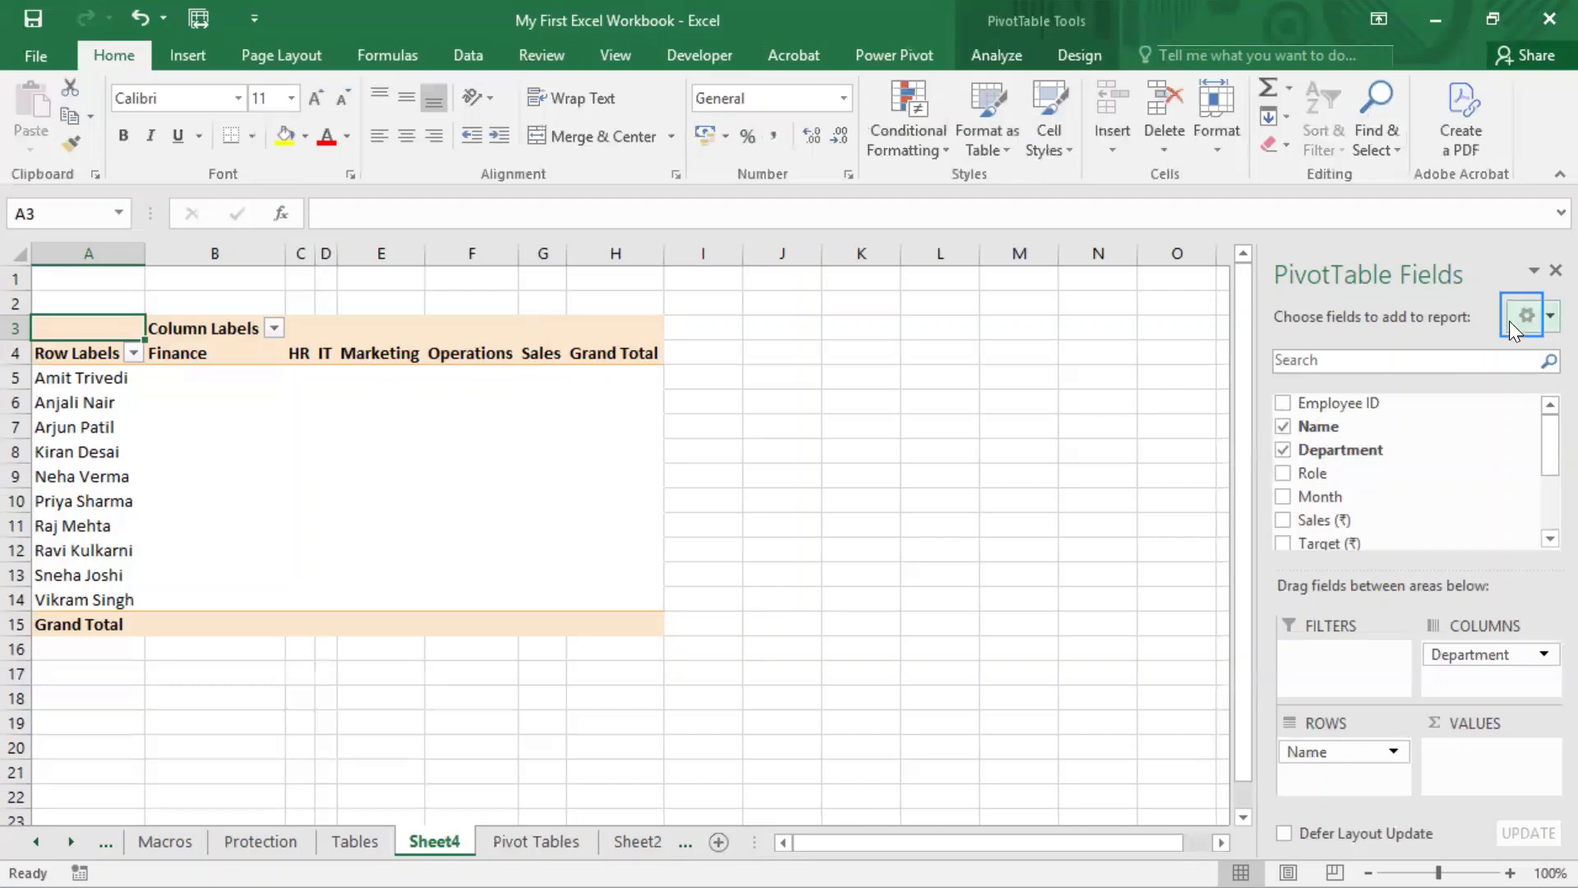
- Back on Sheet4, apply Sort A to Z to the PivotTable fields once more and restore Sort in Data Source Order
click(1515, 317)
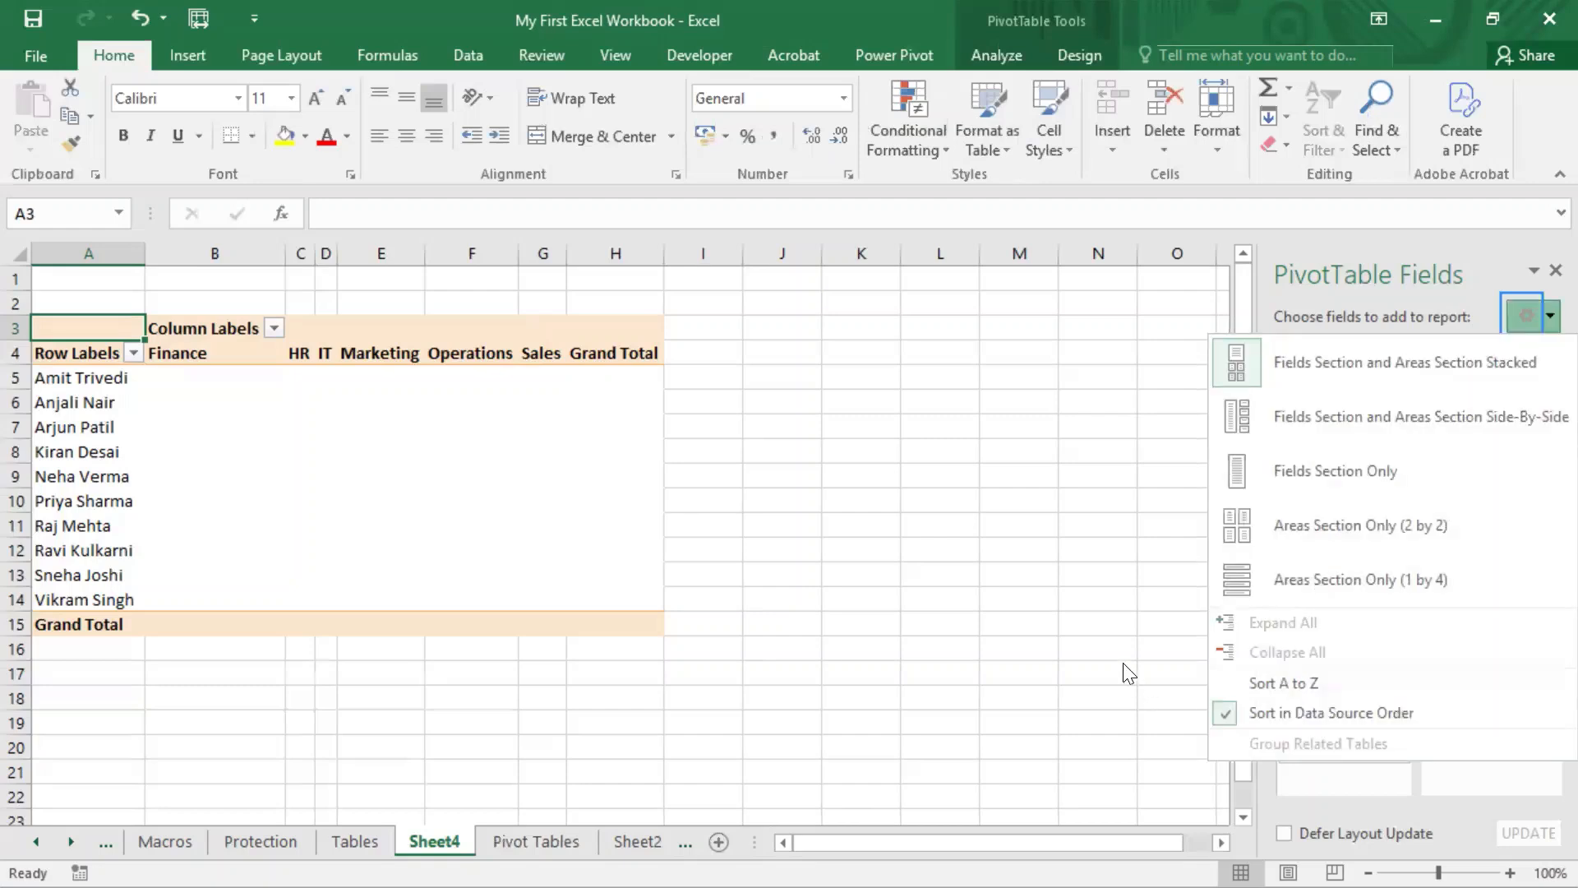
click(1373, 448)
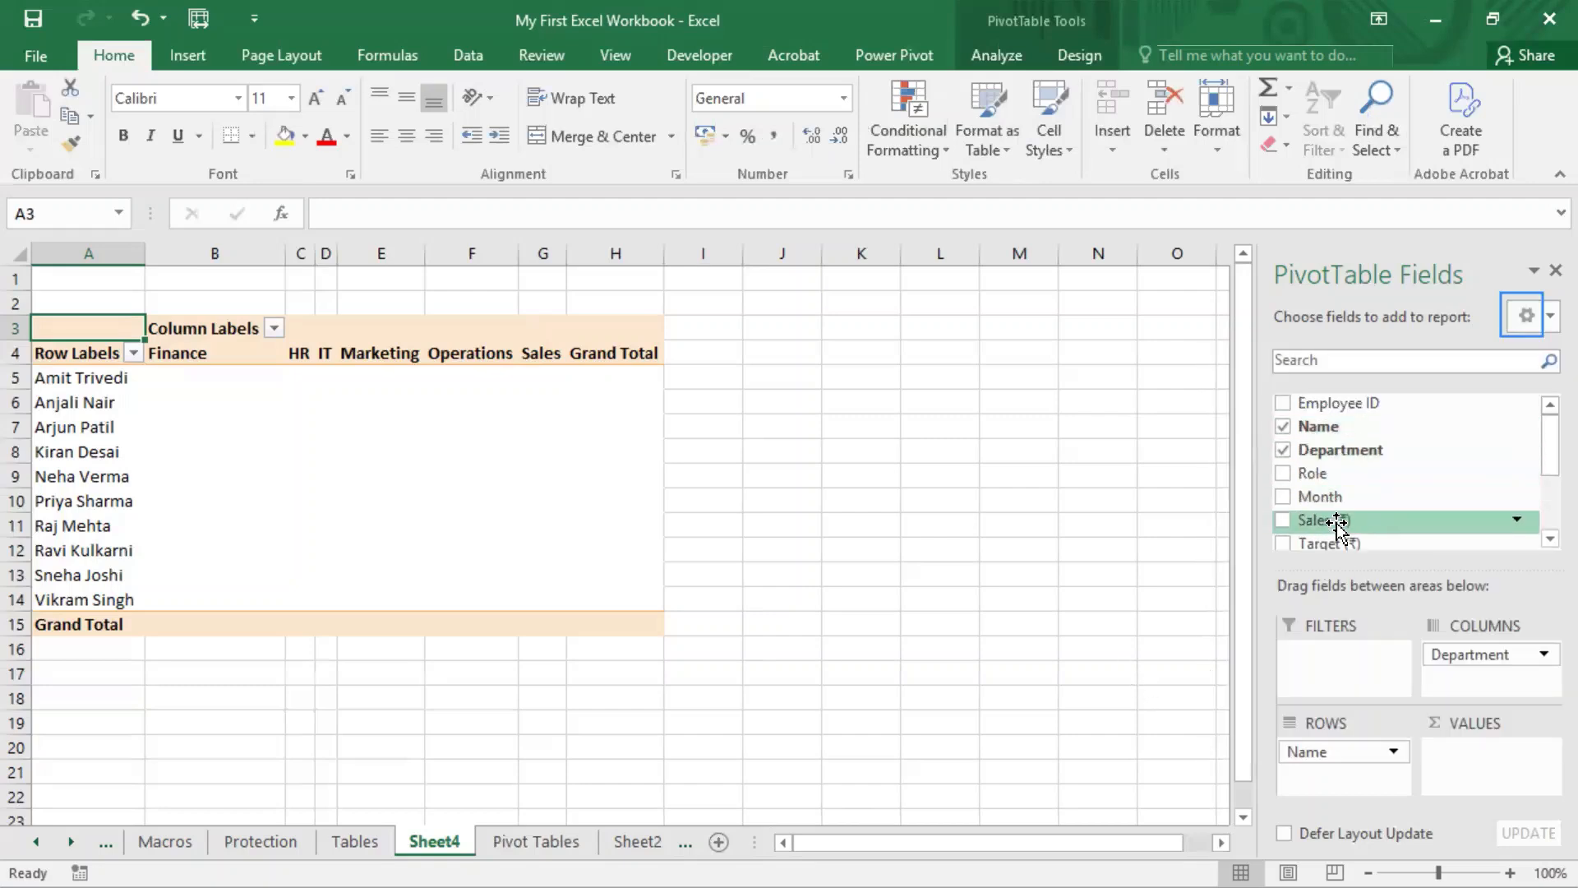
click(1529, 314)
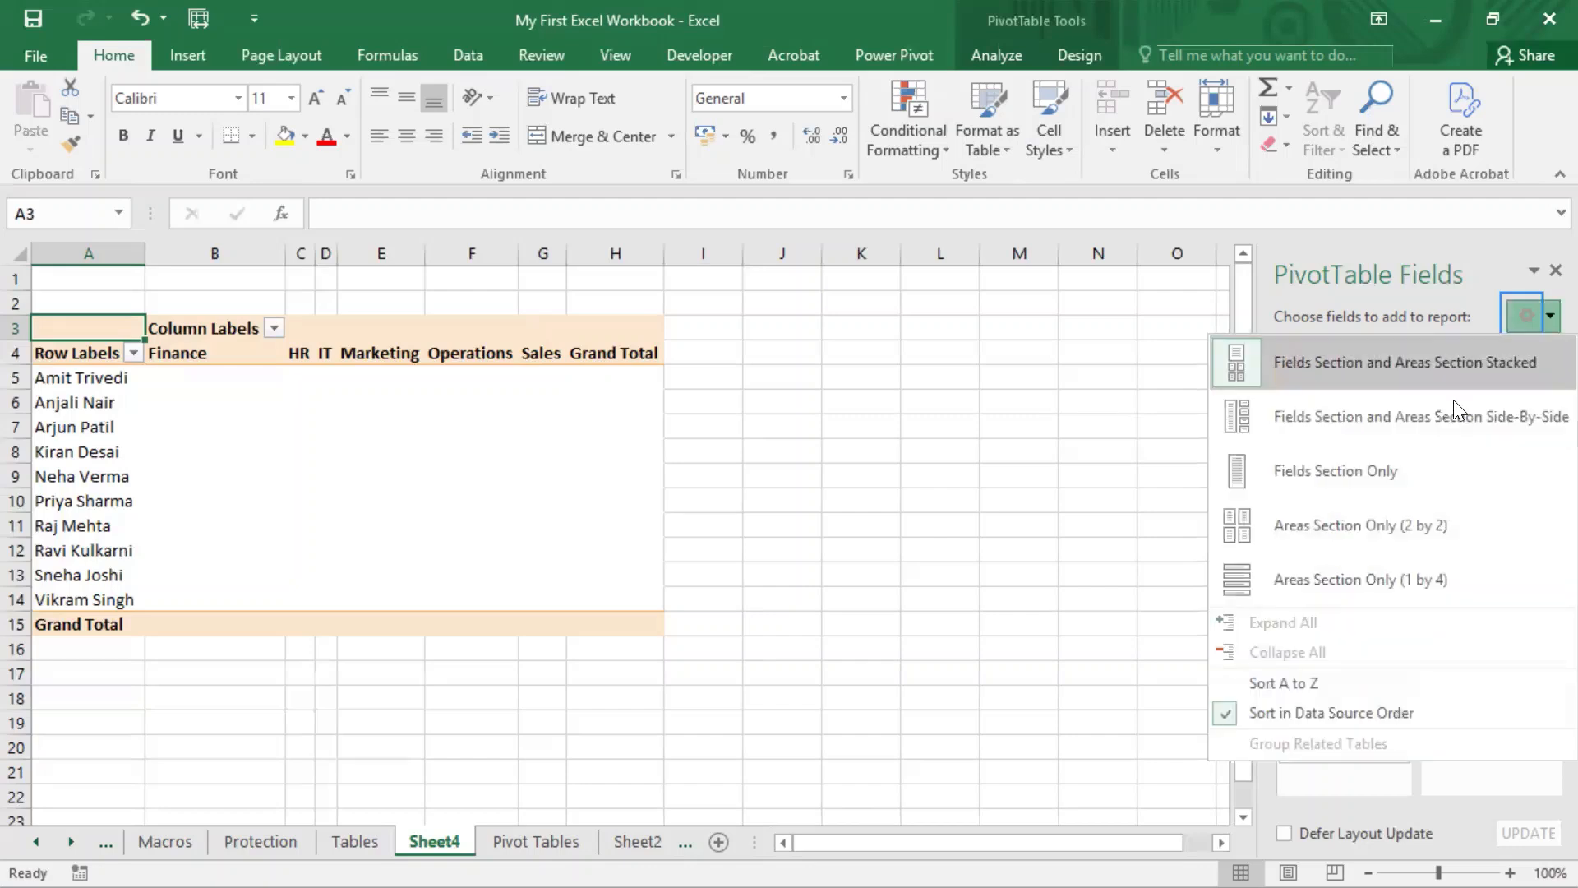
click(1335, 681)
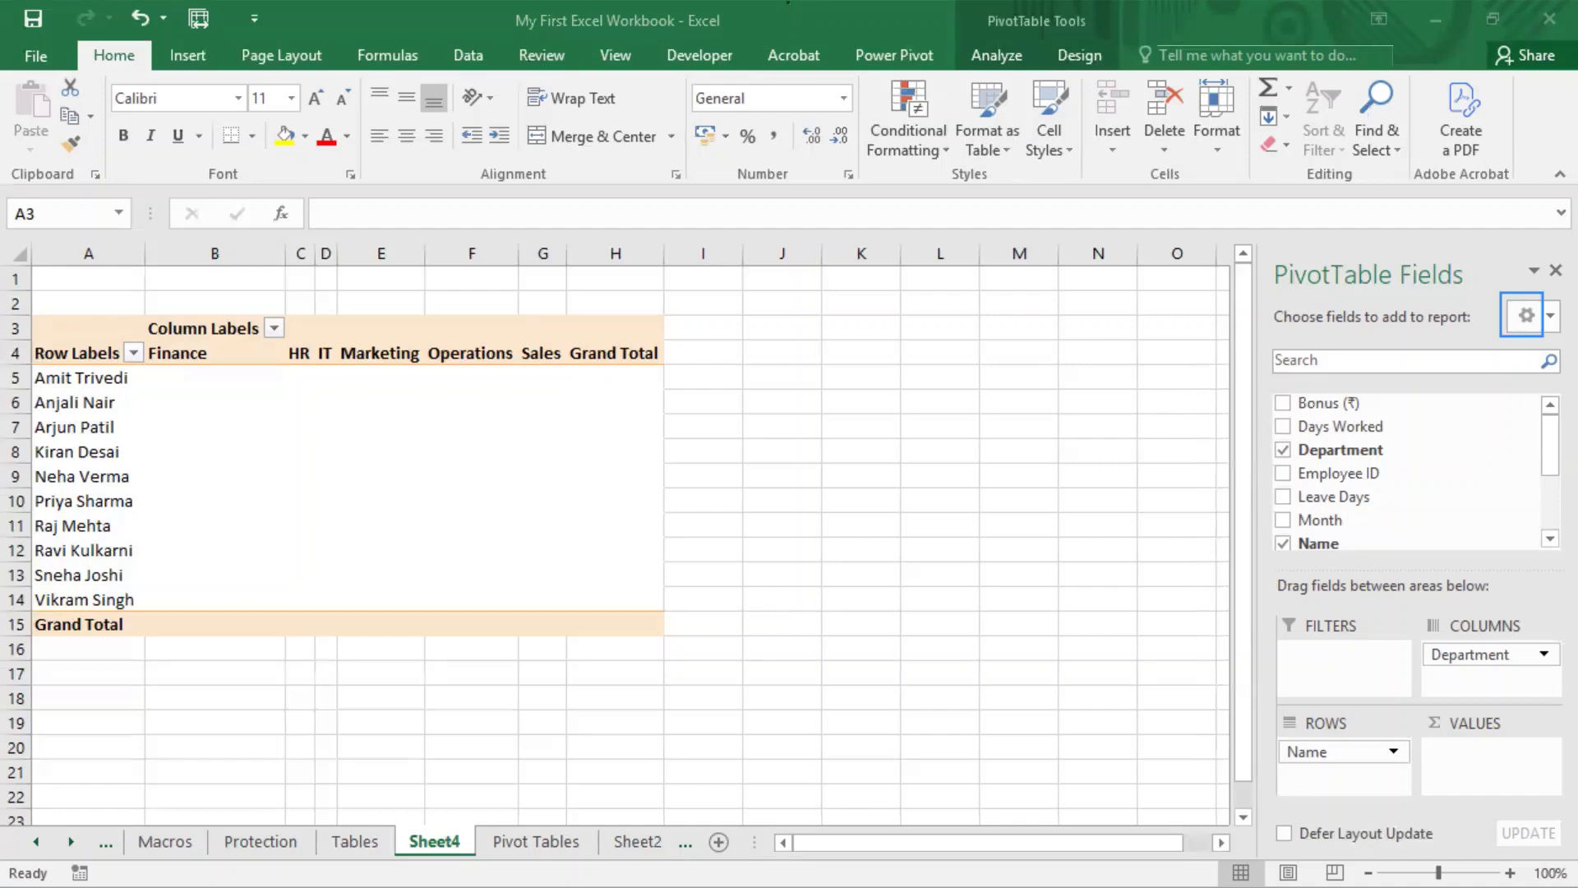
click(1522, 310)
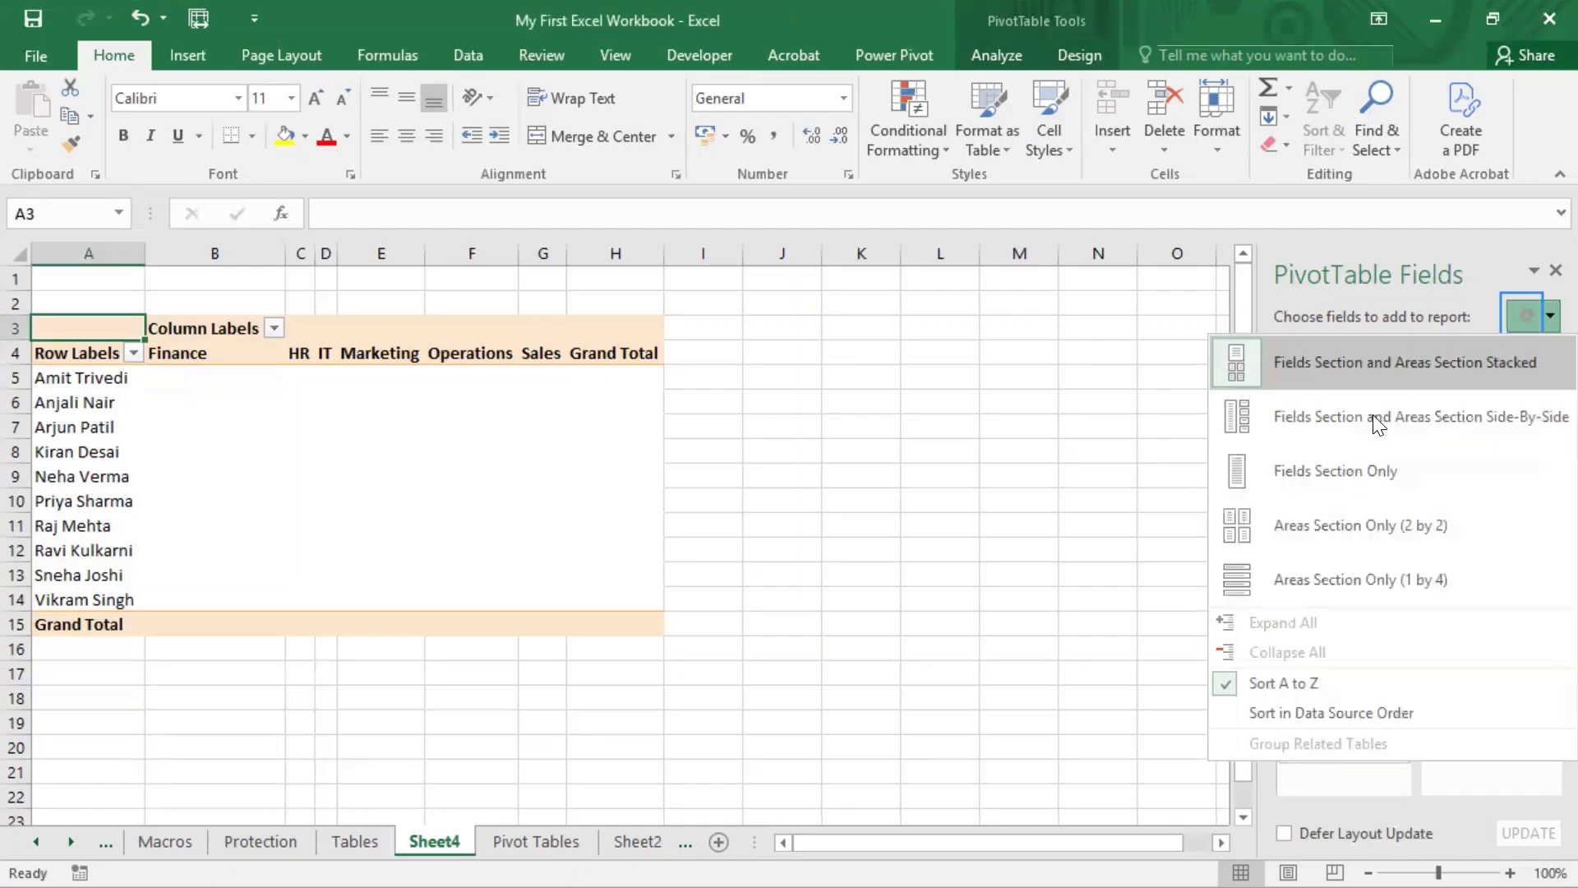
click(1309, 713)
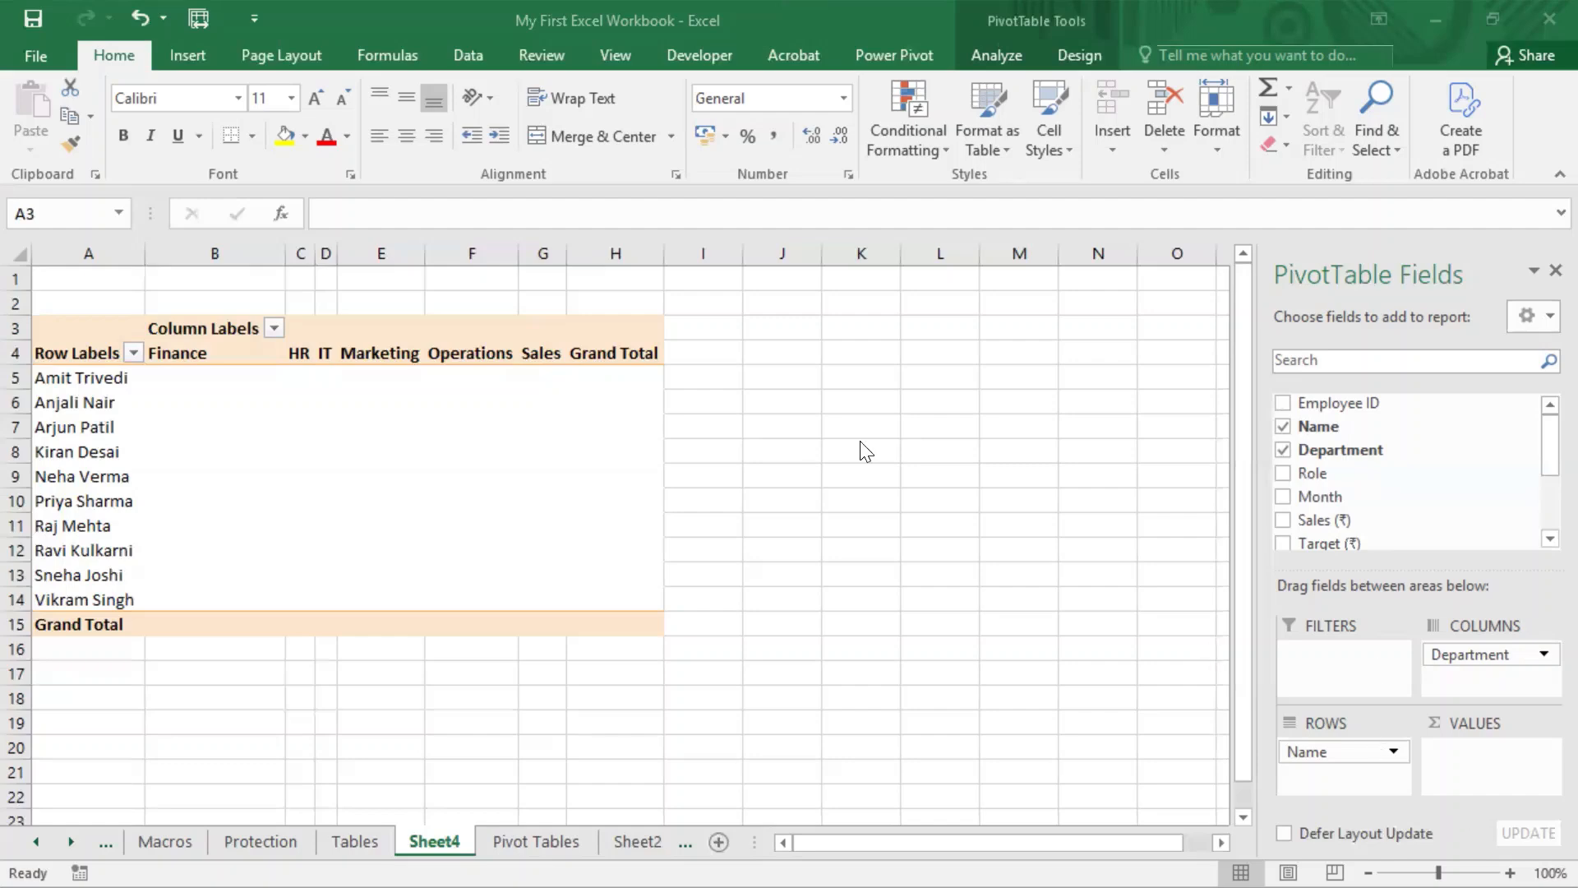
drag(1267, 602, 1558, 816)
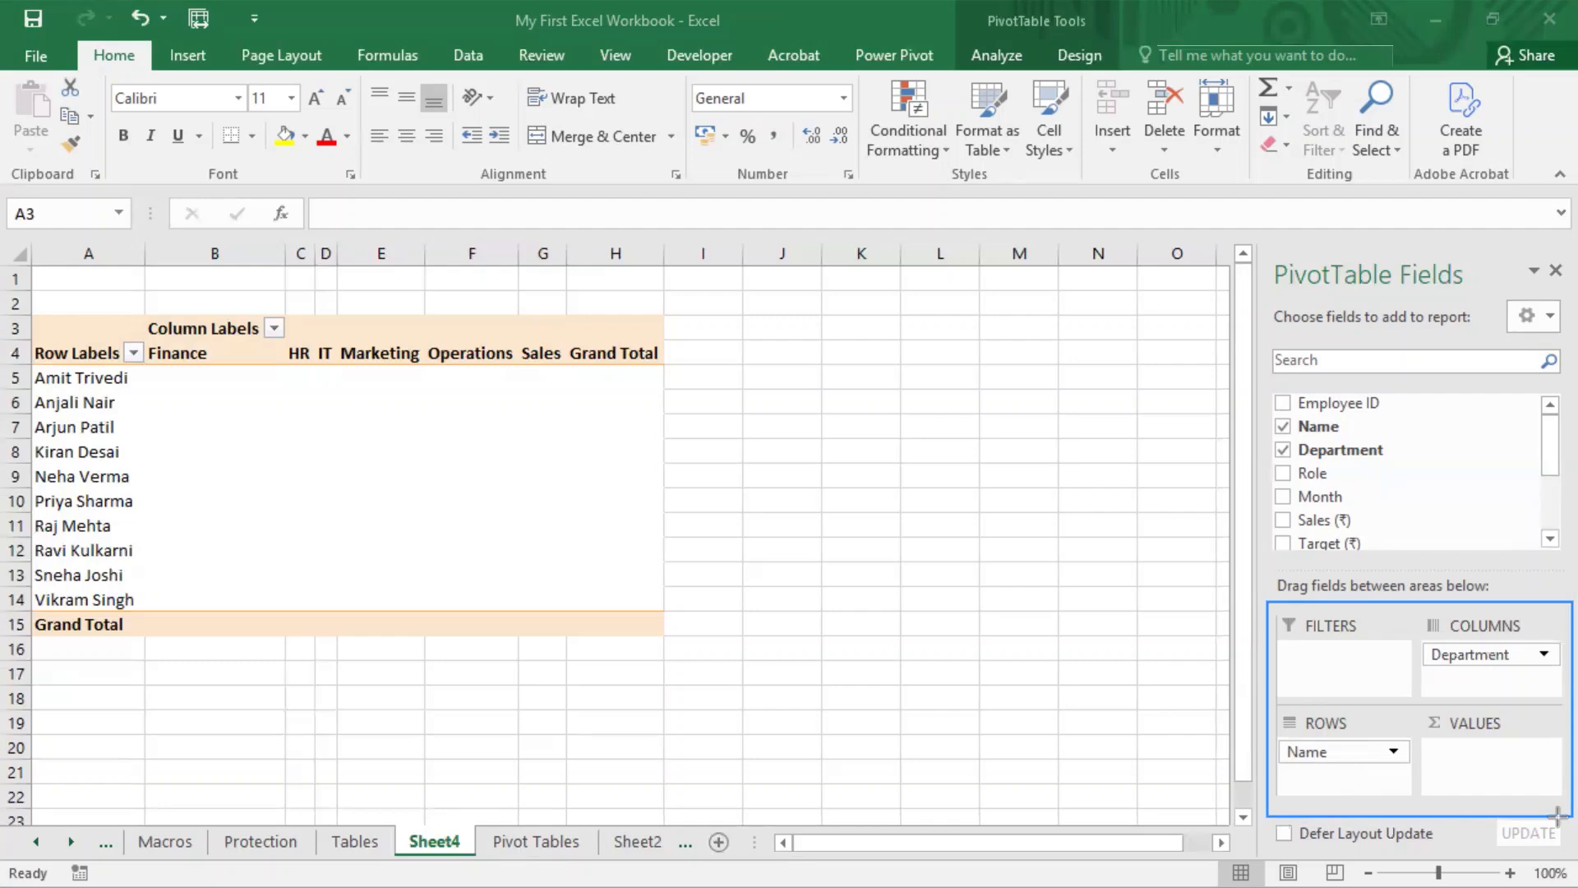
drag(1260, 327, 1557, 567)
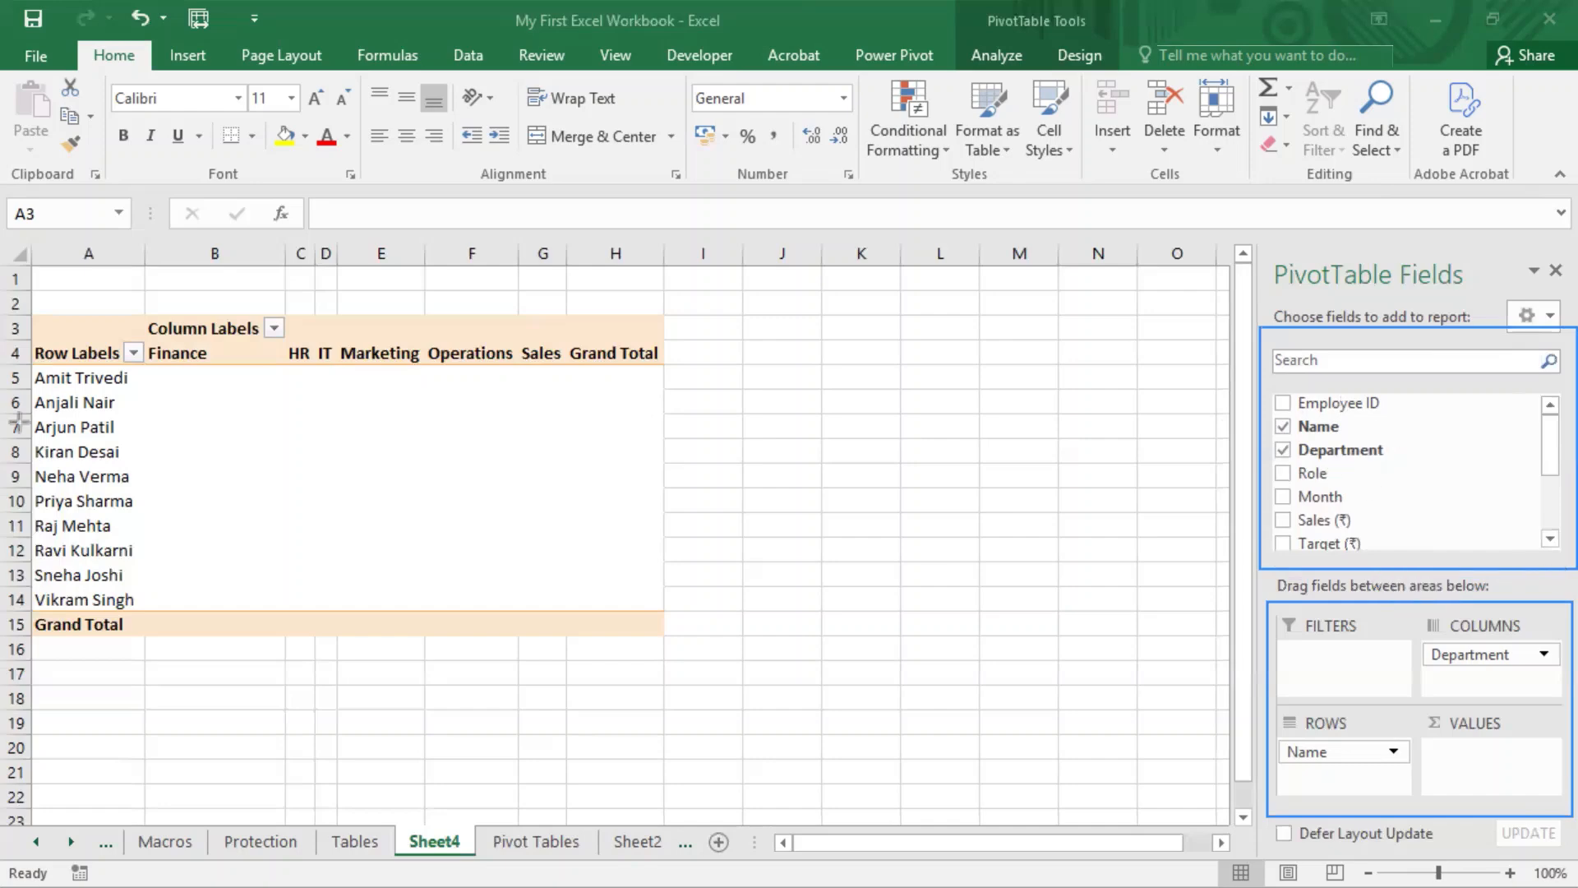